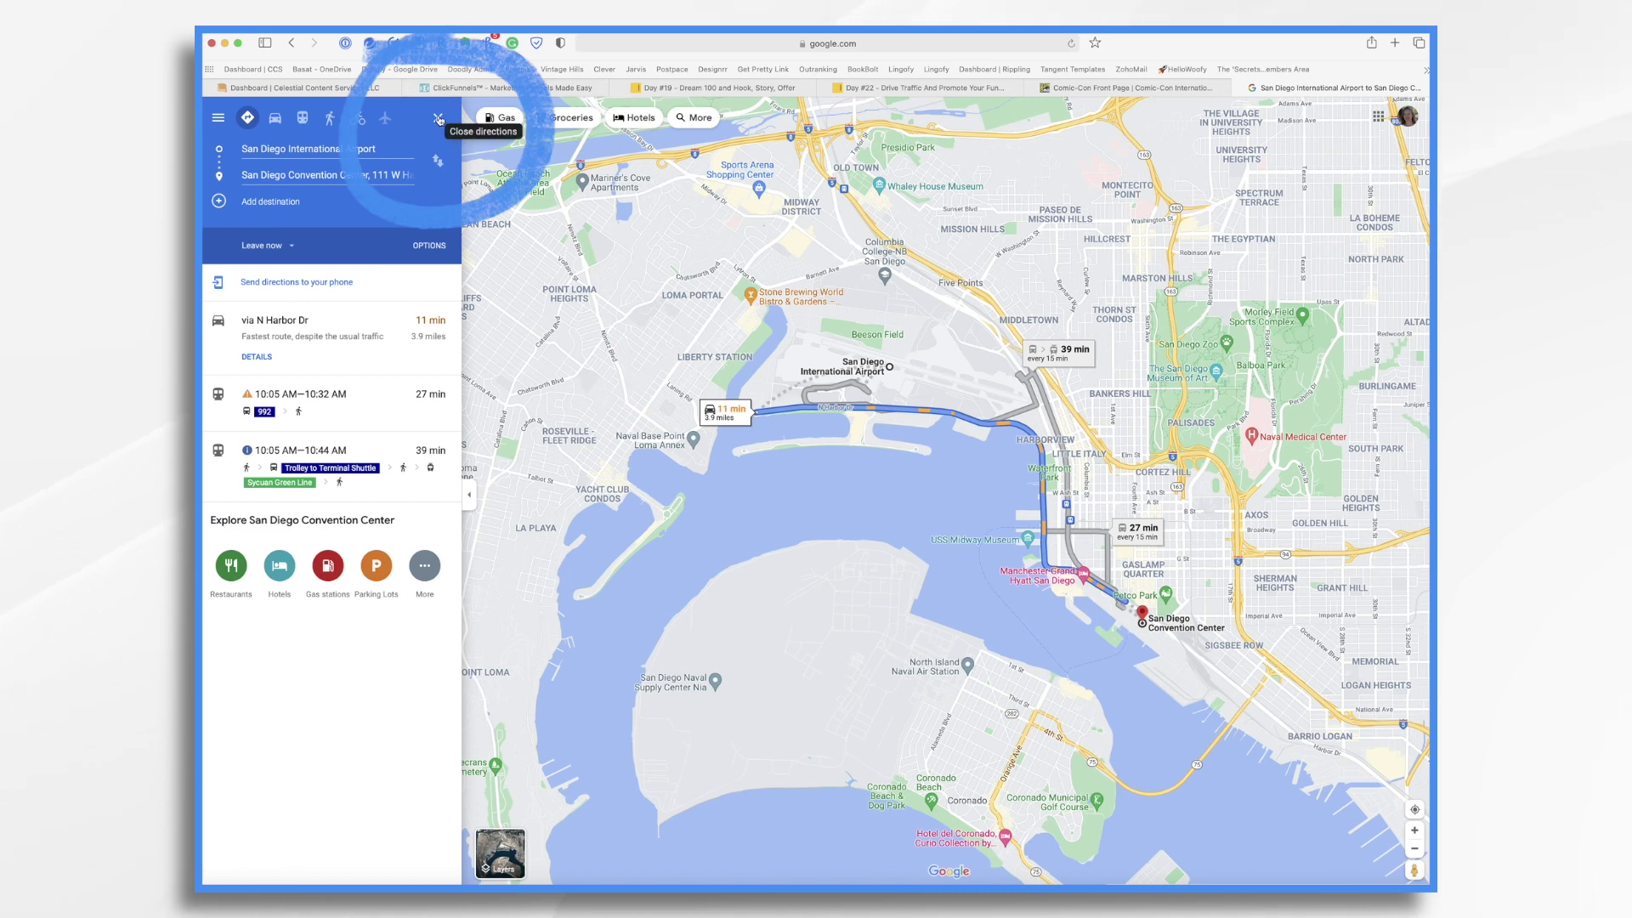
# Close the directions and turn off the place and road labels on the default San Diego map
pyautogui.click(439, 118)
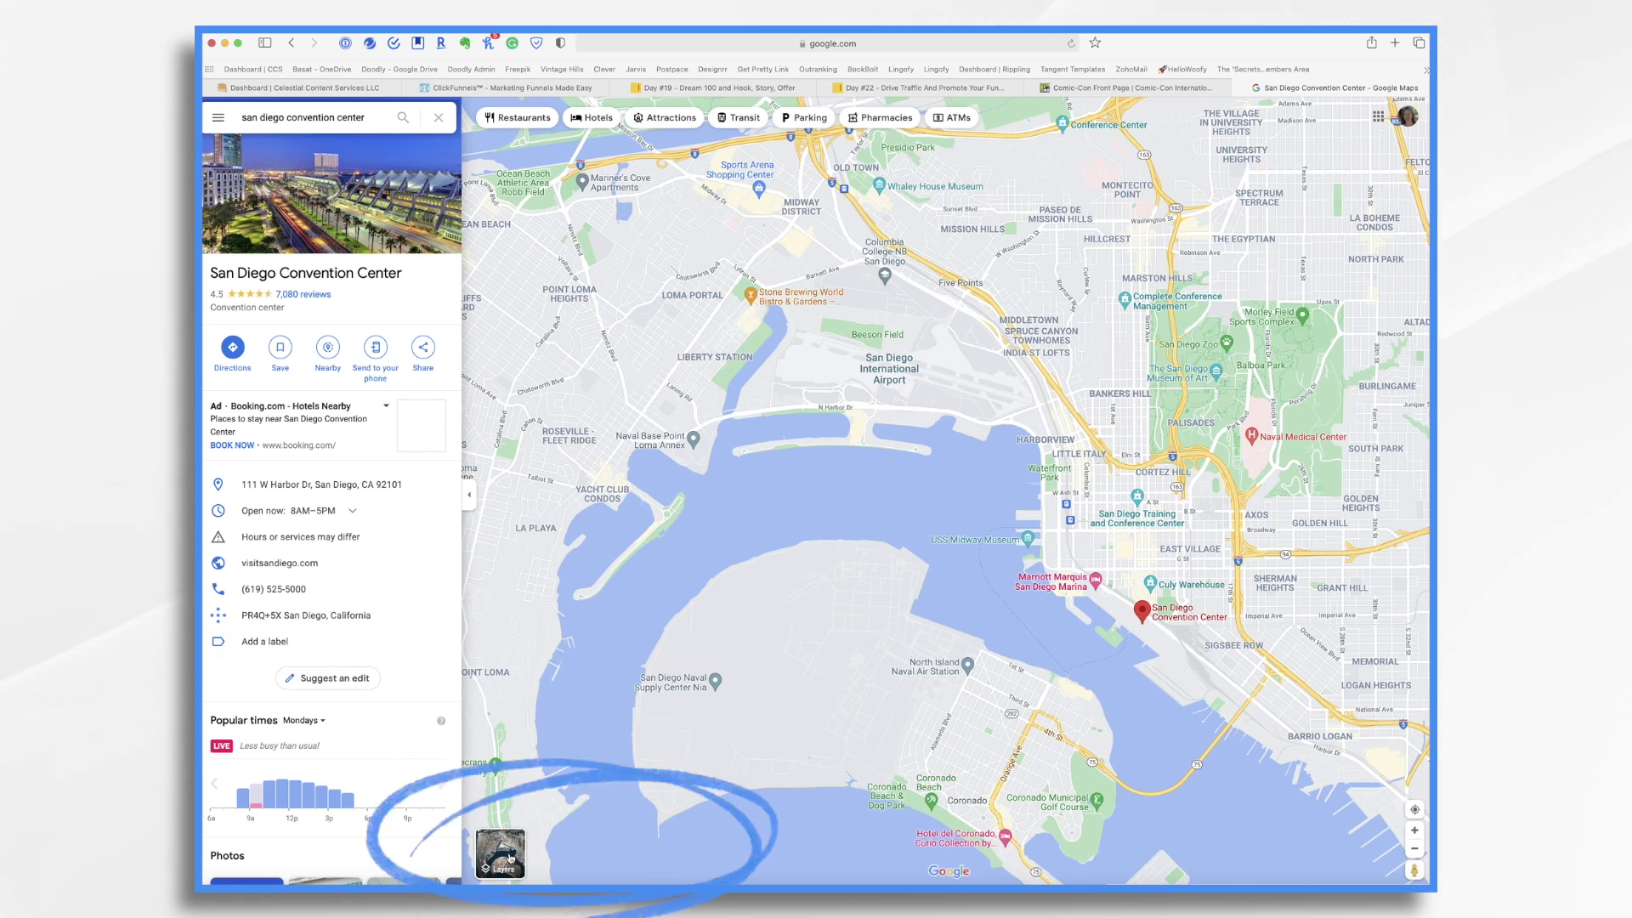
pyautogui.moveTo(510, 858)
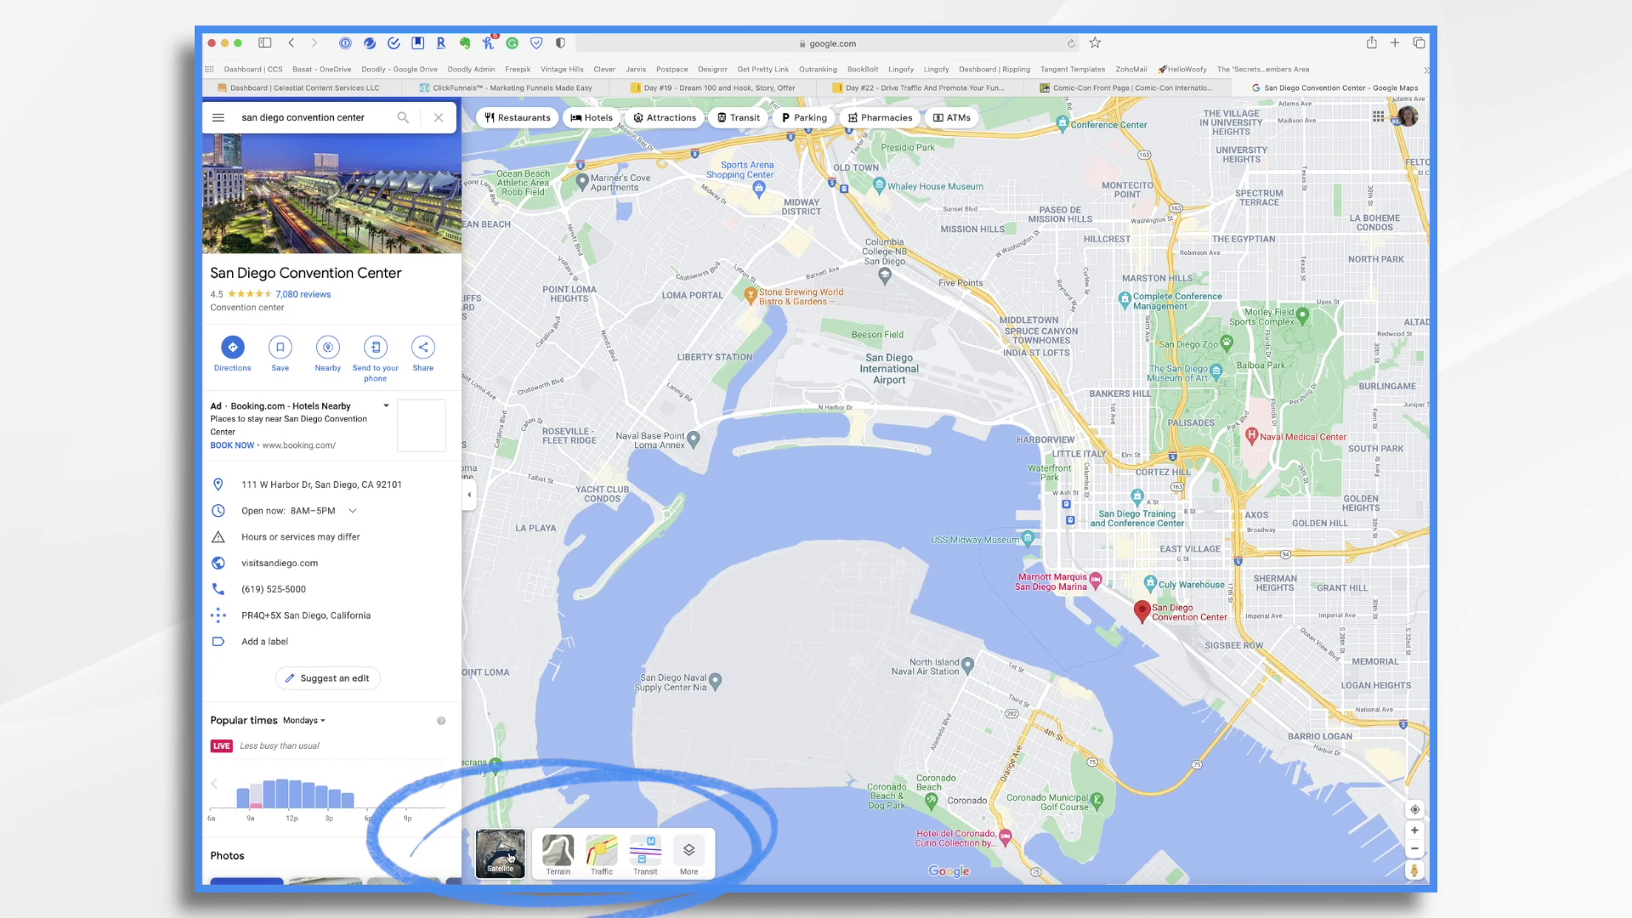
pyautogui.click(689, 853)
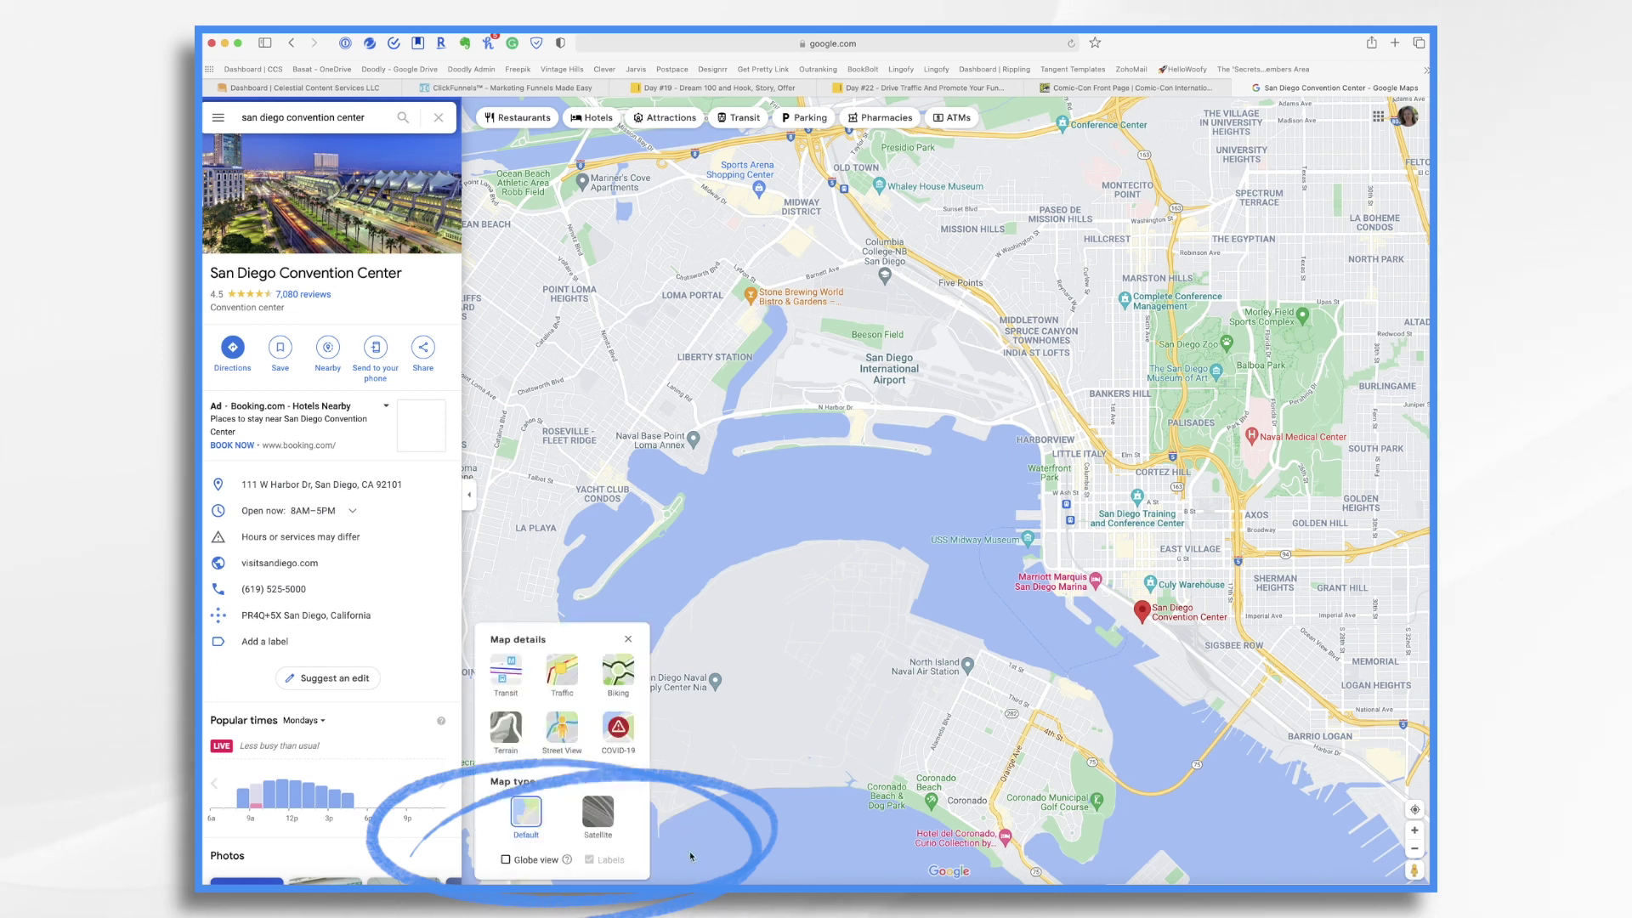
pyautogui.click(590, 860)
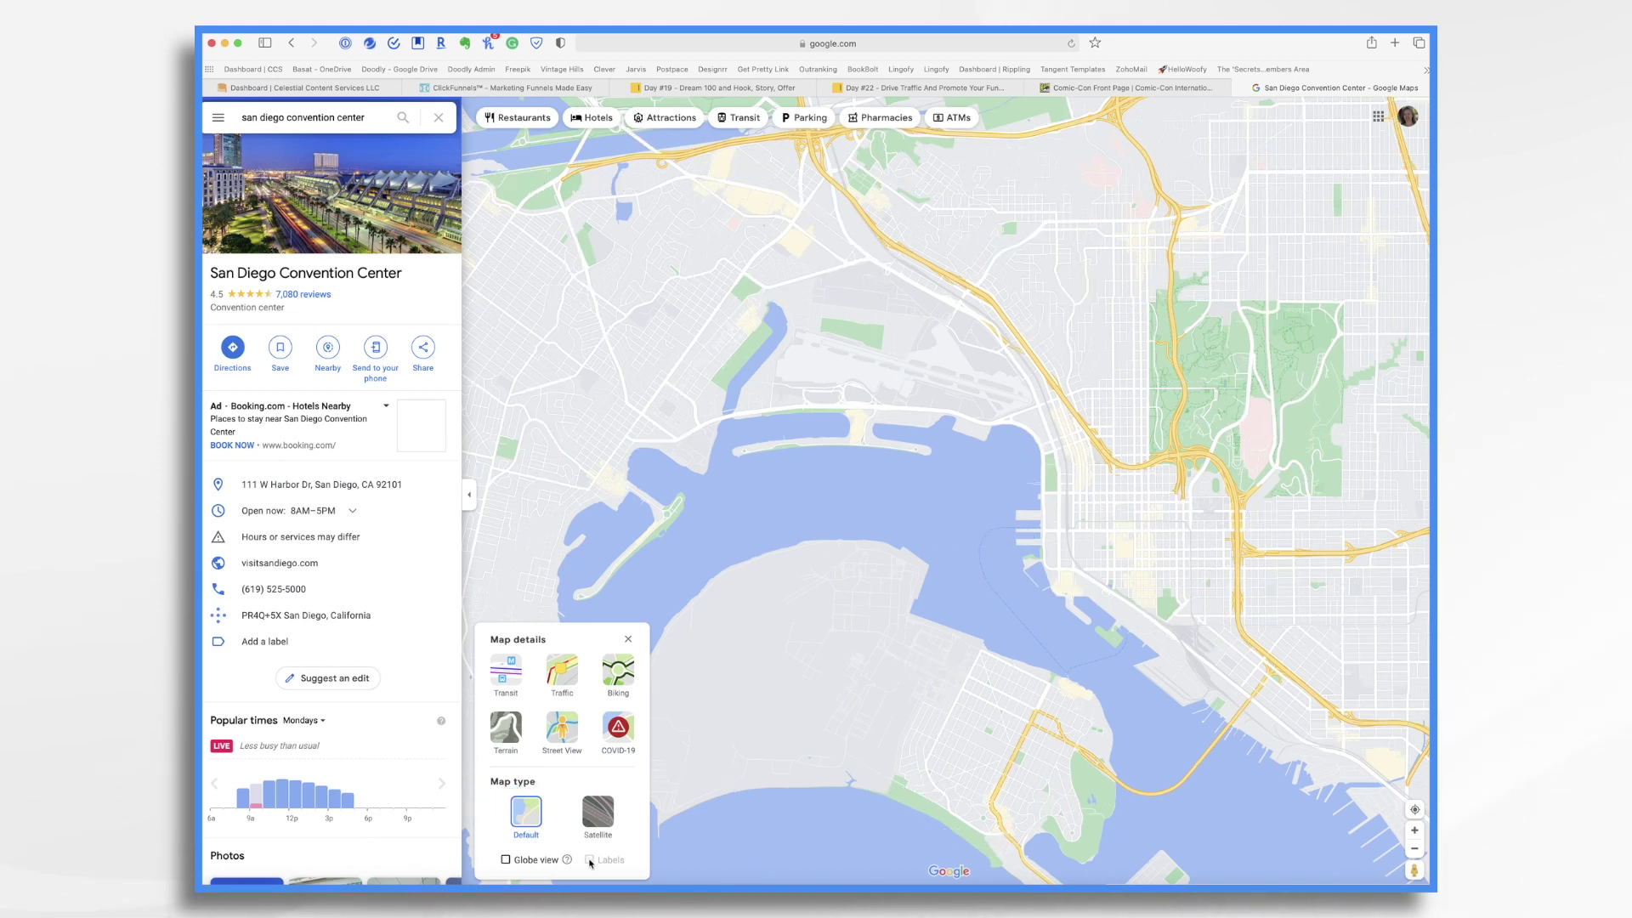
pyautogui.click(628, 639)
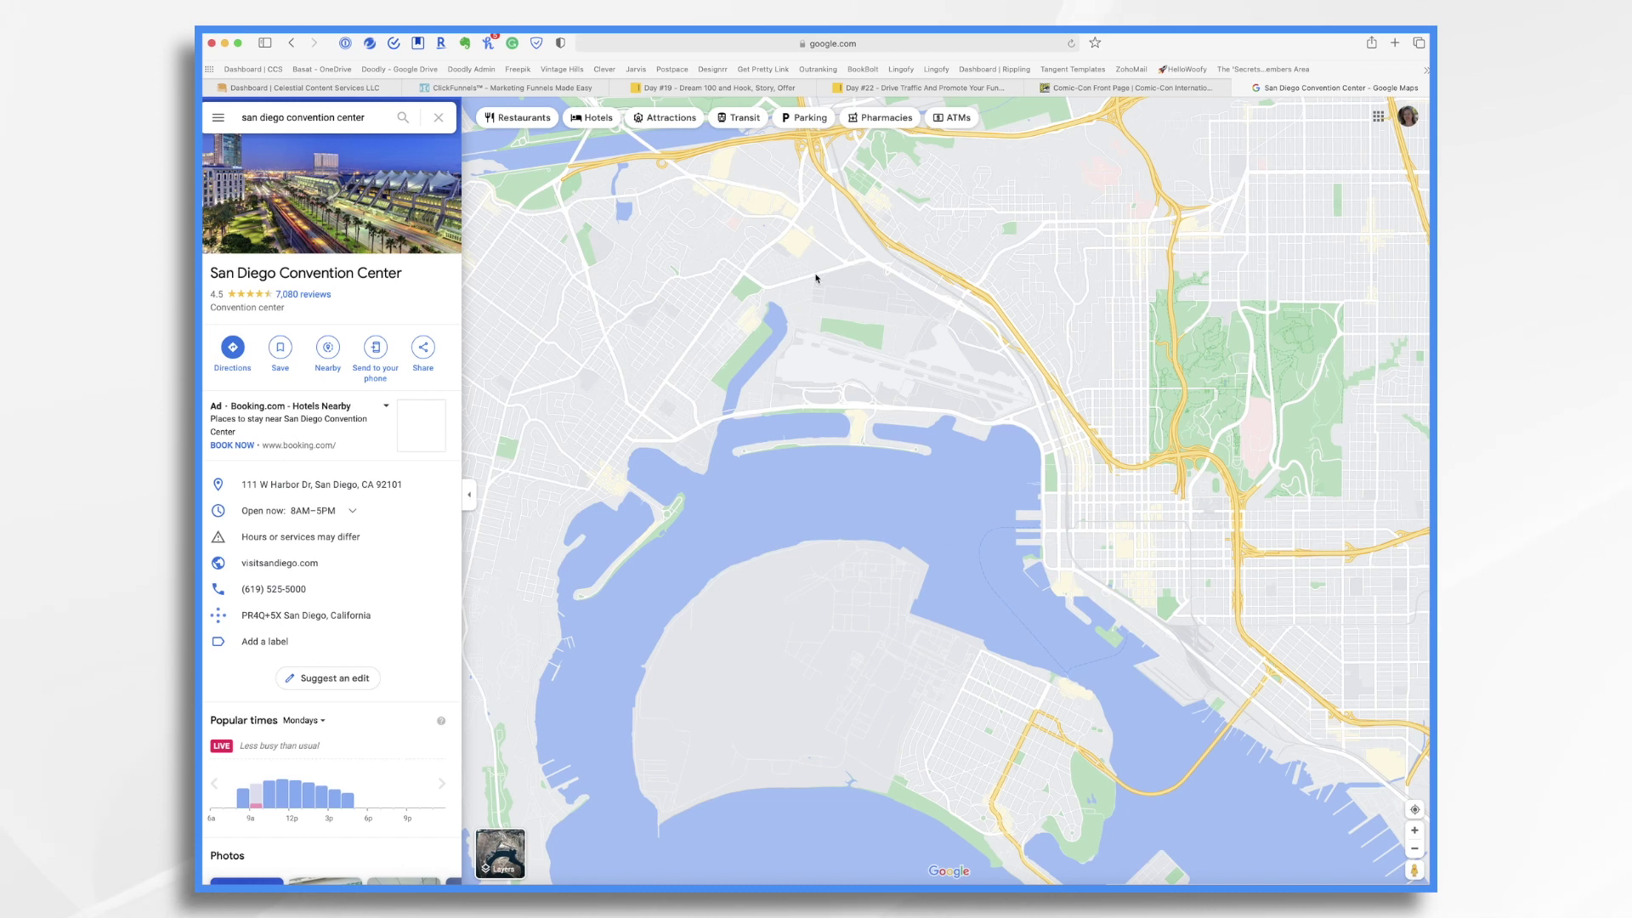
# Clear the San Diego Convention Center search and capture a screenshot of the unlabelled map framing the bay and airport
pyautogui.moveTo(834, 280); pyautogui.dragTo(832, 327)
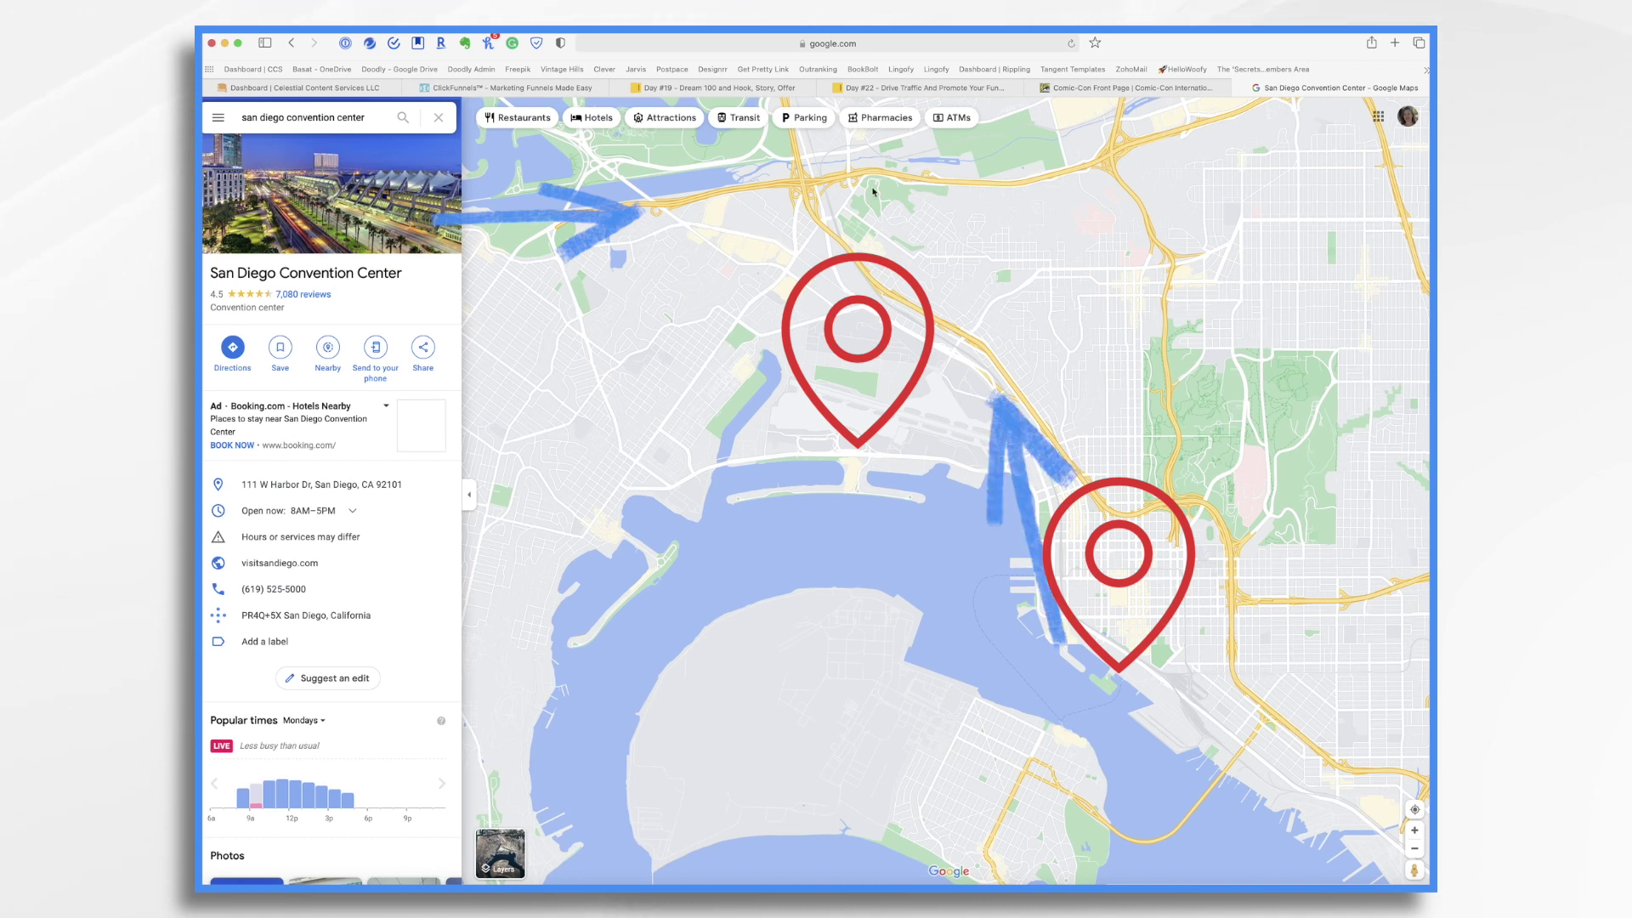
pyautogui.moveTo(846, 246); pyautogui.dragTo(839, 249)
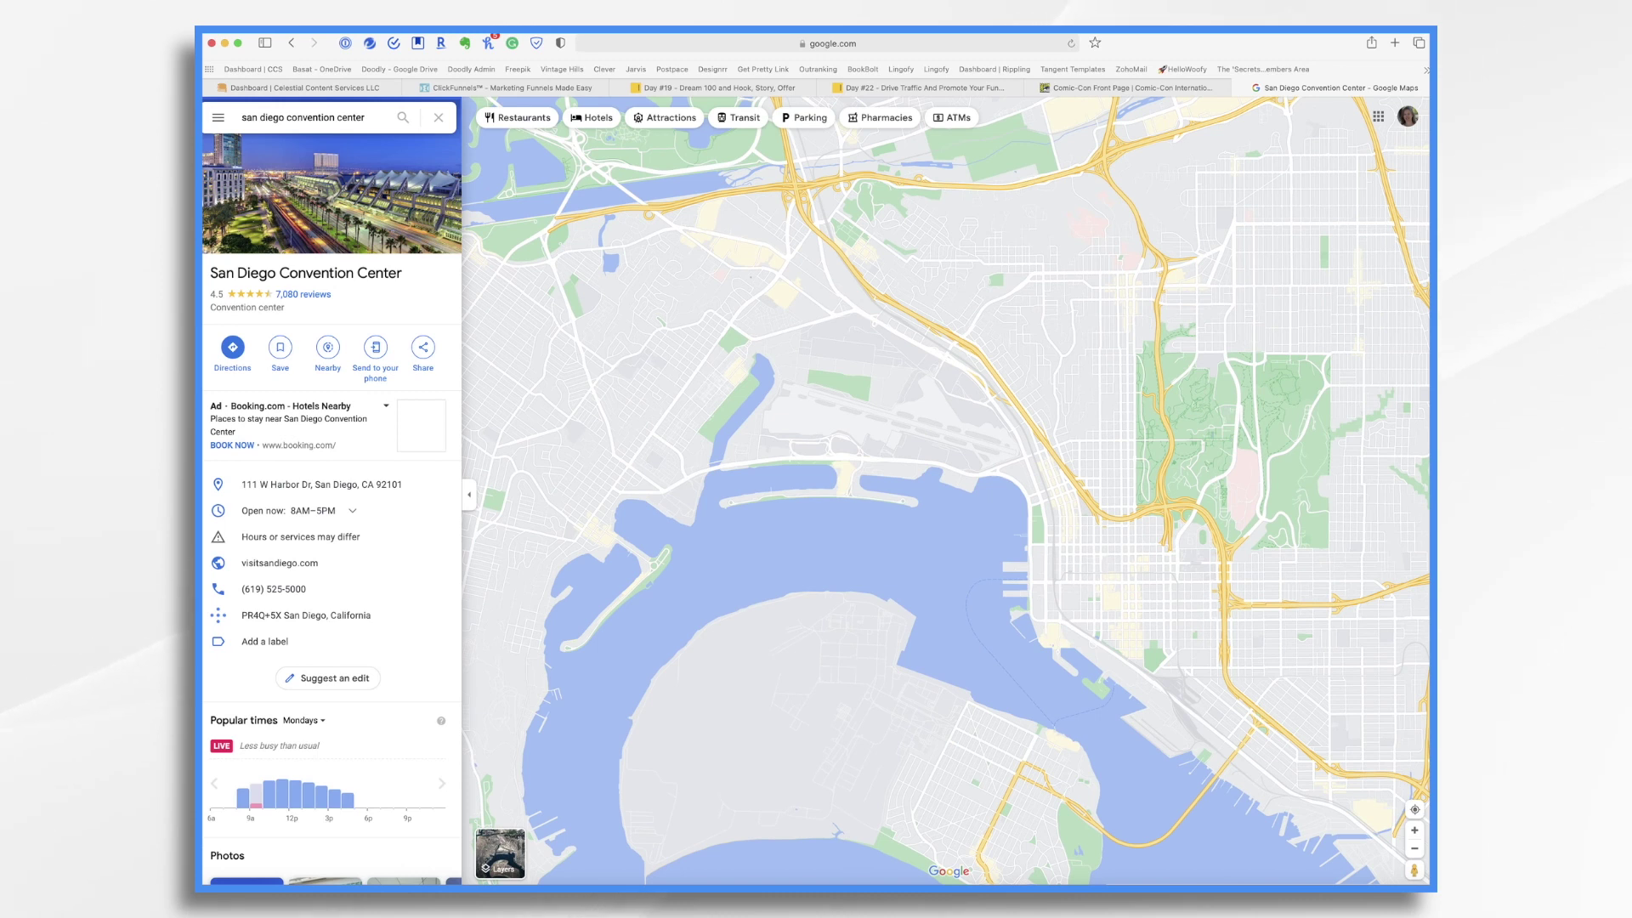
pyautogui.click(438, 119)
pyautogui.click(437, 159)
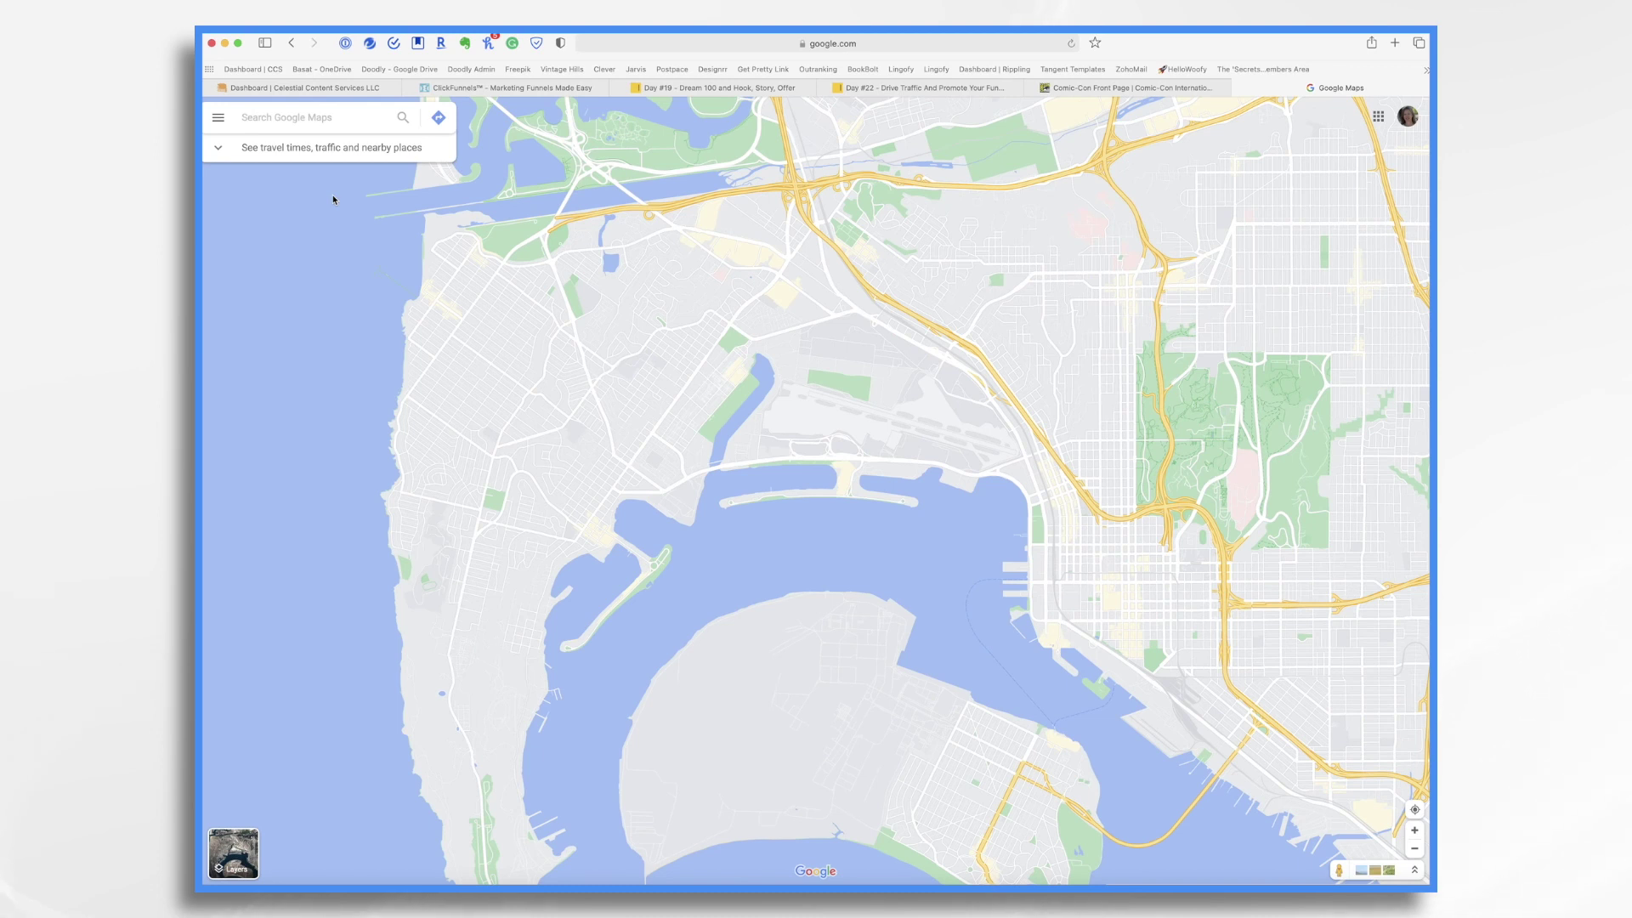
pyautogui.press('super+shift+5')
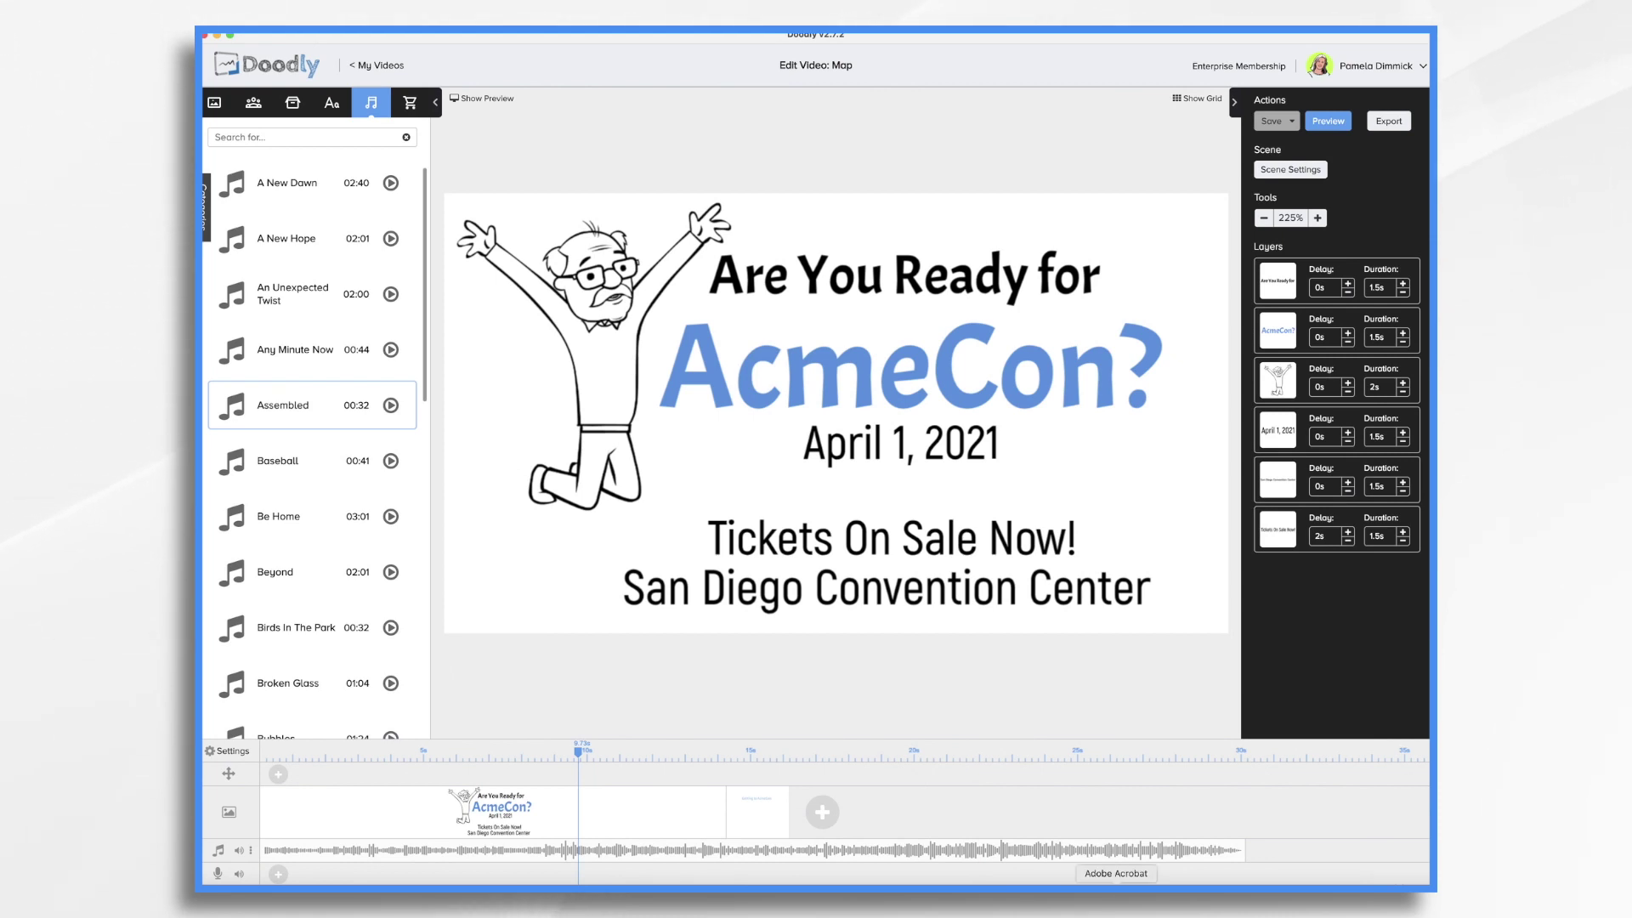
# Switch to Doodly and add San Diego Map.png as a prop titled San Diego Map for the Getting to AcmeCon scene
pyautogui.click(746, 819)
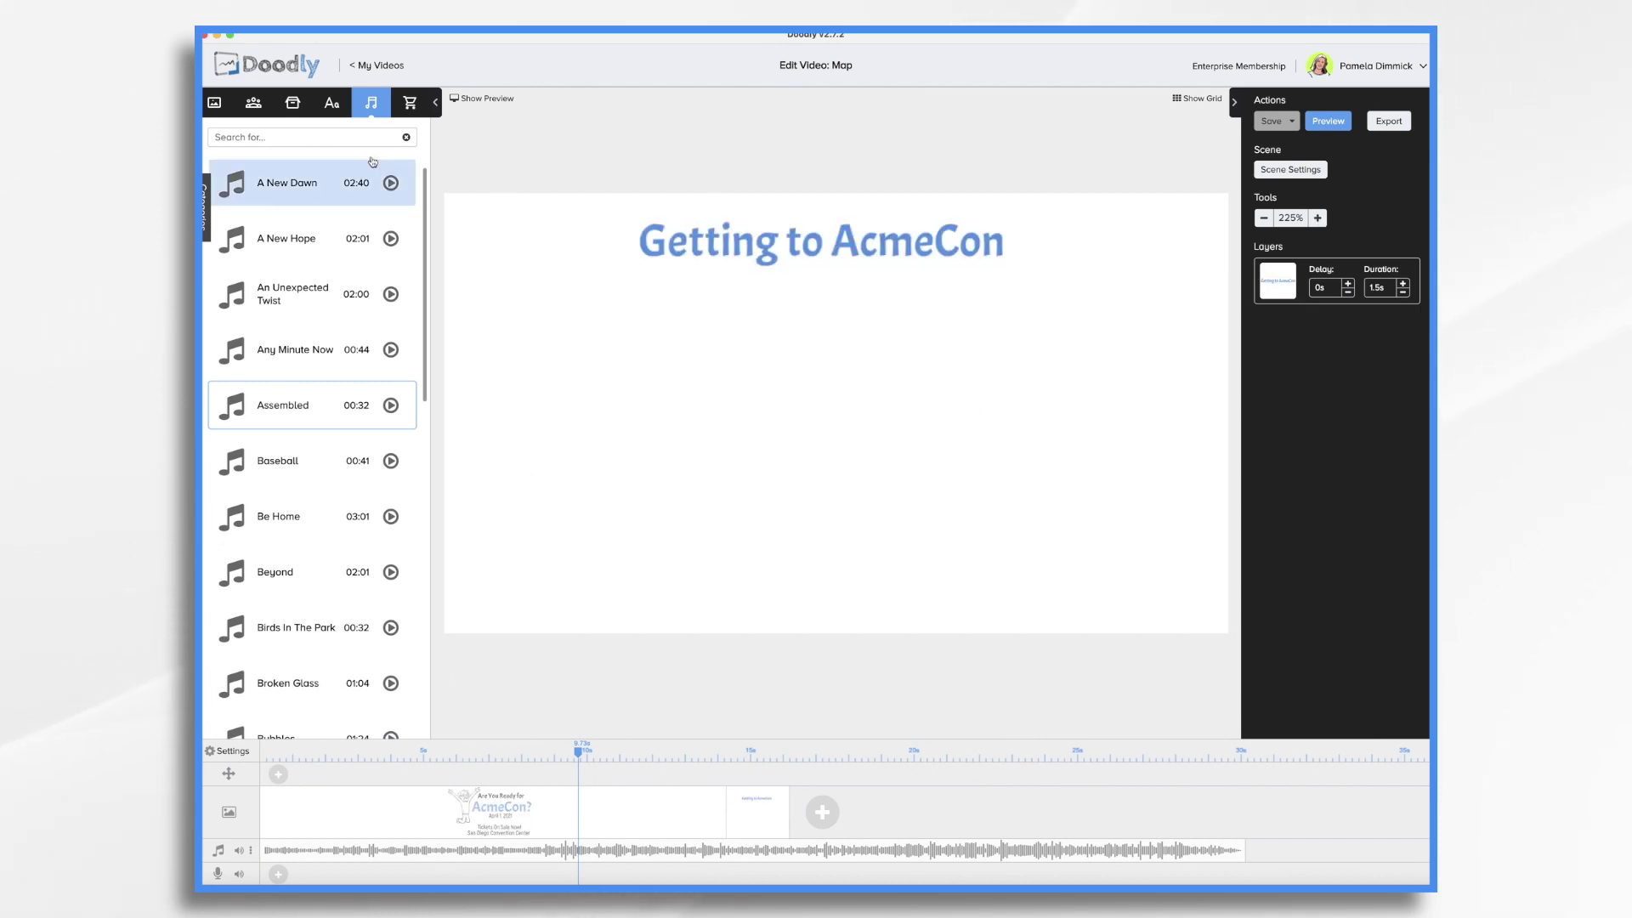
pyautogui.click(293, 103)
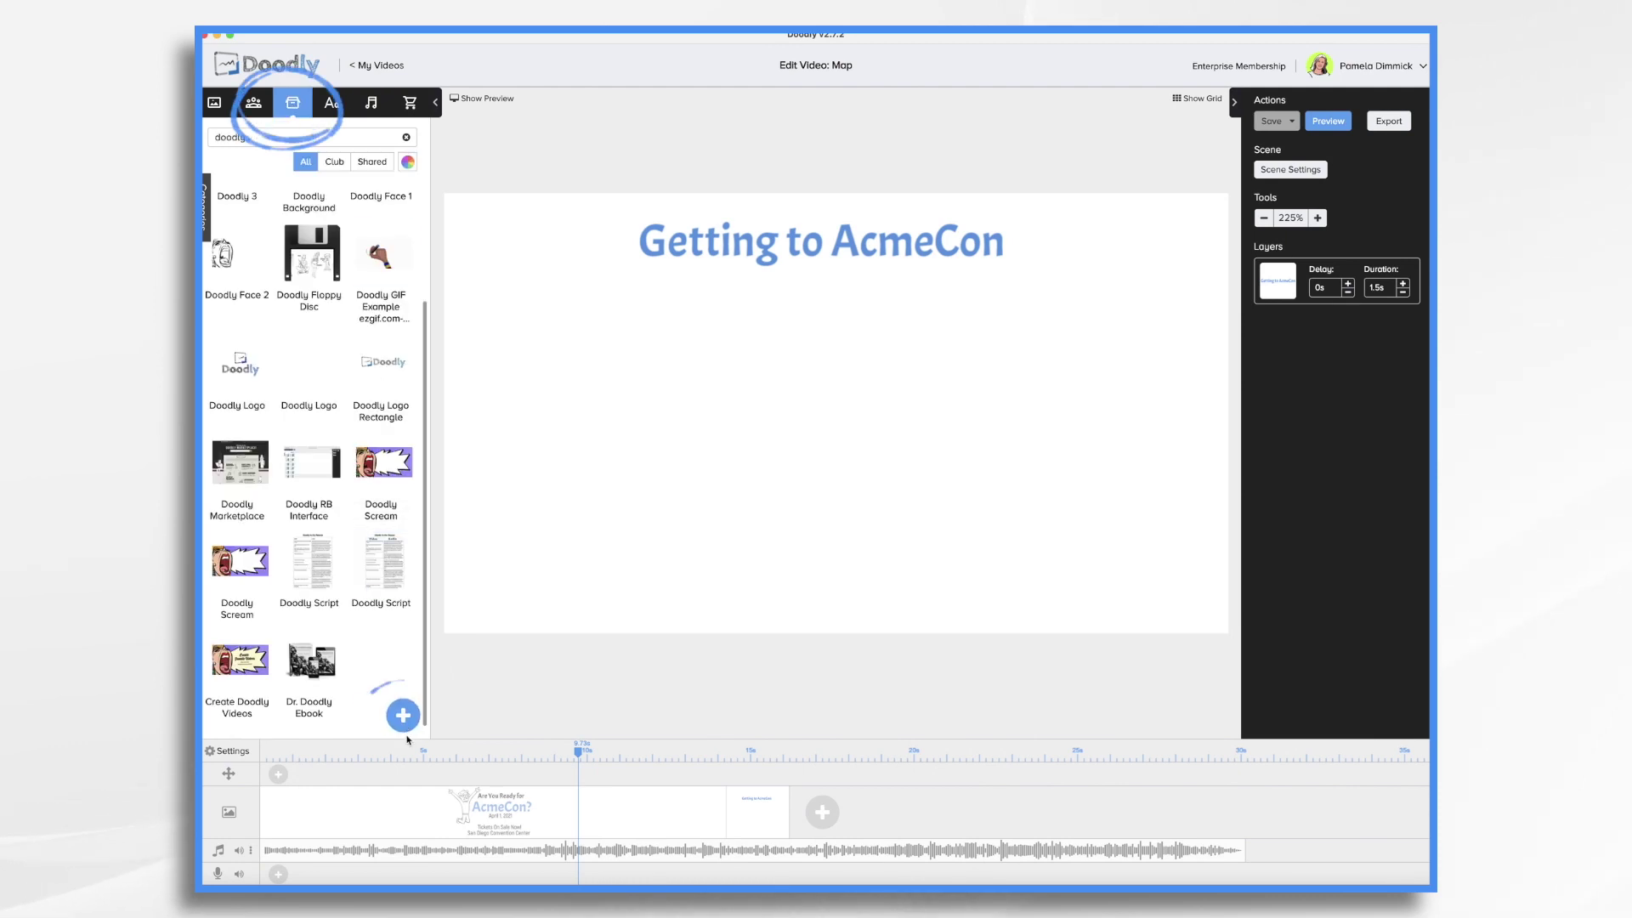
pyautogui.click(402, 716)
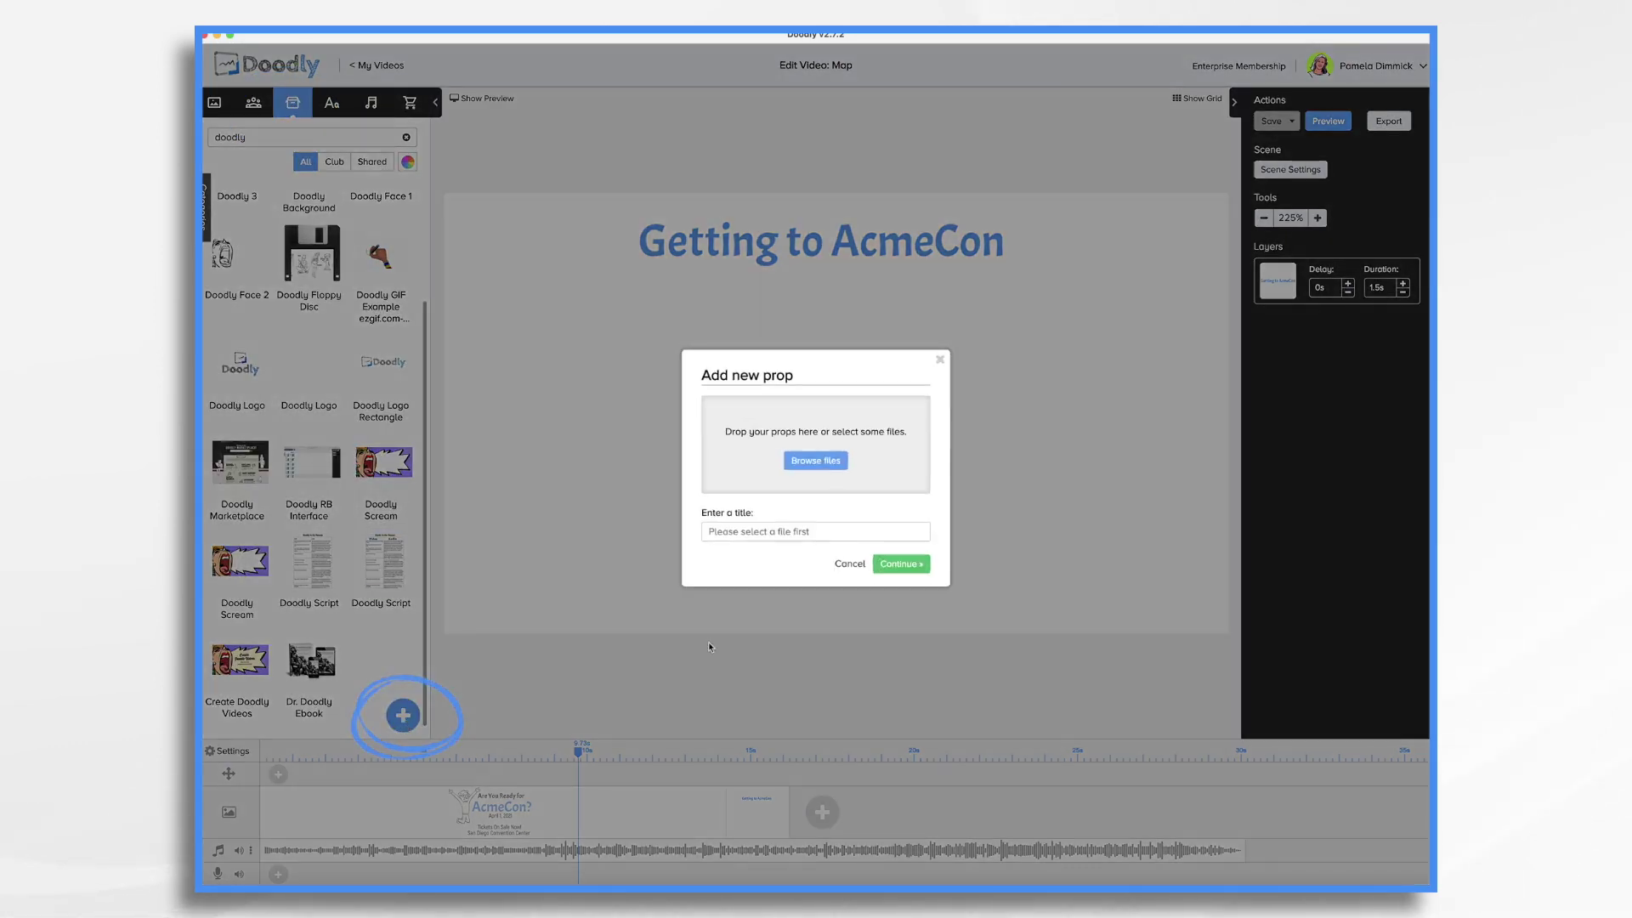
pyautogui.moveTo(1411, 188); pyautogui.dragTo(811, 455)
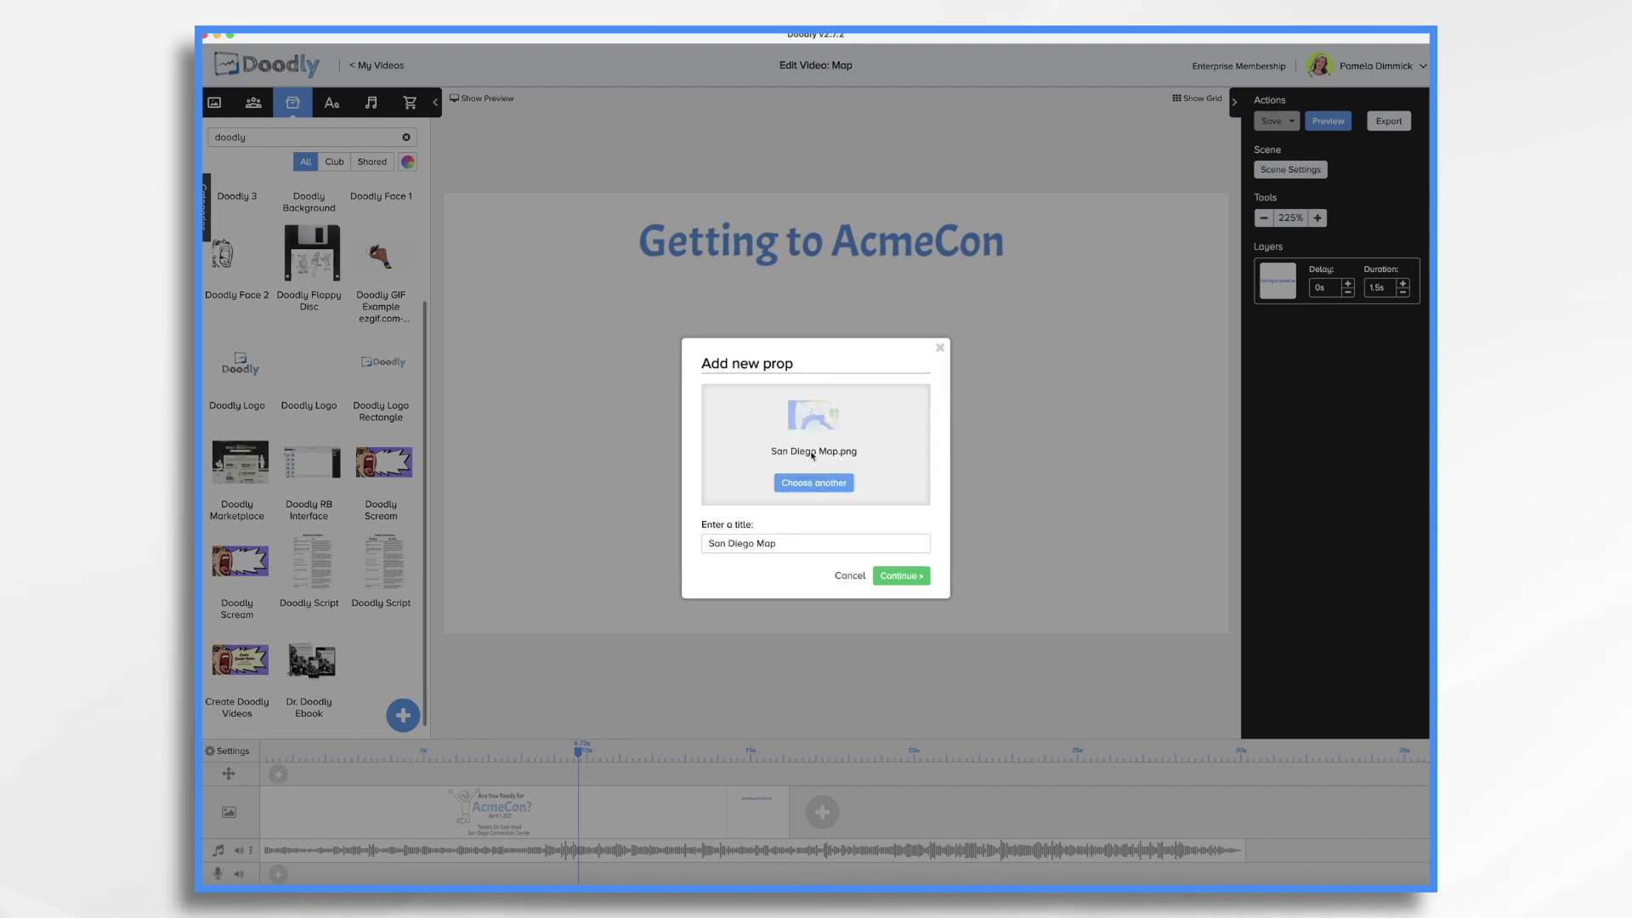
pyautogui.click(879, 577)
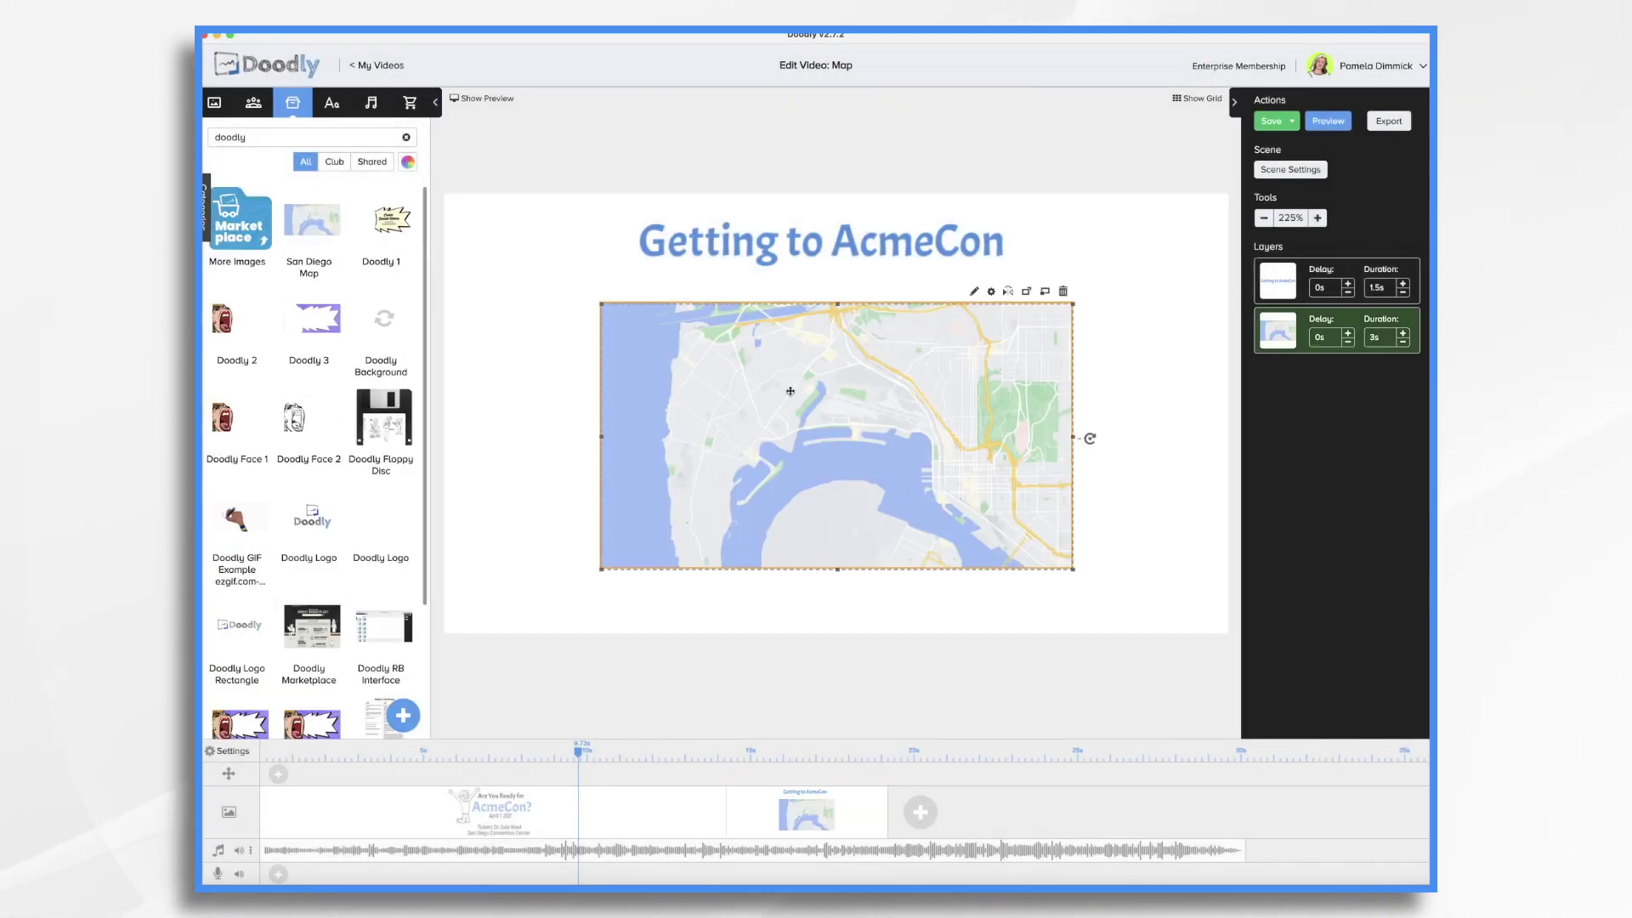
# Enlarge the map to nearly fill the scene behind the title and place the title over the map's upper-right corner
pyautogui.moveTo(788, 390)
pyautogui.mouseDown()
pyautogui.moveTo(765, 383)
pyautogui.moveTo(784, 380)
pyautogui.mouseUp()
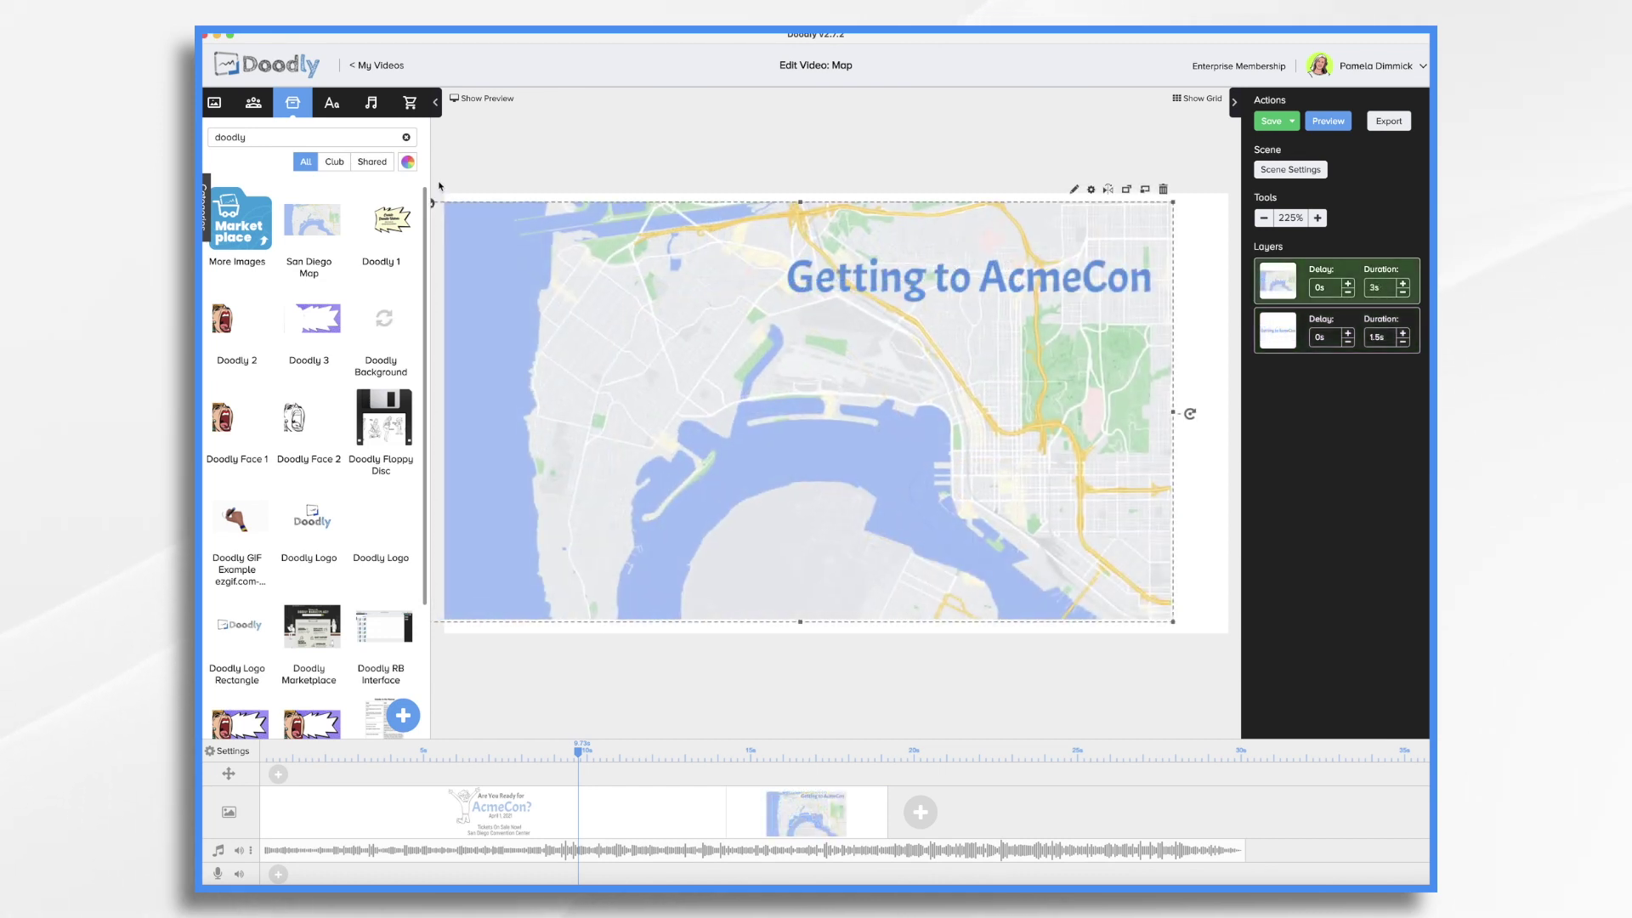
pyautogui.moveTo(680, 351)
pyautogui.mouseDown()
pyautogui.moveTo(717, 354)
pyautogui.moveTo(702, 354)
pyautogui.mouseUp()
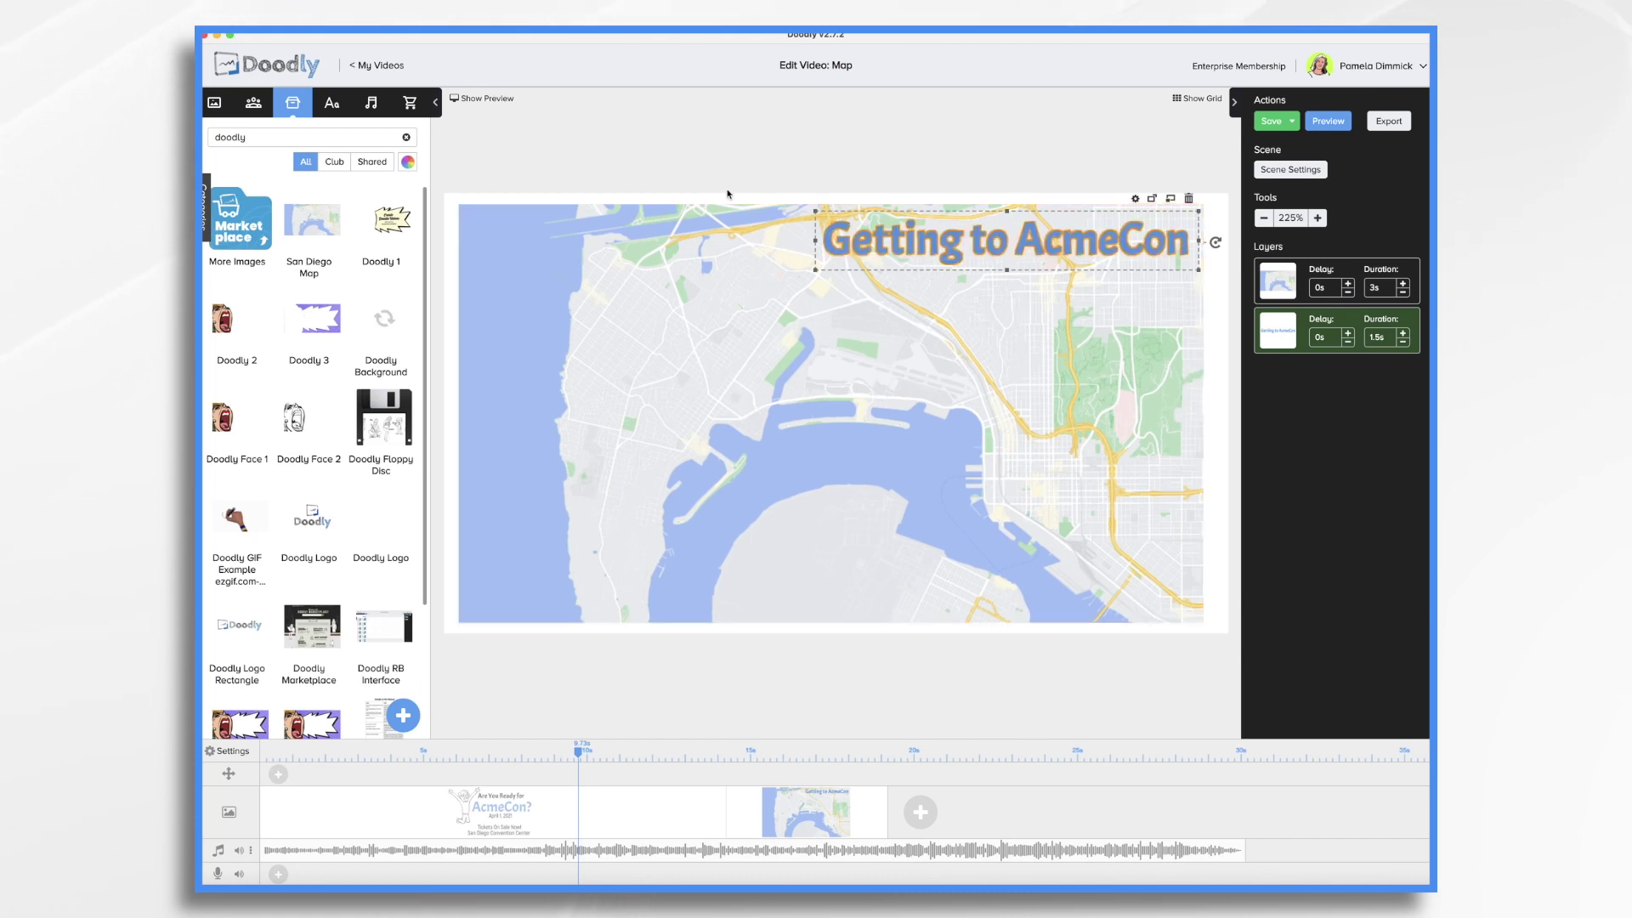
# Add an I-5 text label in Akrobat-Semibold and place it beside the freeway north of downtown
pyautogui.click(332, 102)
pyautogui.moveTo(302, 227); pyautogui.dragTo(844, 355)
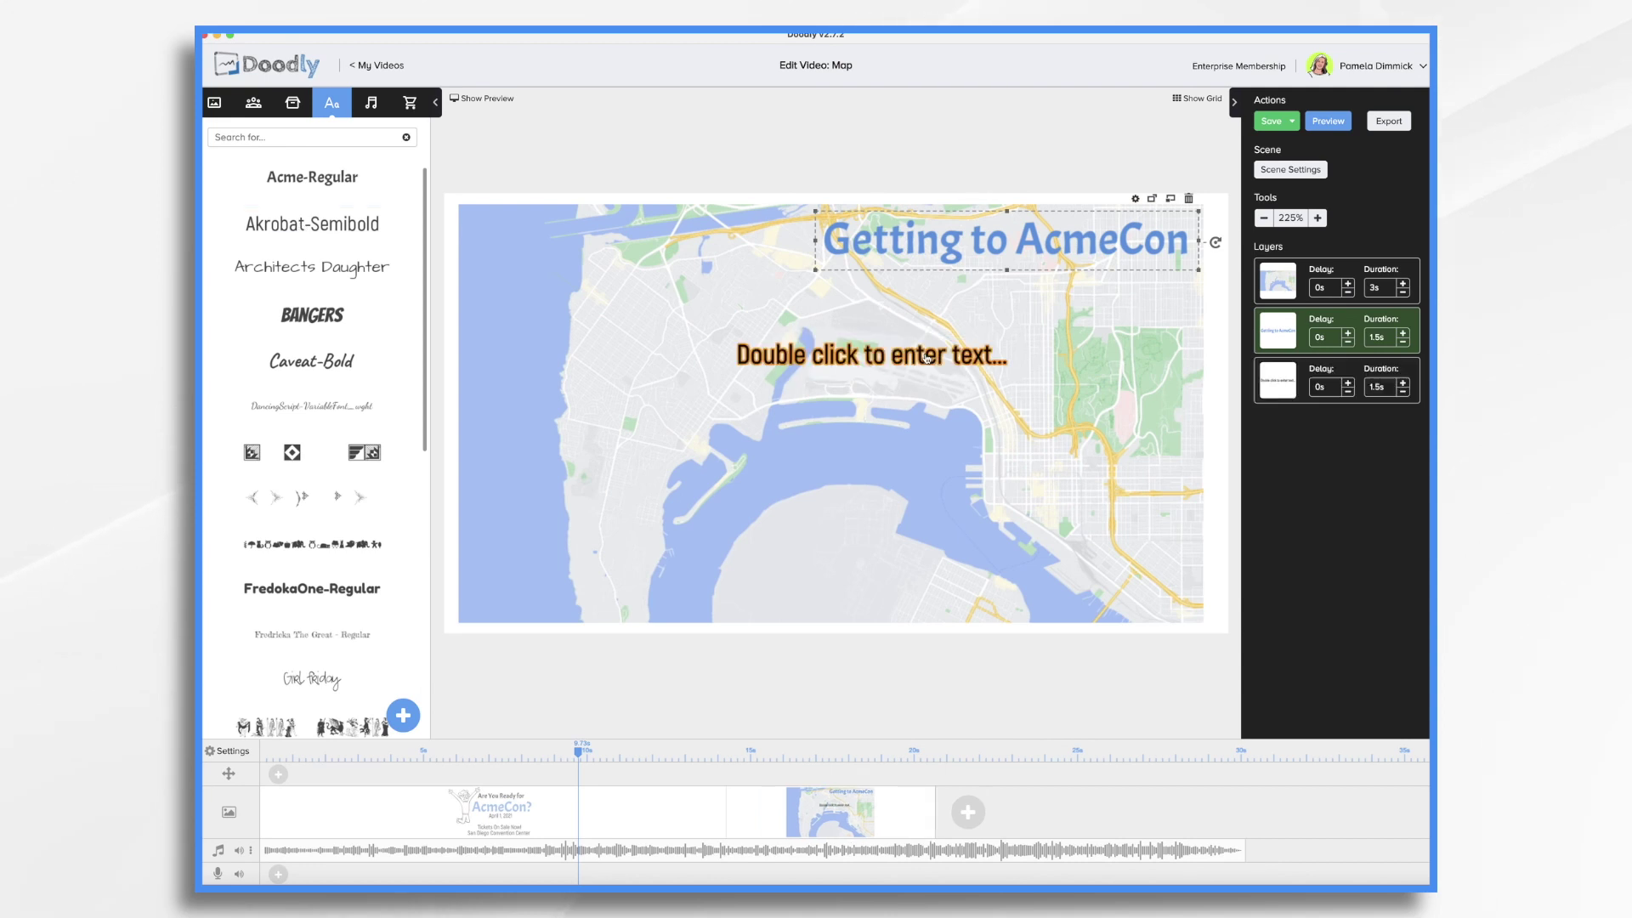
pyautogui.doubleClick(844, 355)
pyautogui.write('I-5')
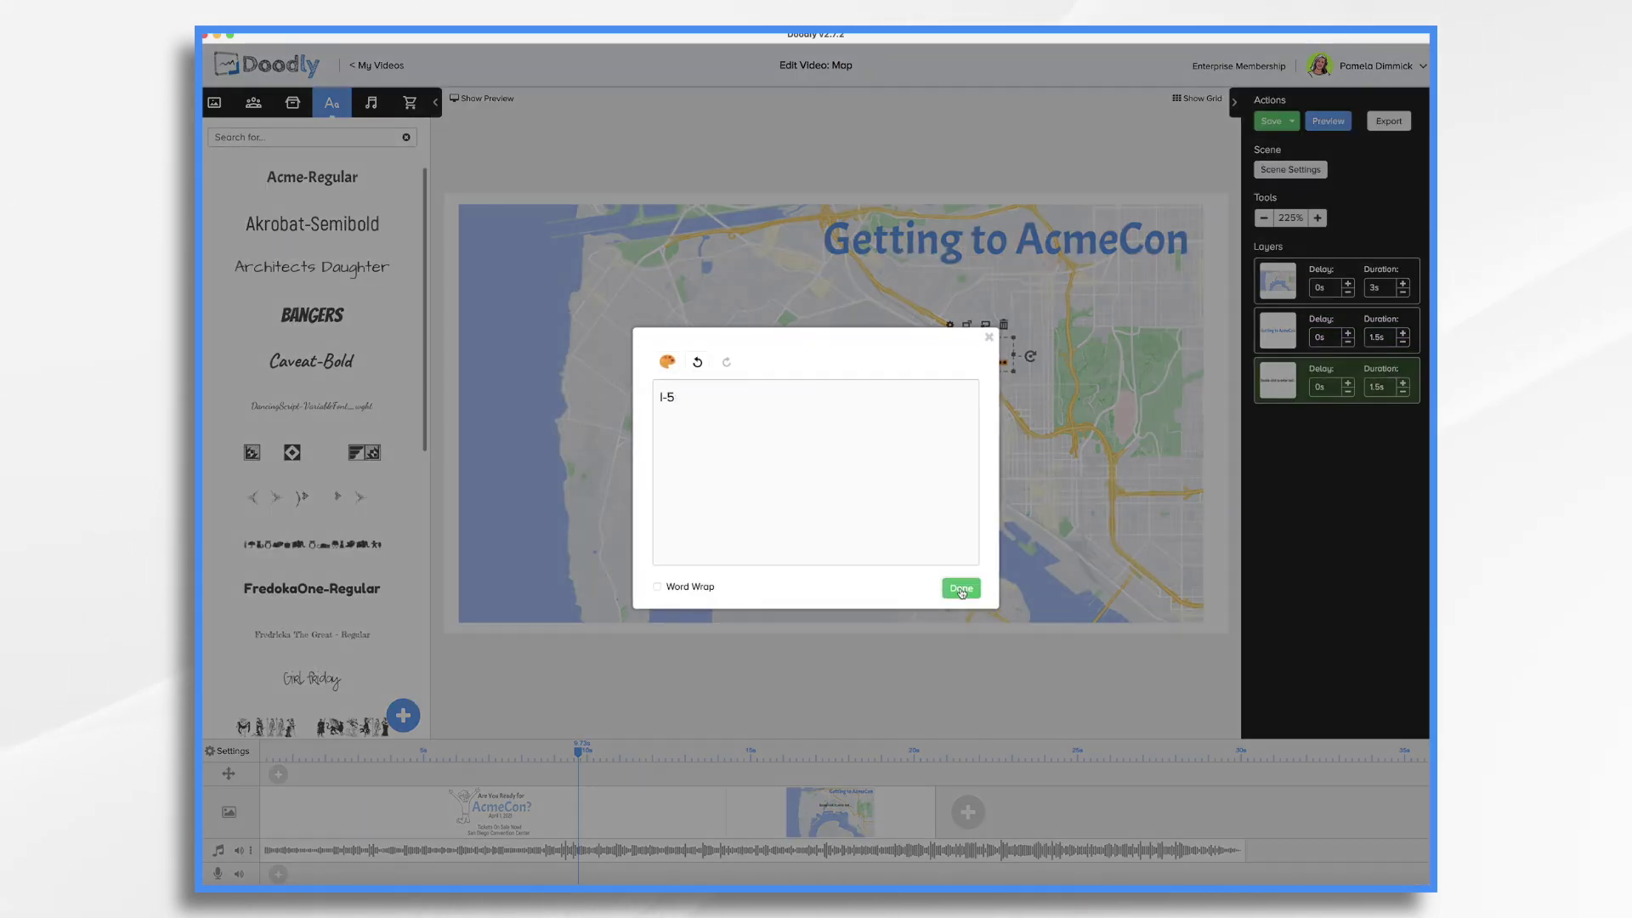
pyautogui.click(961, 589)
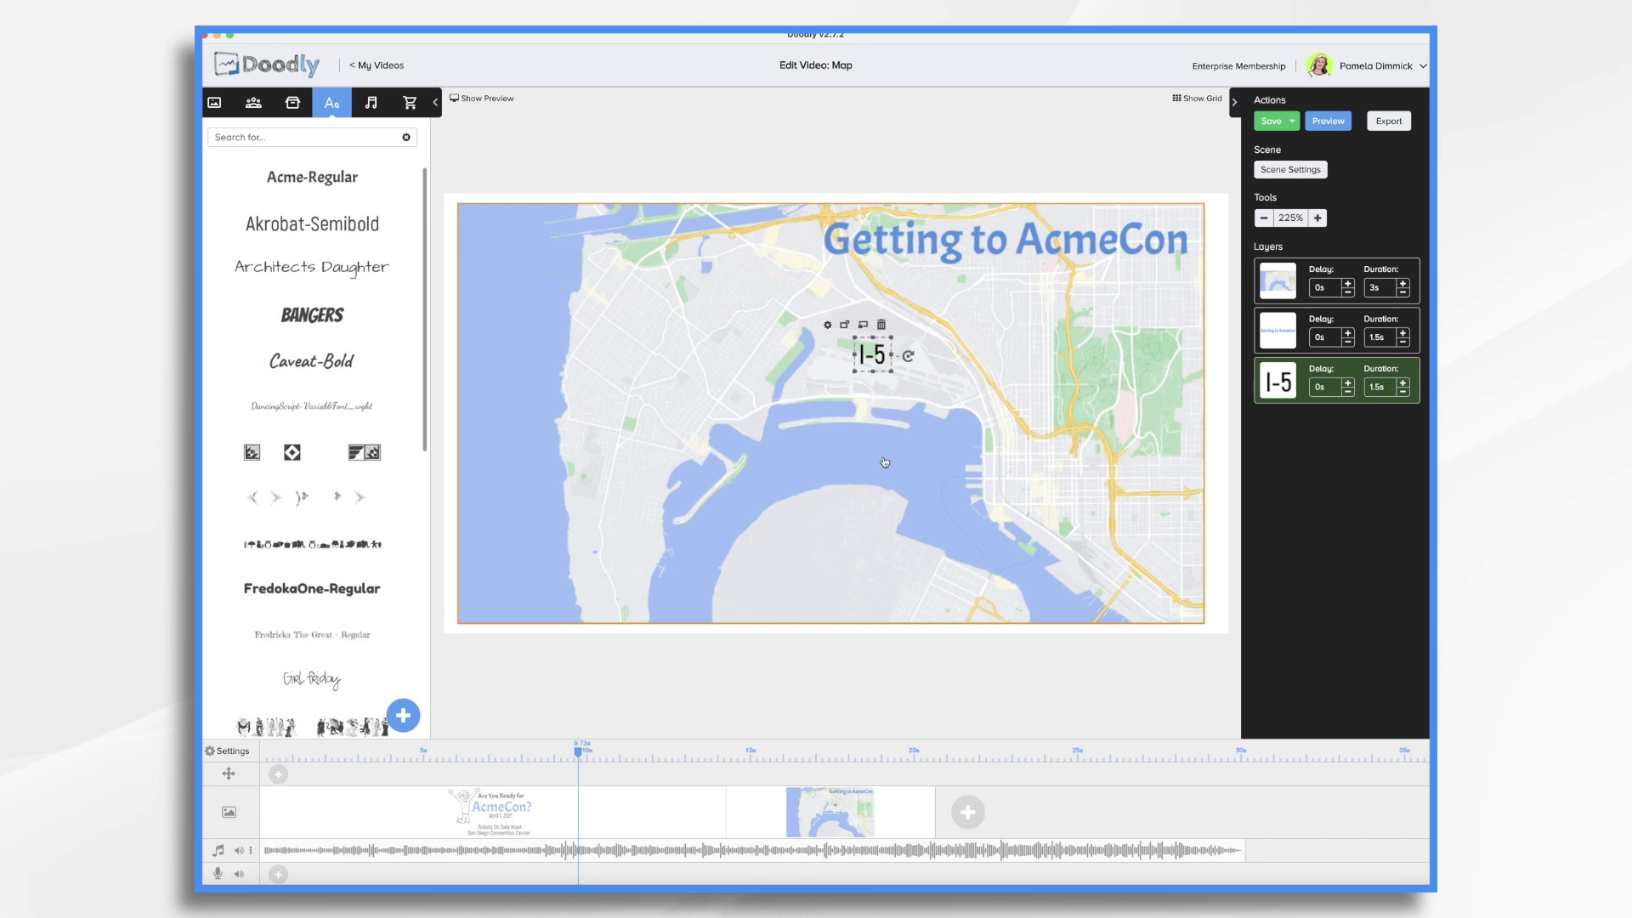
pyautogui.moveTo(872, 354); pyautogui.dragTo(1028, 433)
# Add an I-8 text label in Akrobat-Semibold and place it on the freeway along the map's upper edge
pyautogui.click(312, 224)
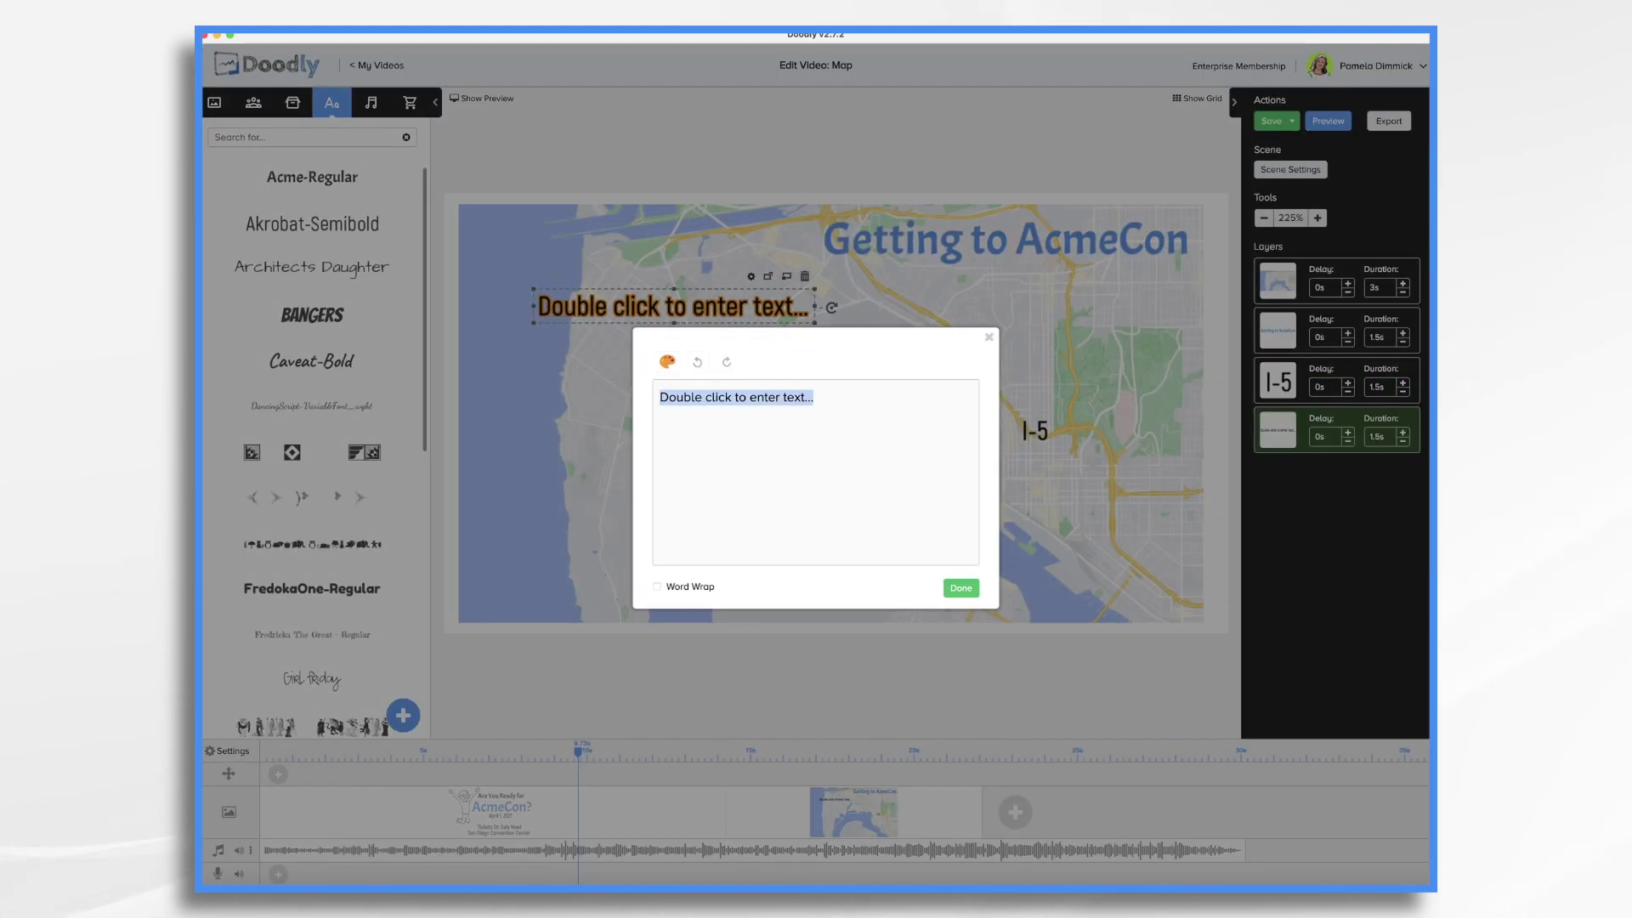
pyautogui.write('I-8')
pyautogui.click(961, 589)
pyautogui.moveTo(668, 302); pyautogui.dragTo(767, 224)
# Add a San Diego International Airport text label in Akrobat-Semibold, shrink it and place it over the airport area
pyautogui.moveTo(312, 224); pyautogui.dragTo(776, 372)
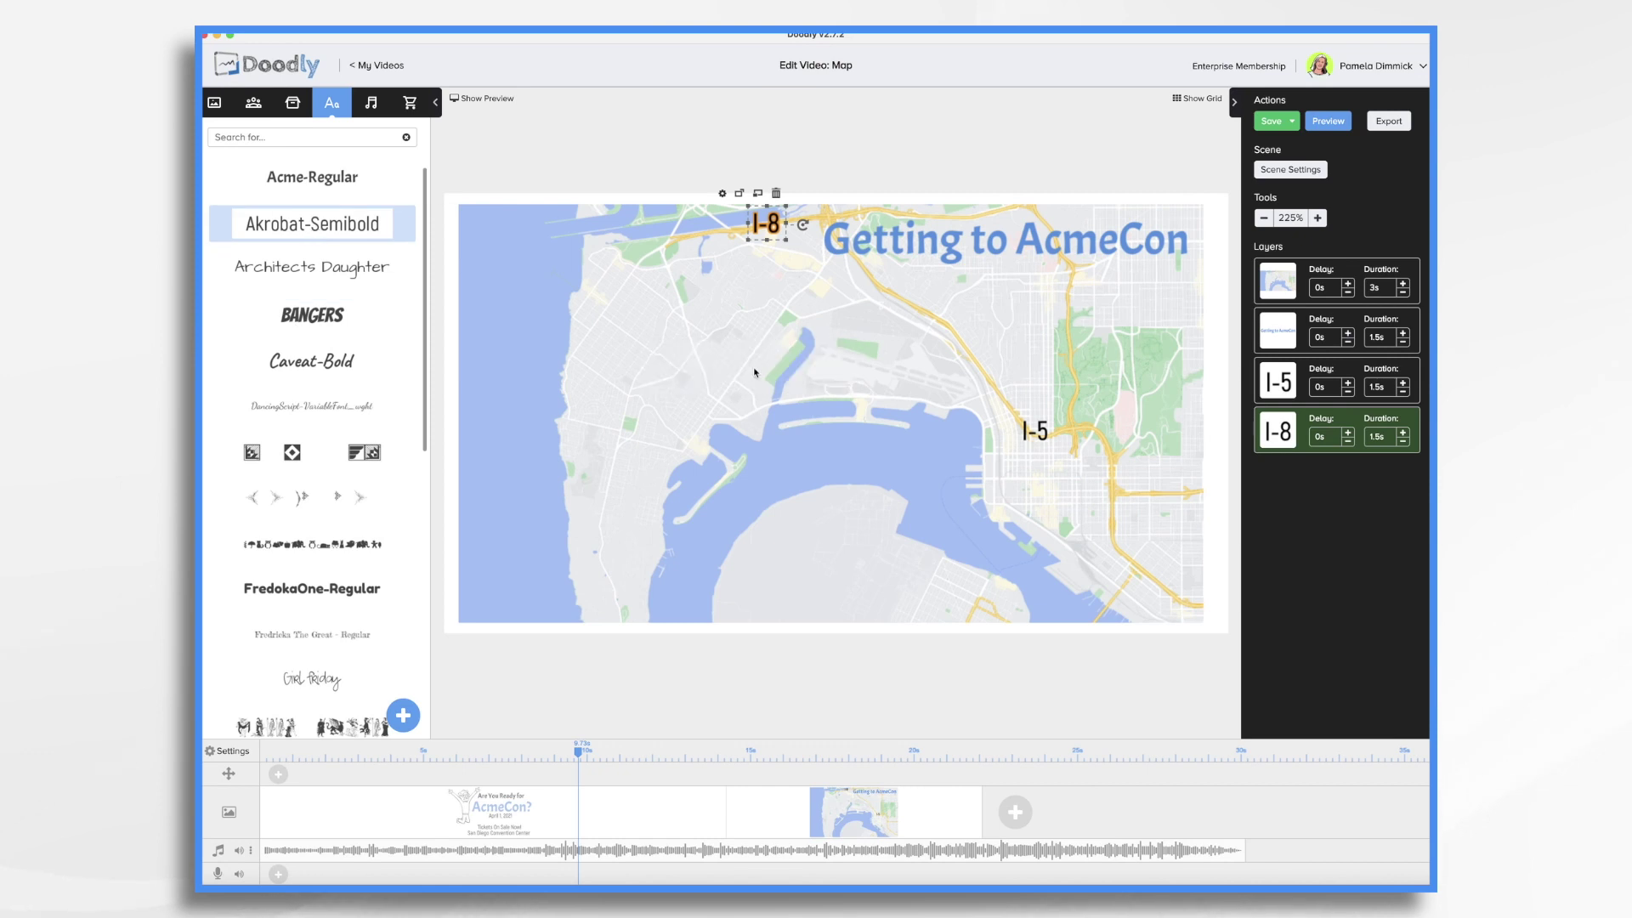
pyautogui.doubleClick(771, 371)
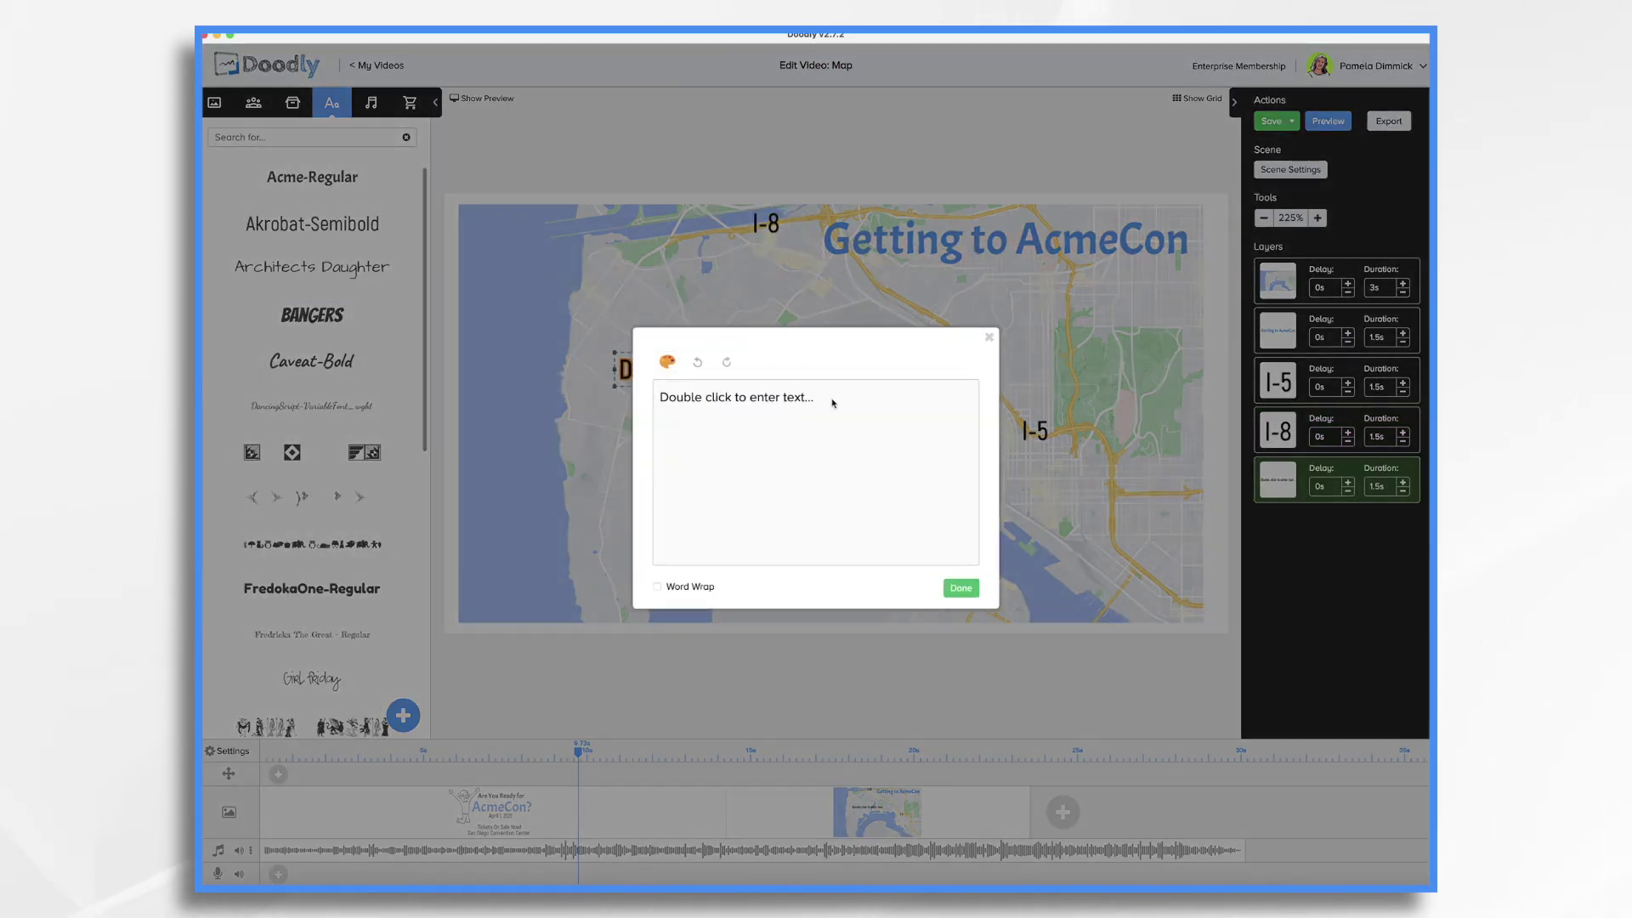
pyautogui.press('super+a')
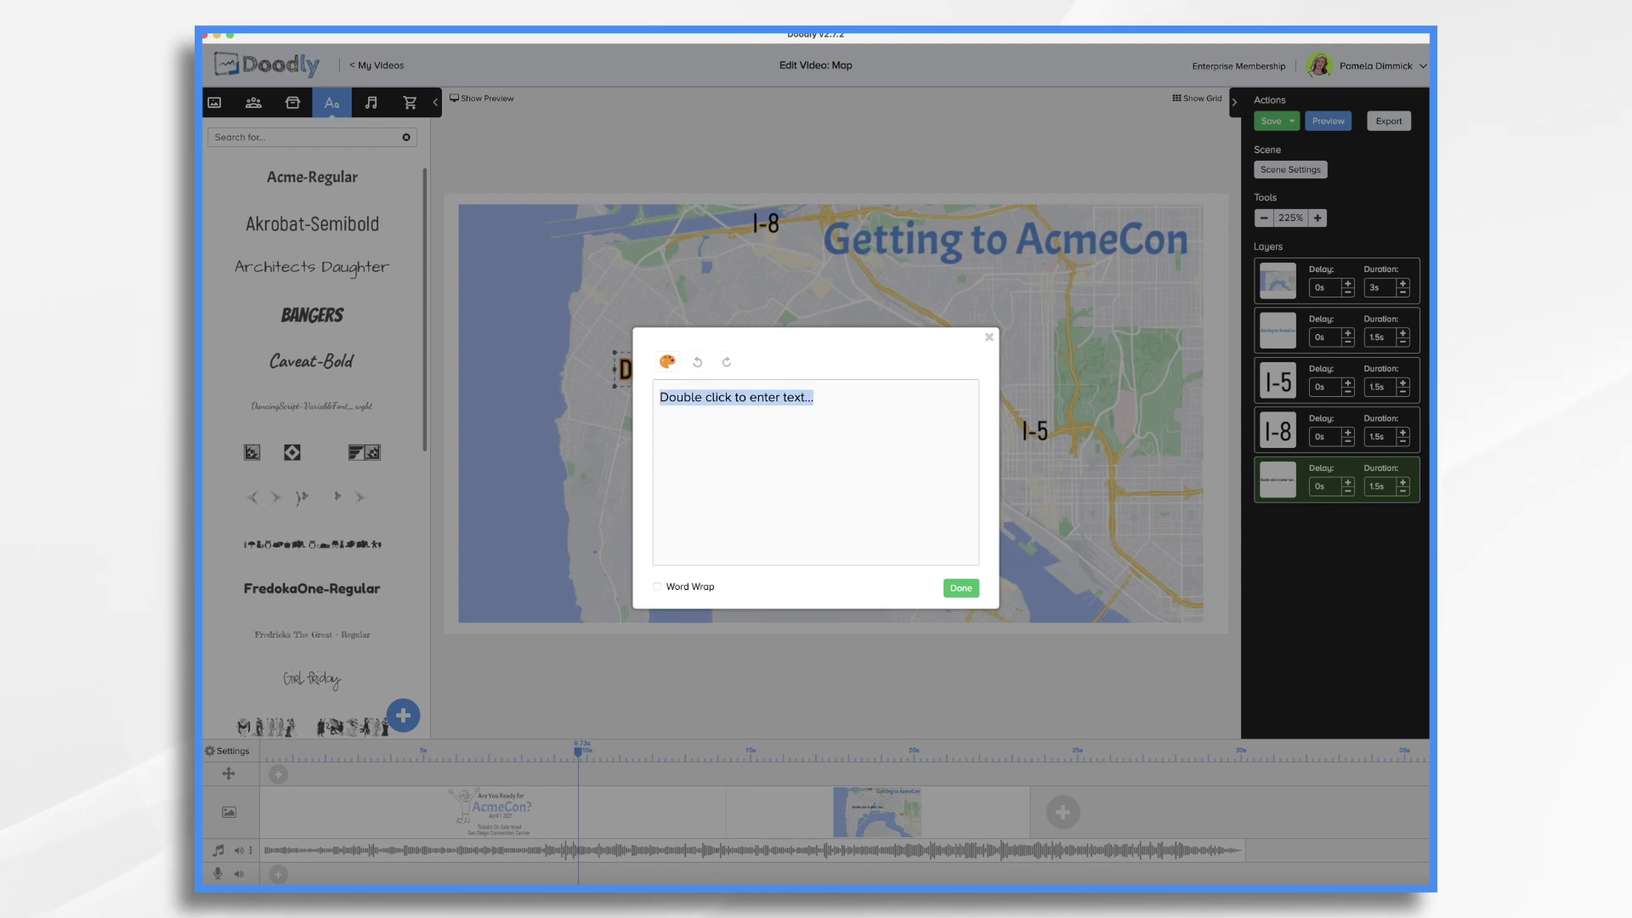
pyautogui.write('San Diego International Airport')
pyautogui.click(620, 360)
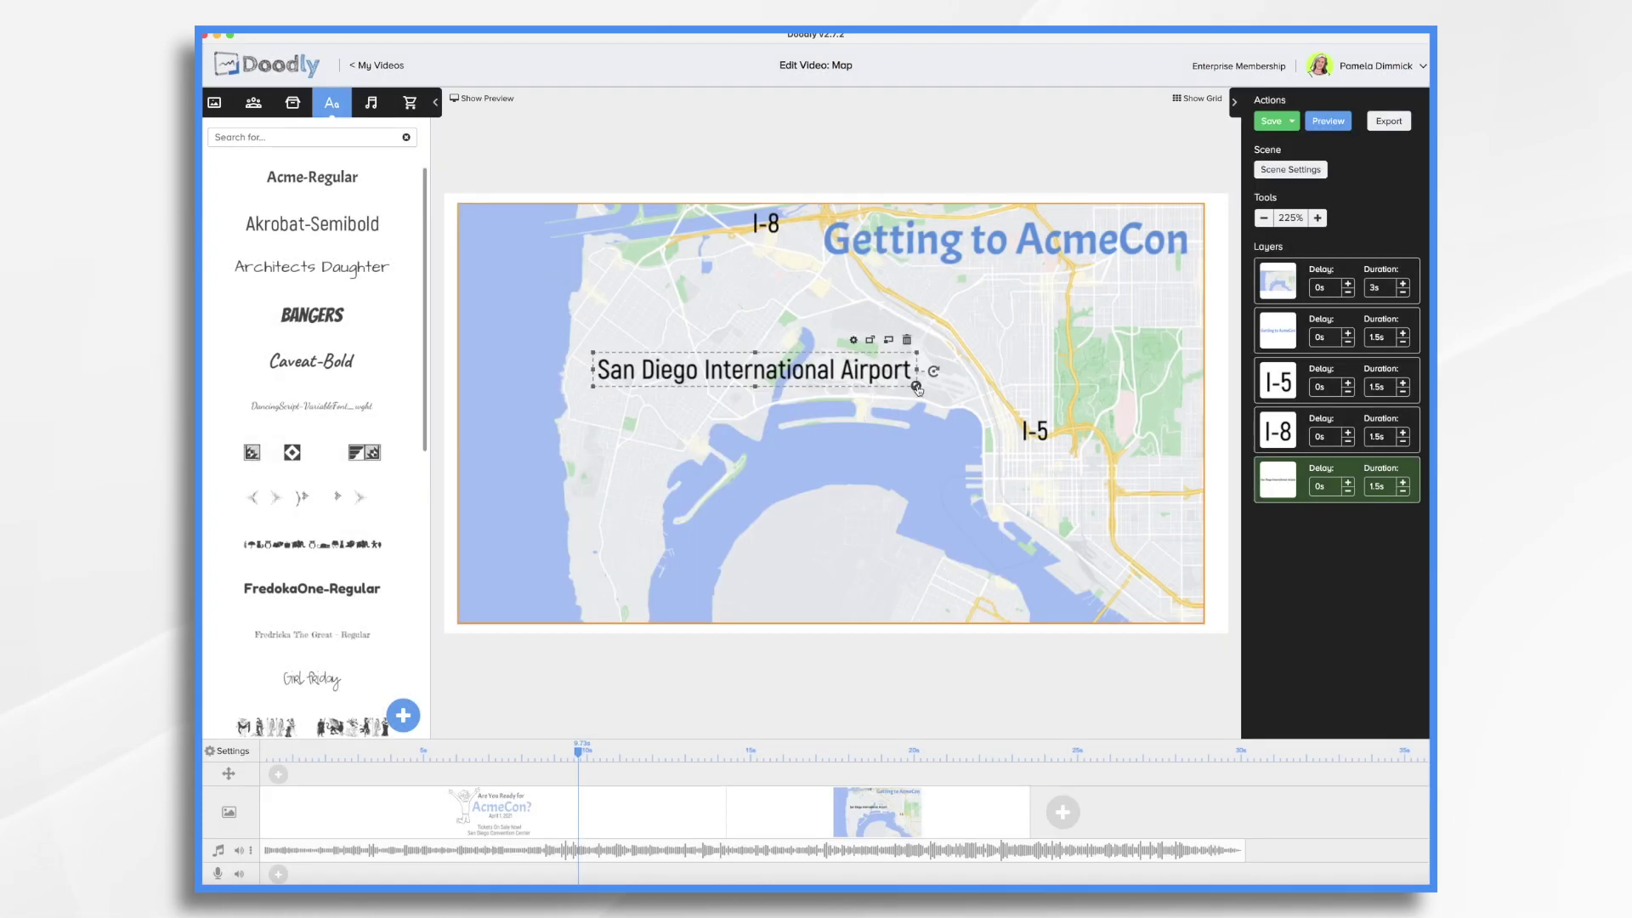
pyautogui.moveTo(644, 362); pyautogui.dragTo(831, 372)
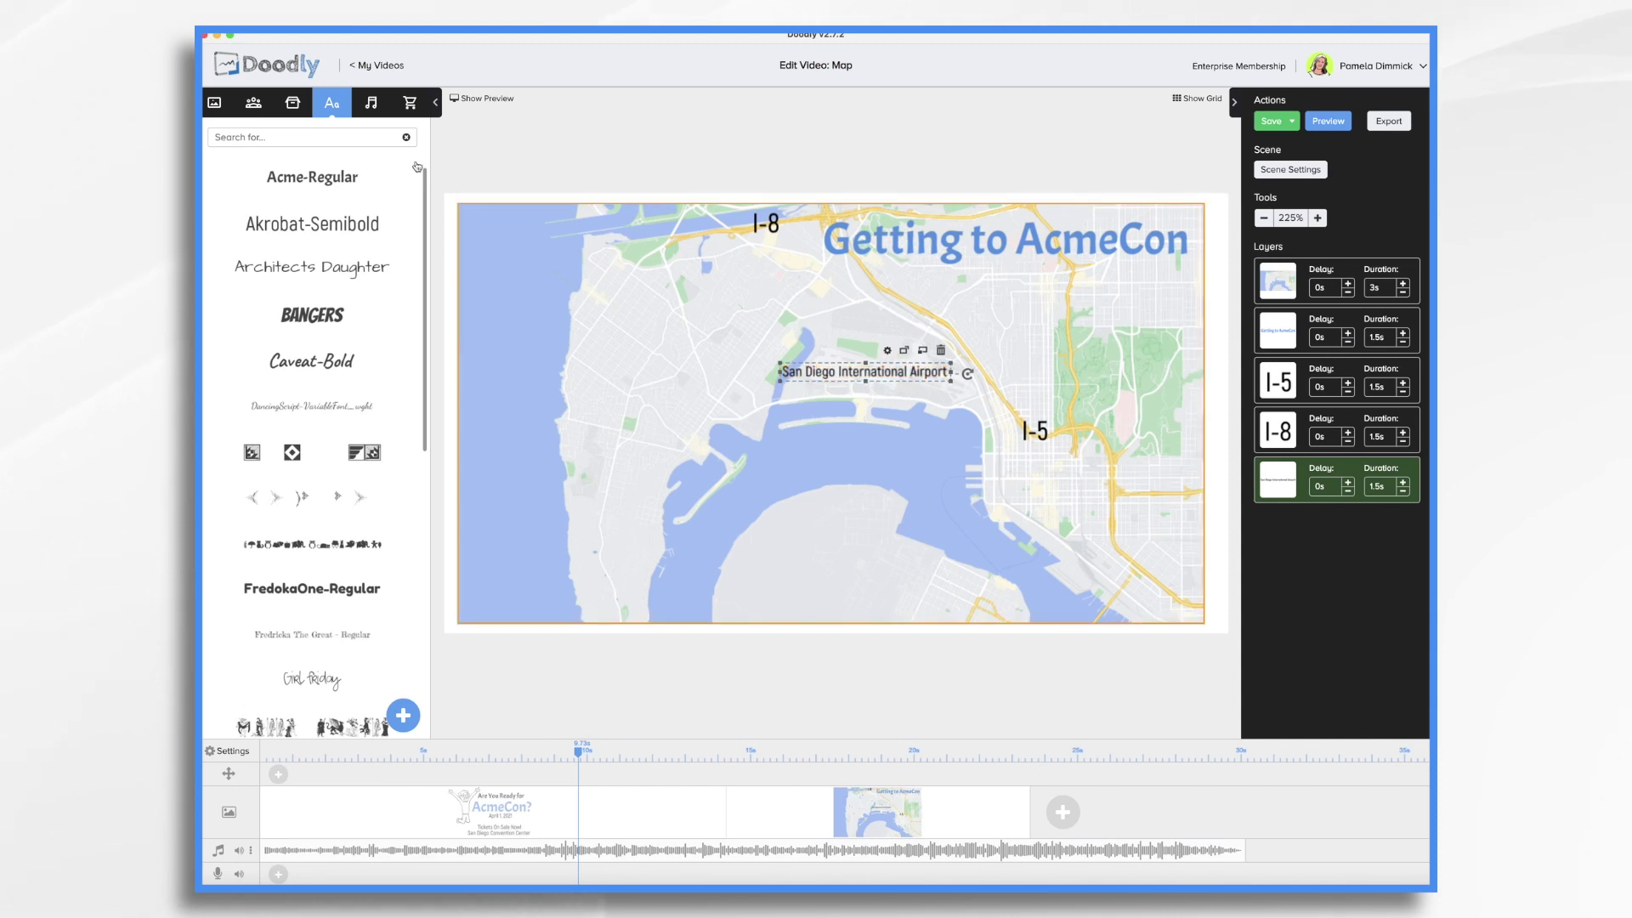
# Add a San Diego Convention Center text label in Akrobat-Semibold, shrink it and place it beside the downtown waterfront
pyautogui.moveTo(331, 228); pyautogui.dragTo(925, 478)
pyautogui.doubleClick(927, 480)
pyautogui.write('San Diego Convention Center')
pyautogui.click(961, 588)
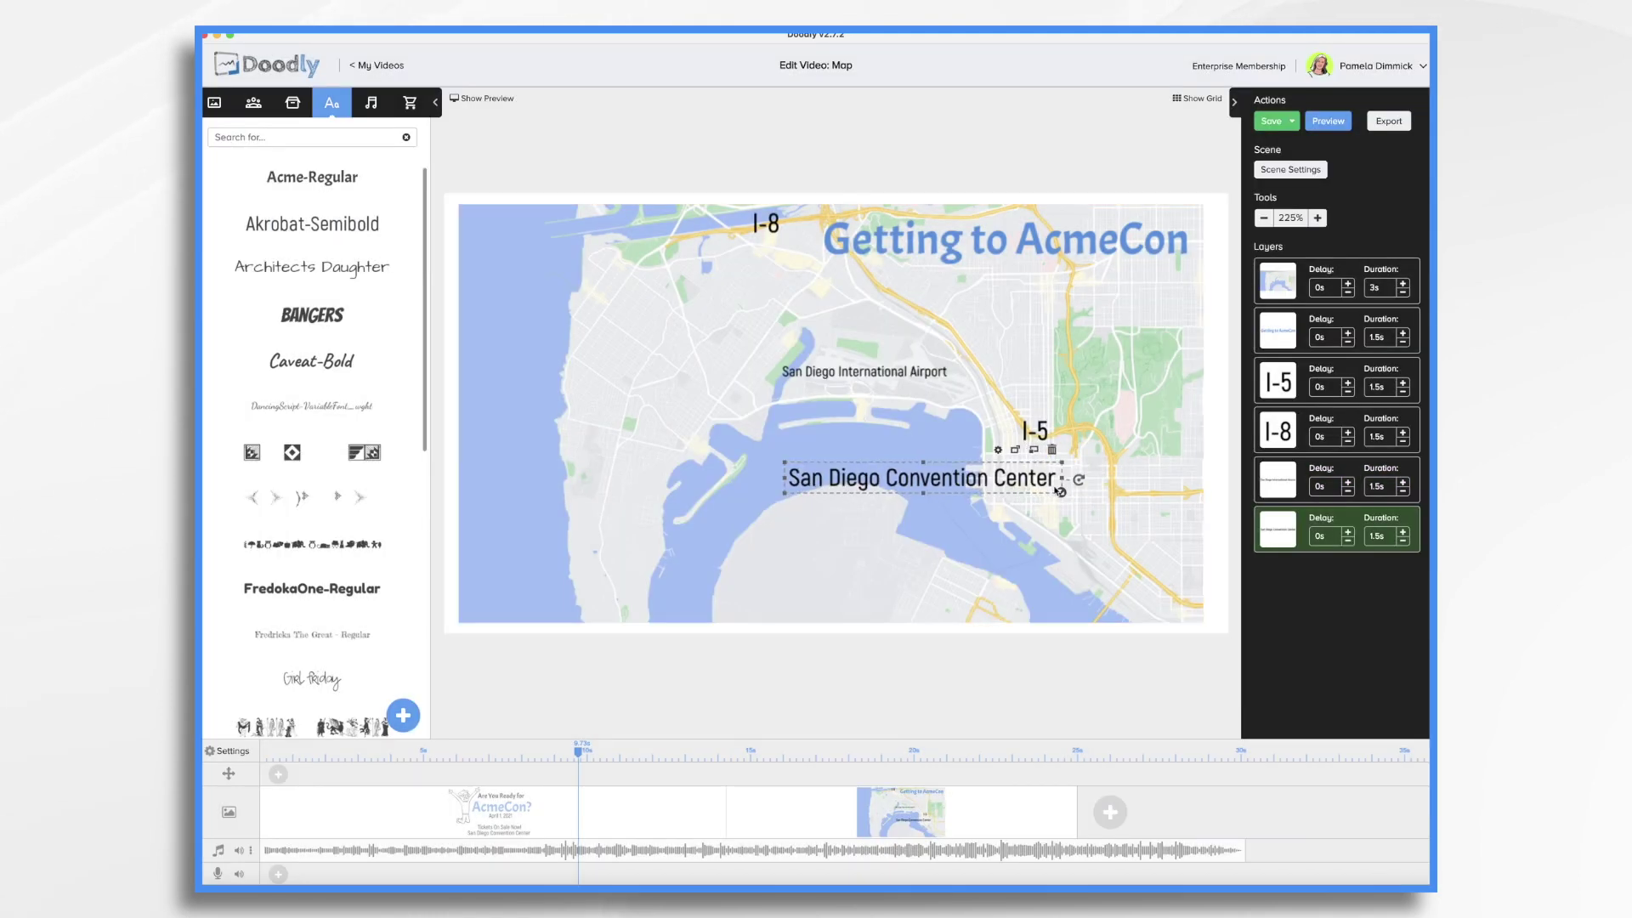
pyautogui.moveTo(896, 468); pyautogui.dragTo(1122, 518)
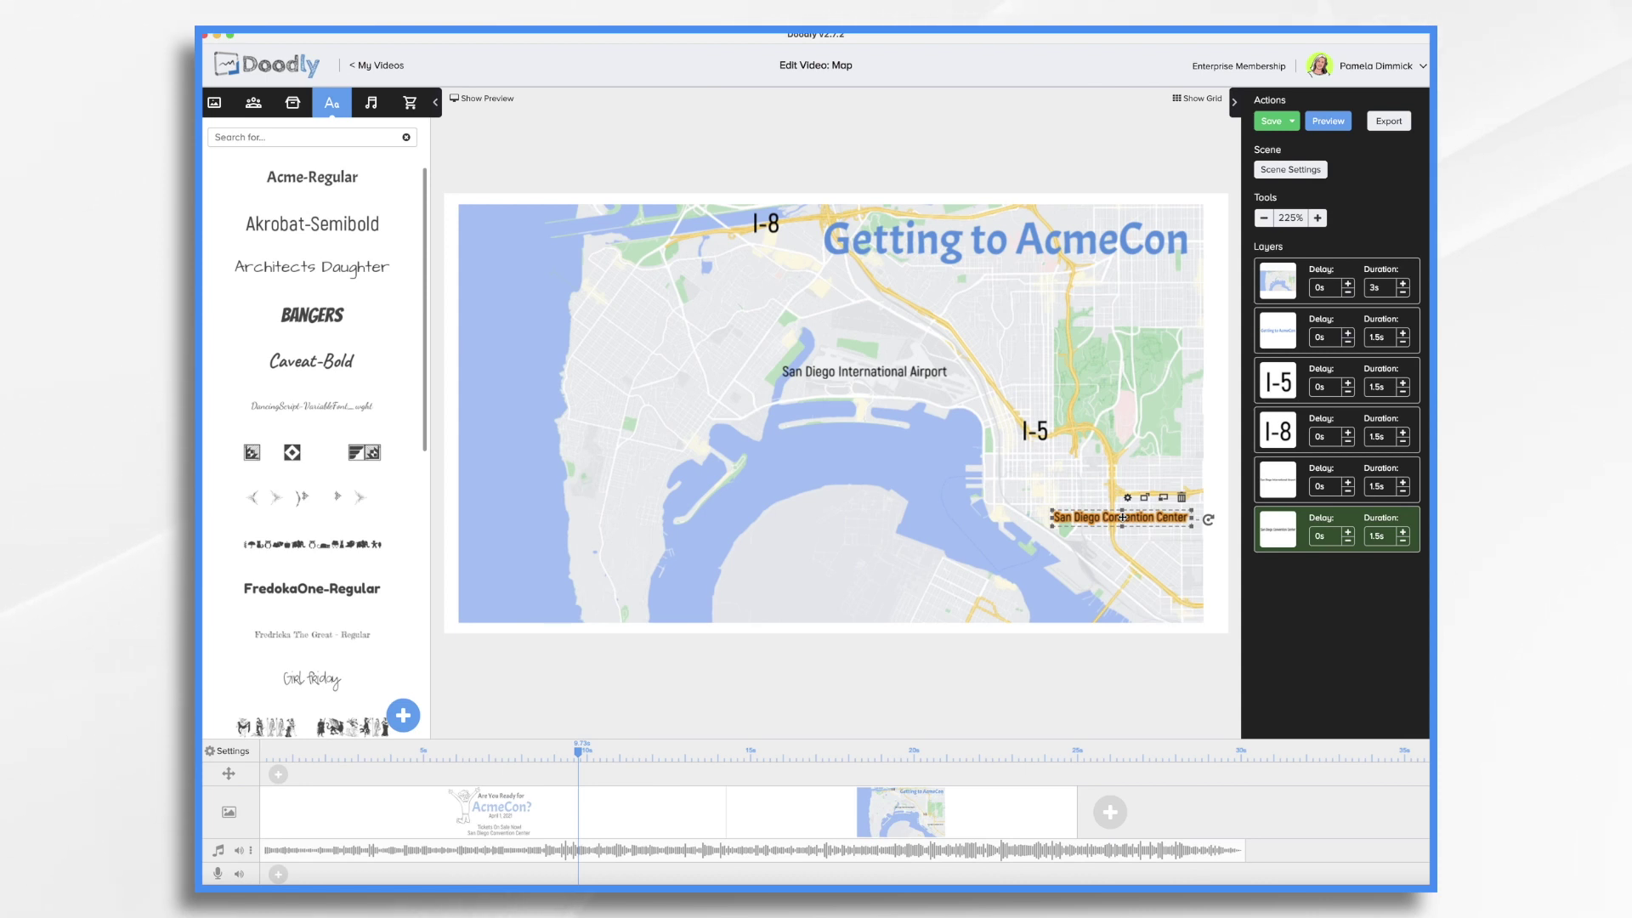
# Search the prop library for "map", replacing the previous search term
pyautogui.click(289, 117)
pyautogui.click(302, 135)
pyautogui.press('BackSpace')
pyautogui.press('BackSpace')
pyautogui.press('BackSpace')
pyautogui.press('BackSpace')
pyautogui.press('BackSpace')
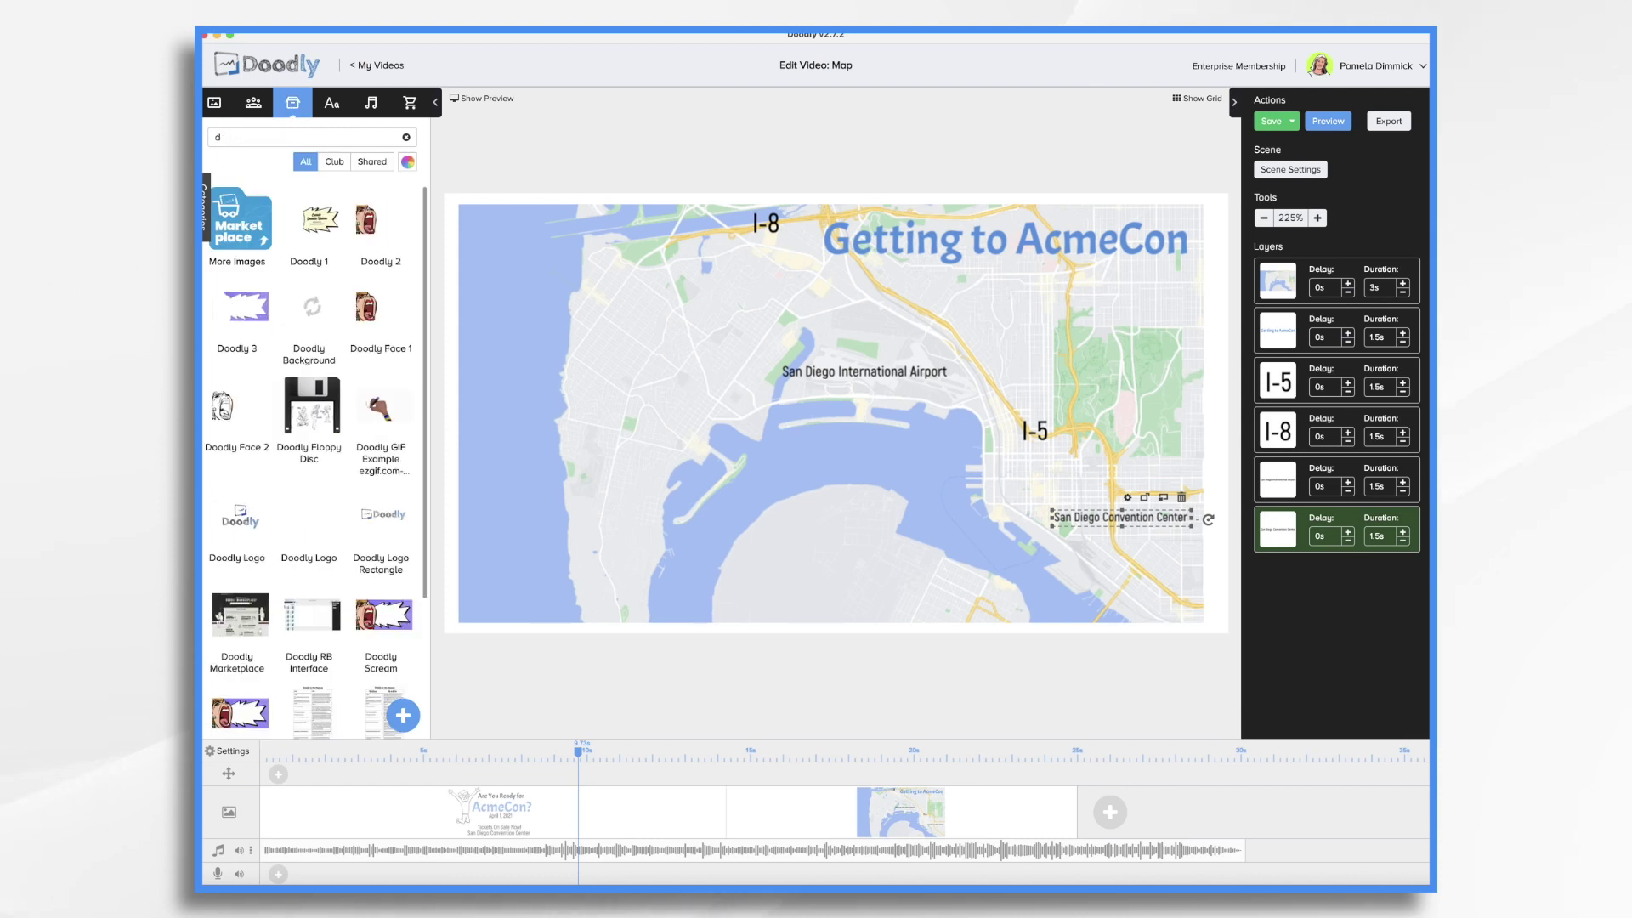
pyautogui.write('map')
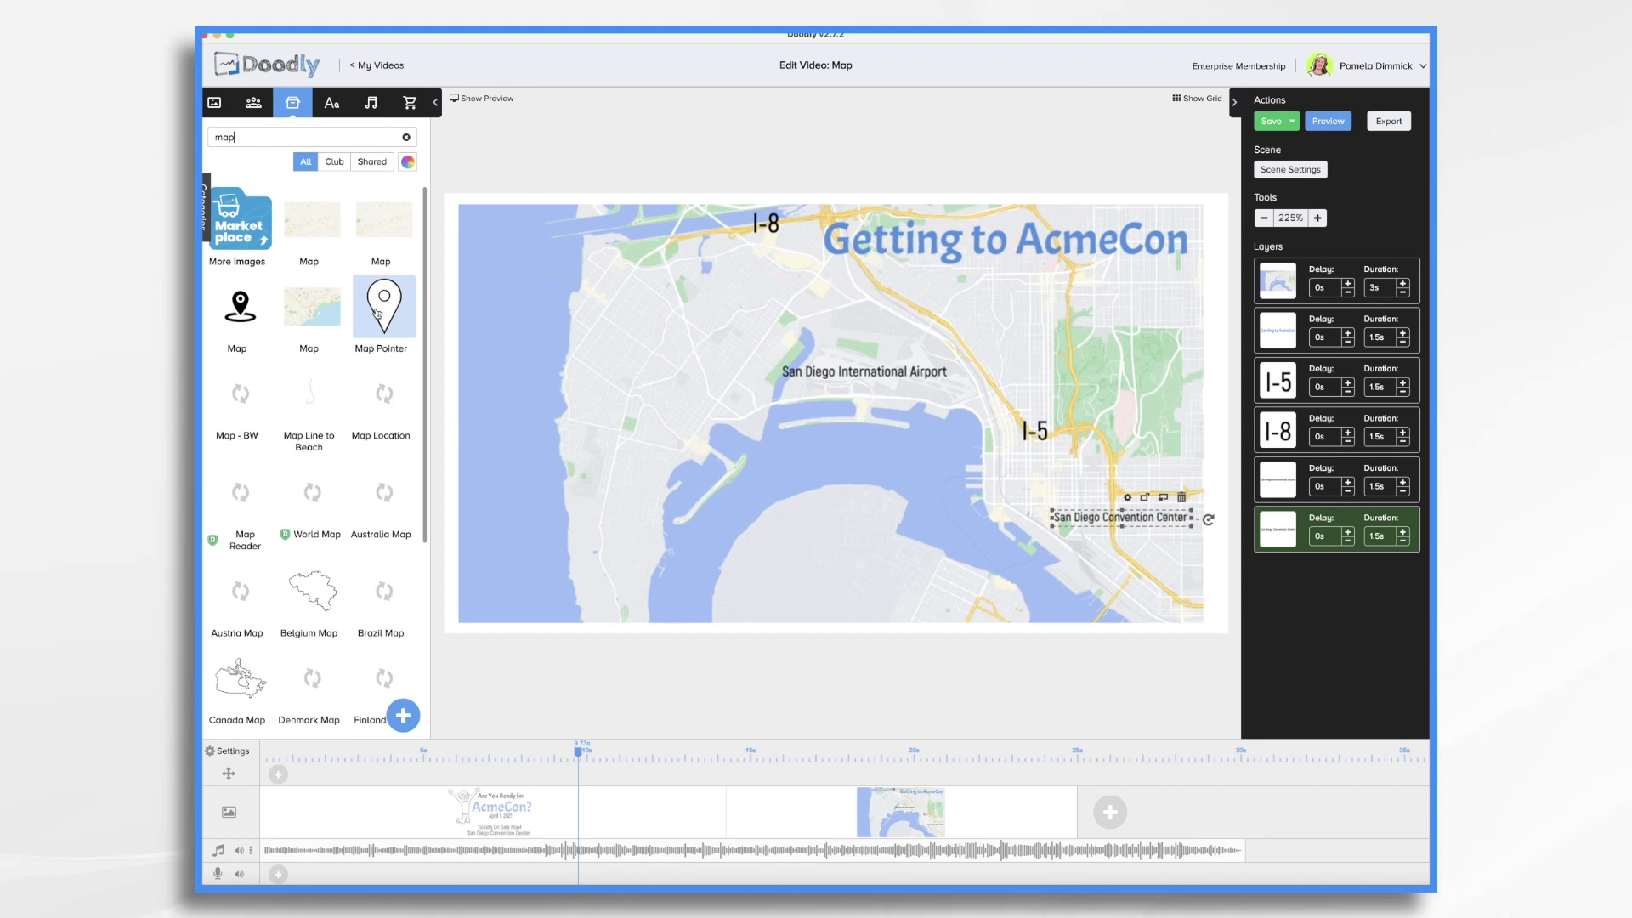
# Add the Map Pointer prop to the scene, shrink it and place it over the airport
pyautogui.moveTo(388, 311); pyautogui.dragTo(893, 402)
pyautogui.click(764, 484)
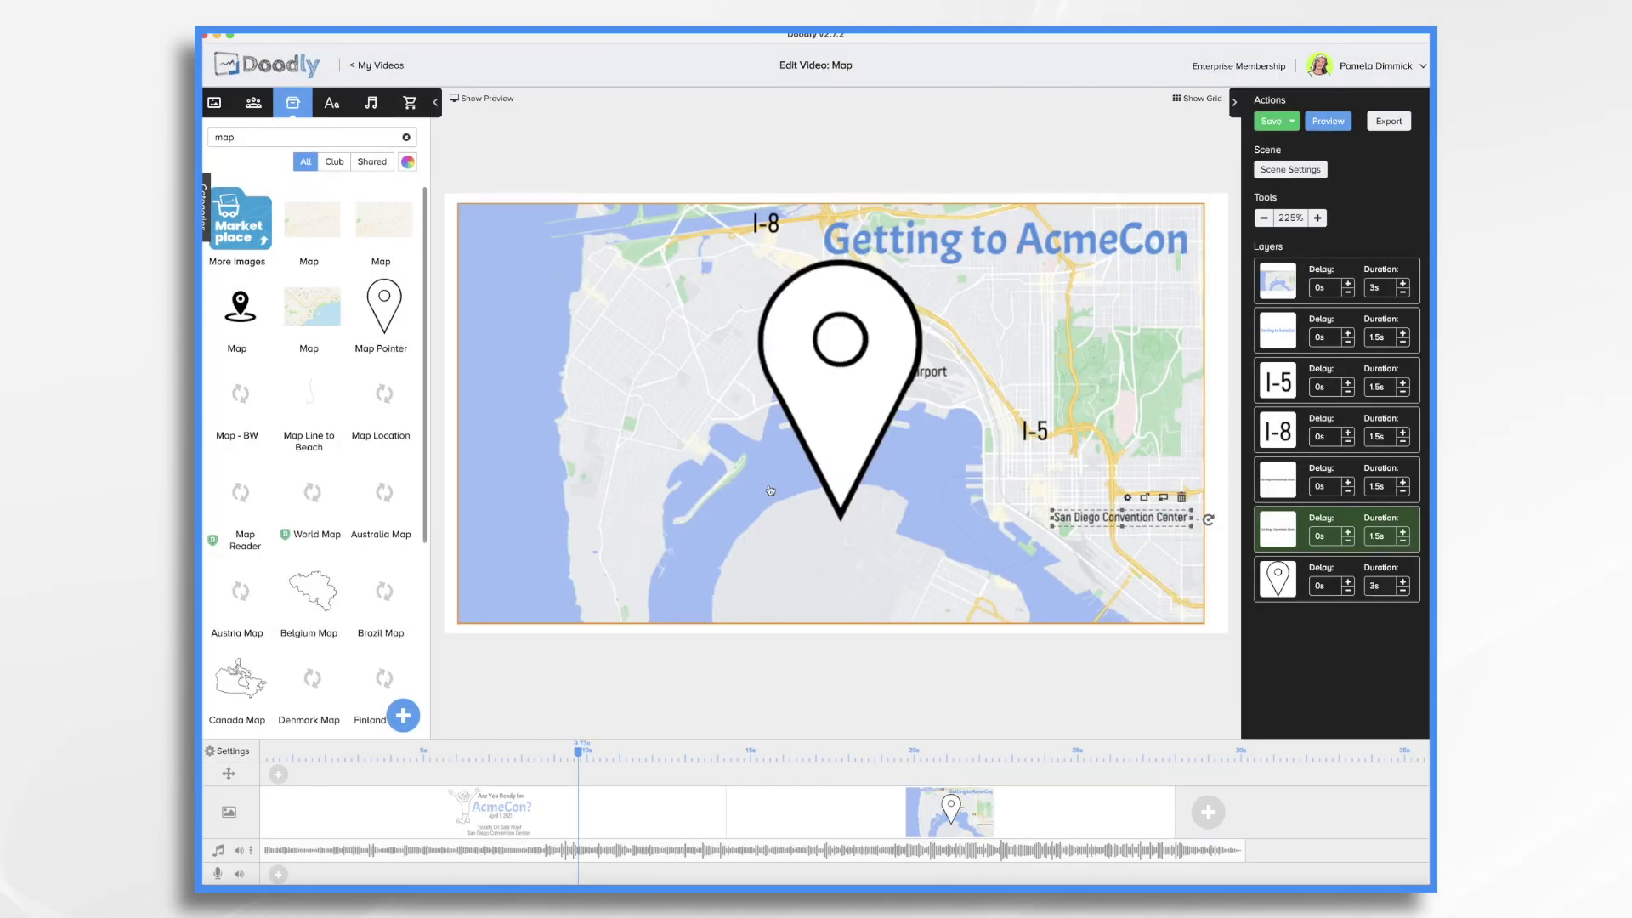
pyautogui.click(864, 397)
pyautogui.moveTo(924, 523); pyautogui.dragTo(799, 327)
pyautogui.moveTo(767, 274); pyautogui.dragTo(851, 355)
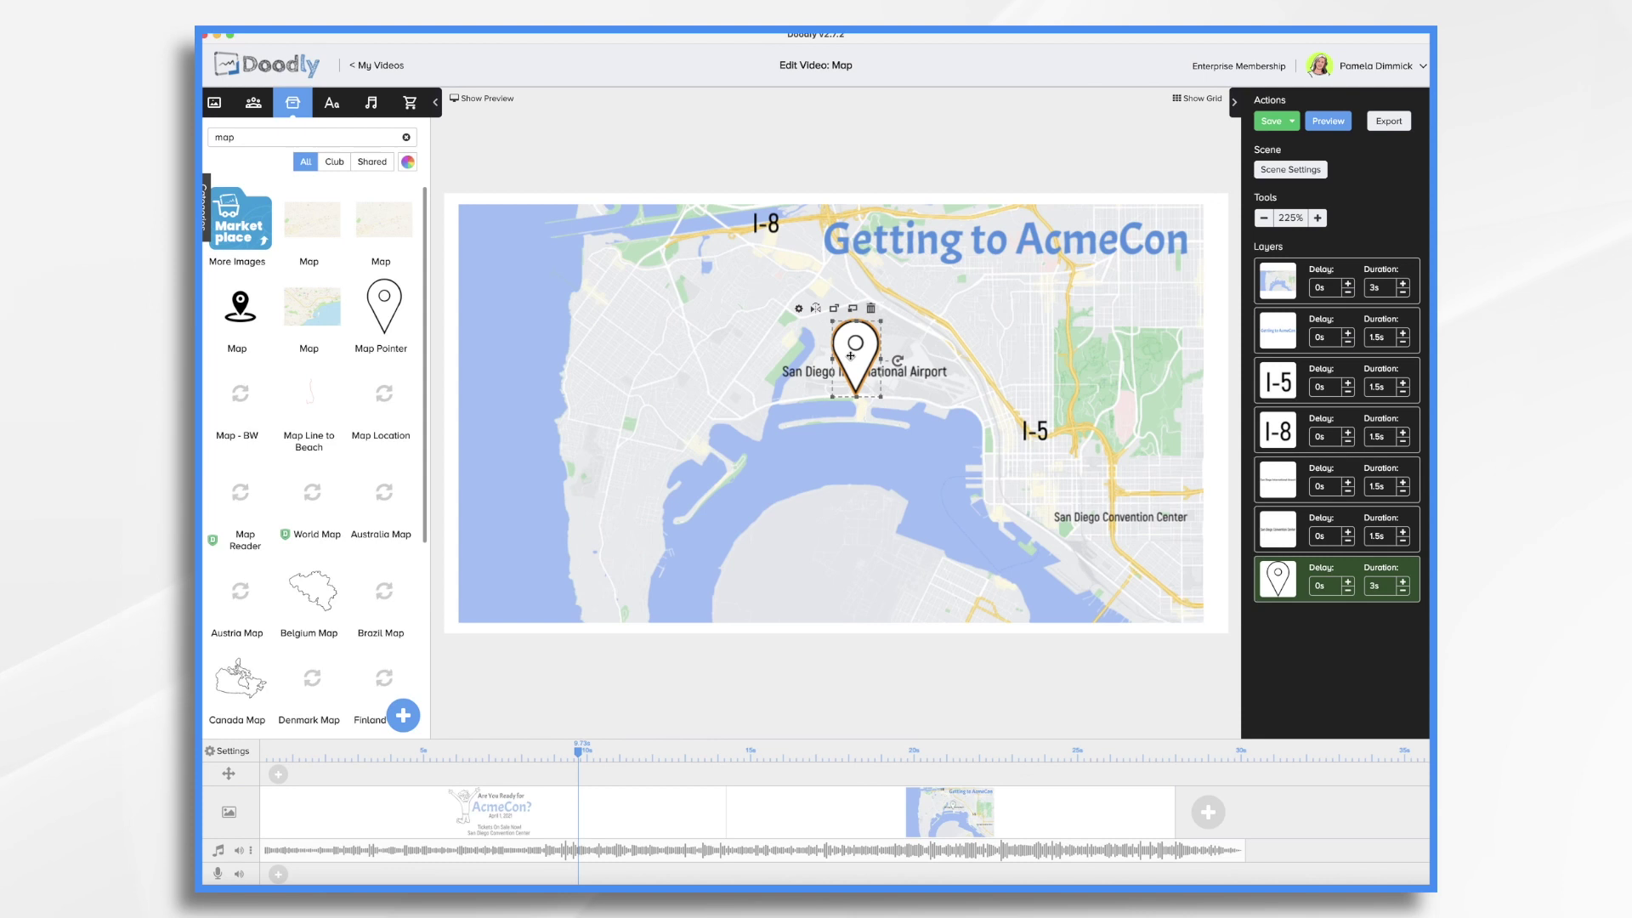
# Move the pointer's layer directly after the I-8 layer and arrange the pointer just above the airport label
pyautogui.moveTo(1277, 578); pyautogui.dragTo(1289, 472)
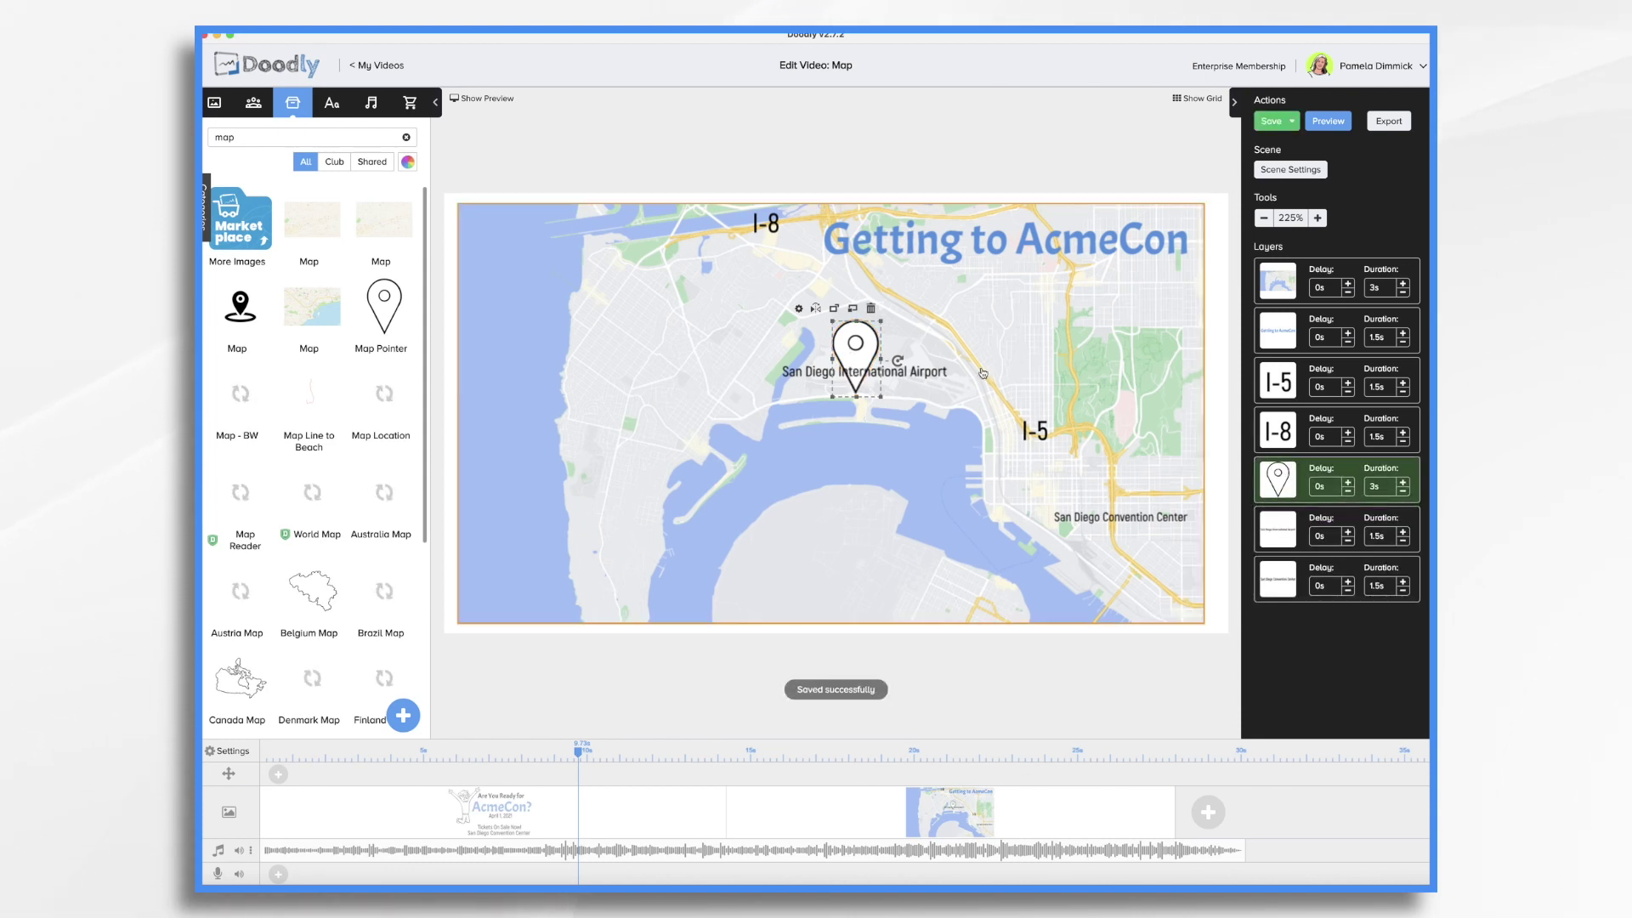
pyautogui.moveTo(911, 372); pyautogui.dragTo(859, 327)
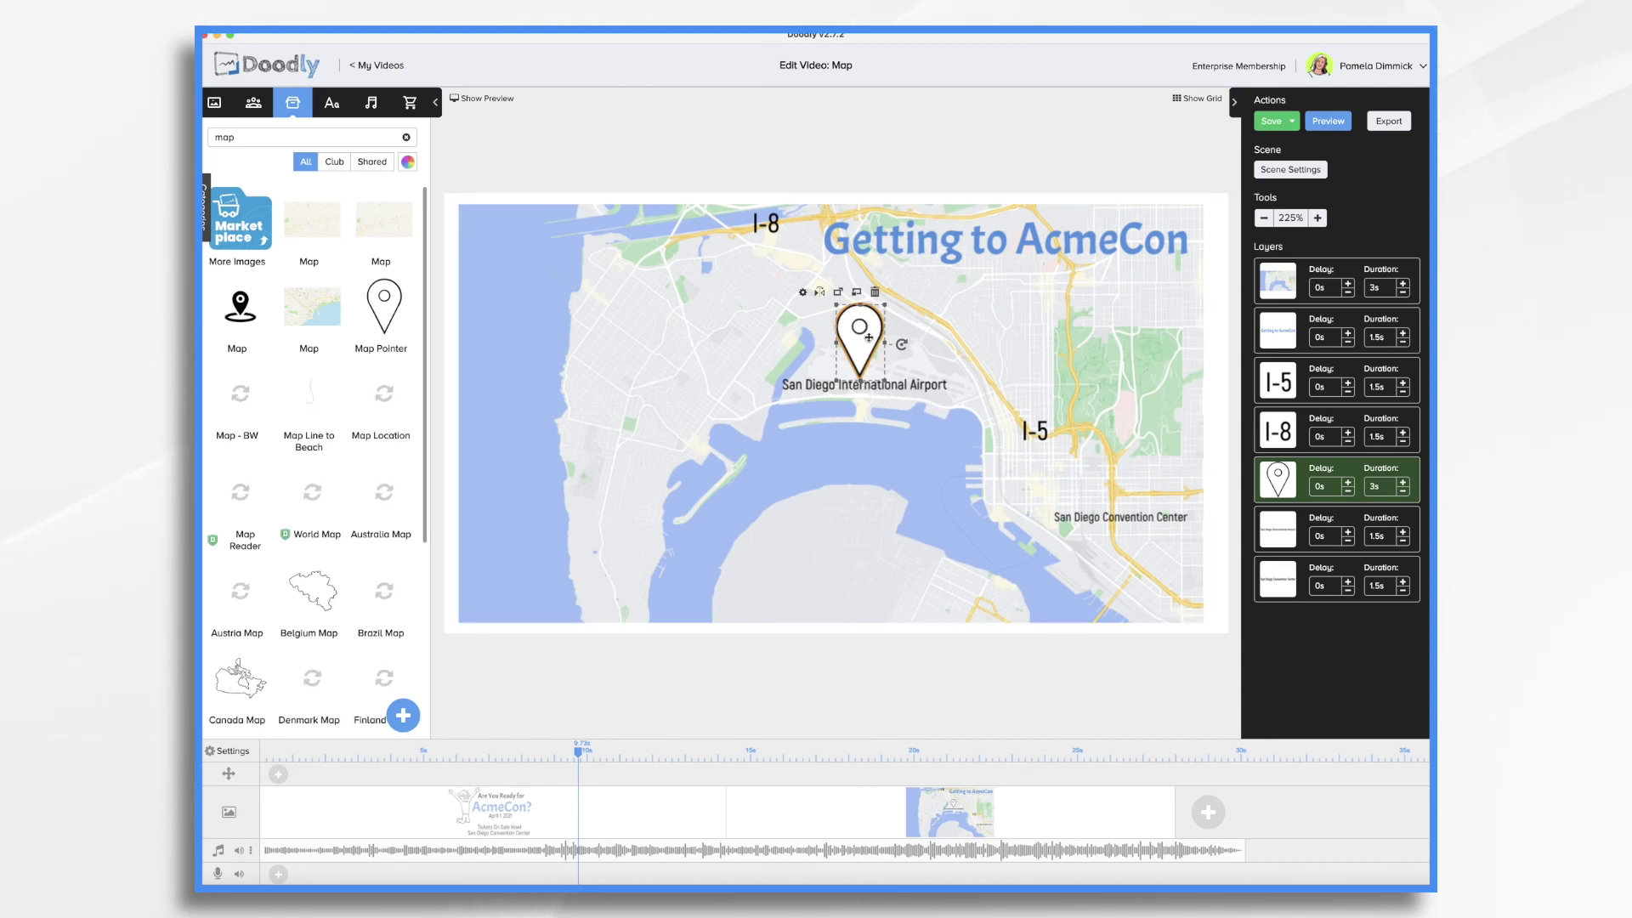
# Paste a copy of the map pointer and place it beside the San Diego Convention Center label
pyautogui.press('super+v')
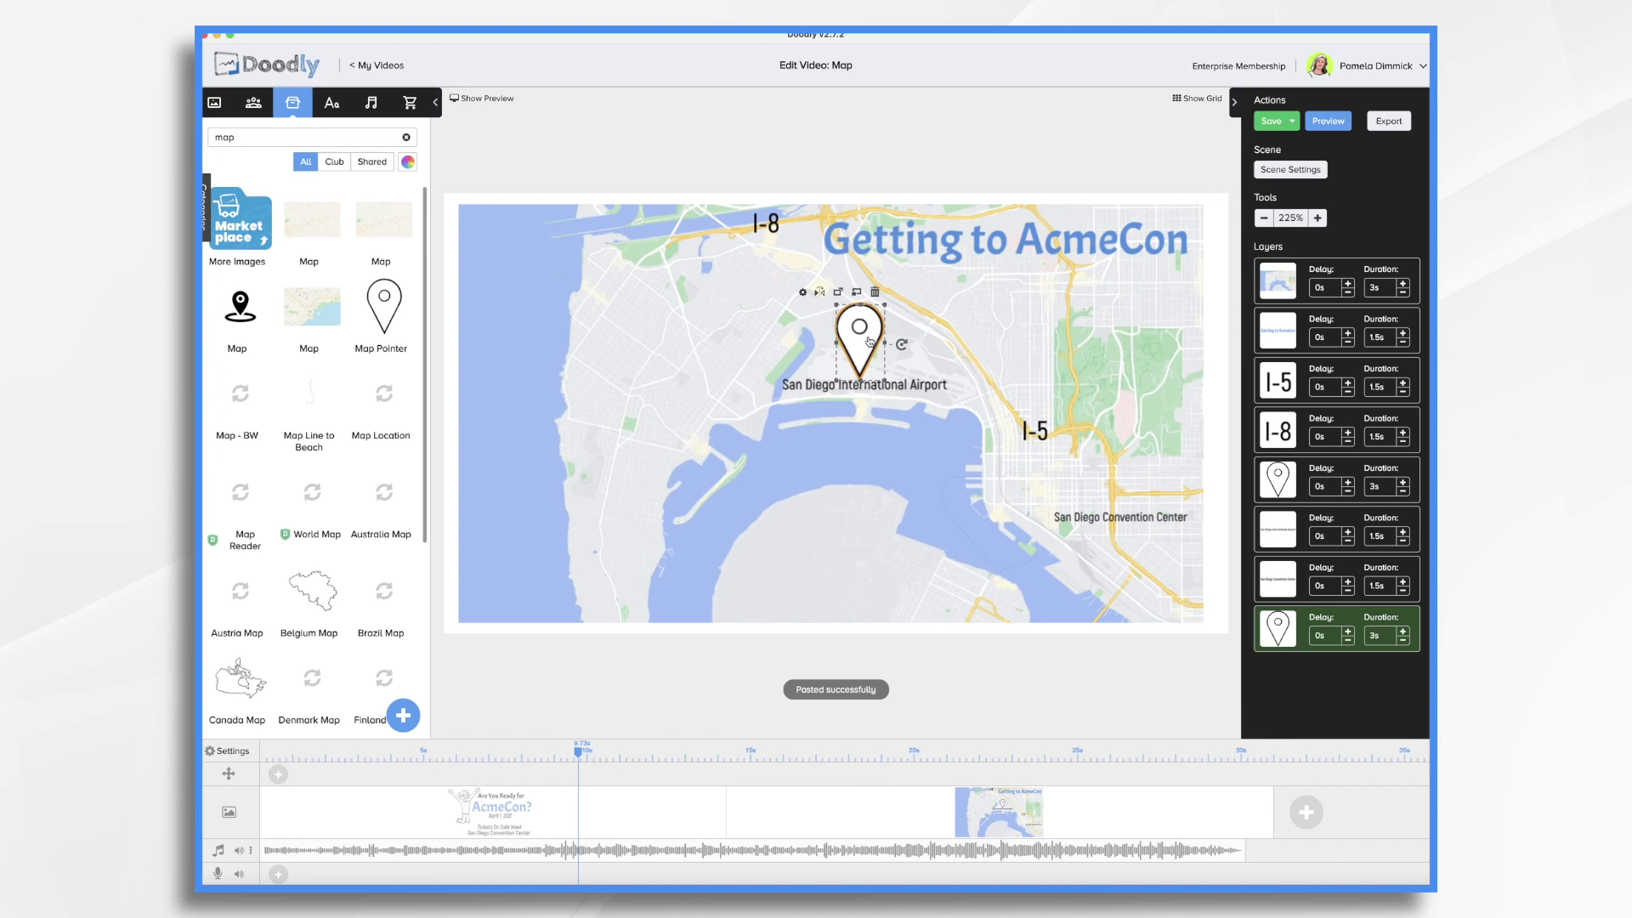
pyautogui.moveTo(869, 342); pyautogui.dragTo(1049, 494)
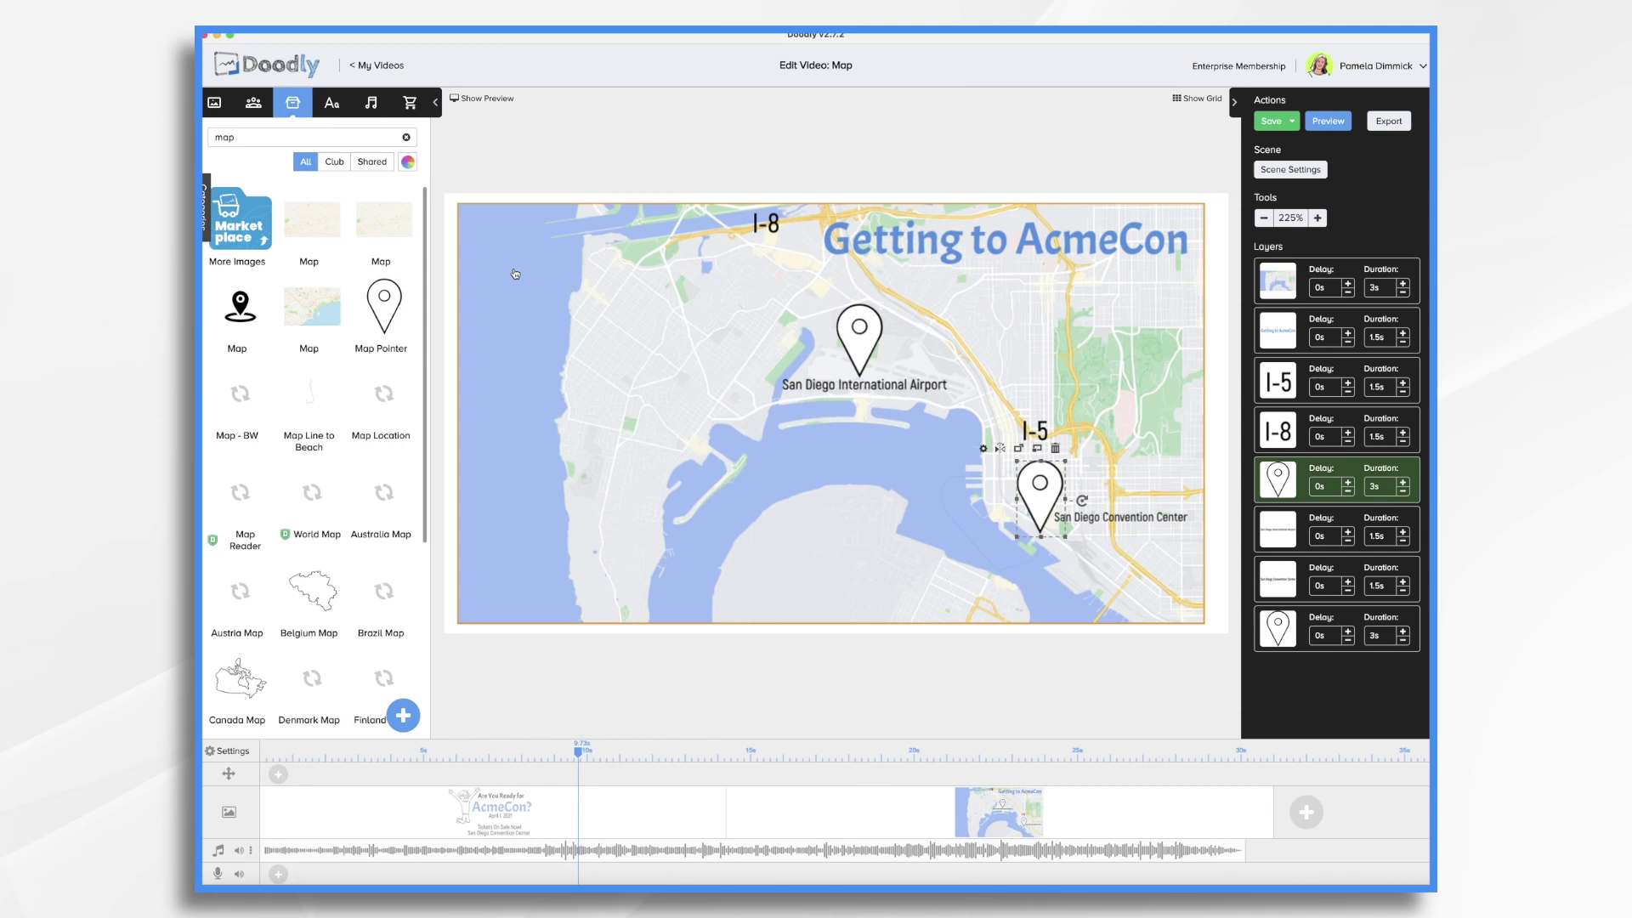
# Add a text object in the Bangers font below the airport label and replace its placeholder text with a single underscore
pyautogui.click(332, 105)
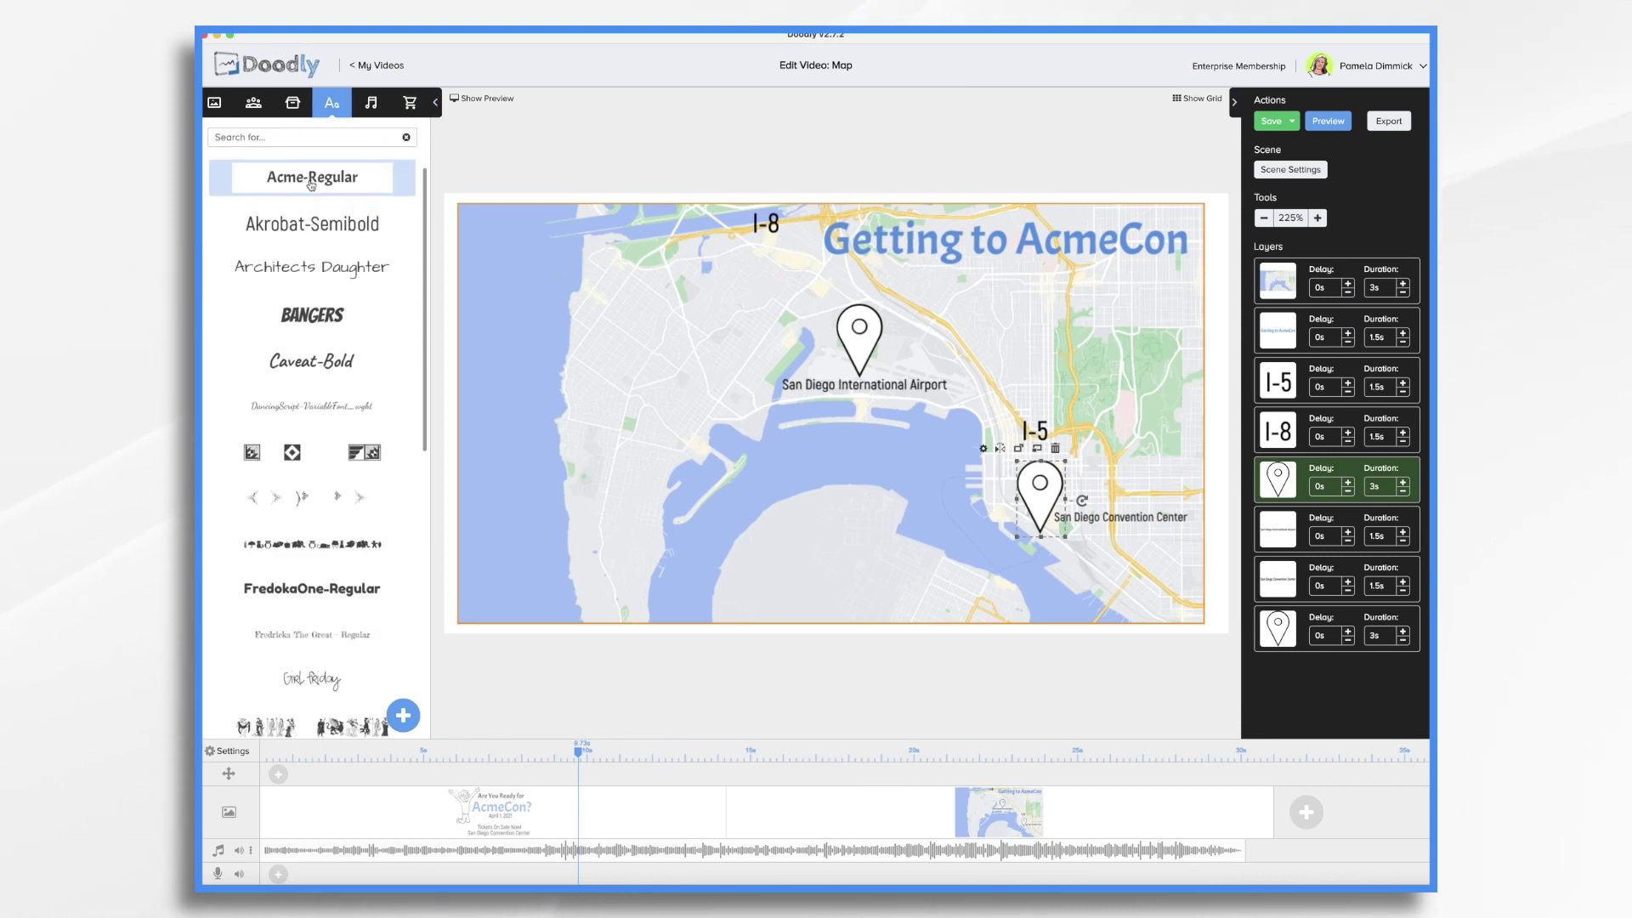
pyautogui.moveTo(321, 315); pyautogui.dragTo(856, 447)
pyautogui.doubleClick(857, 446)
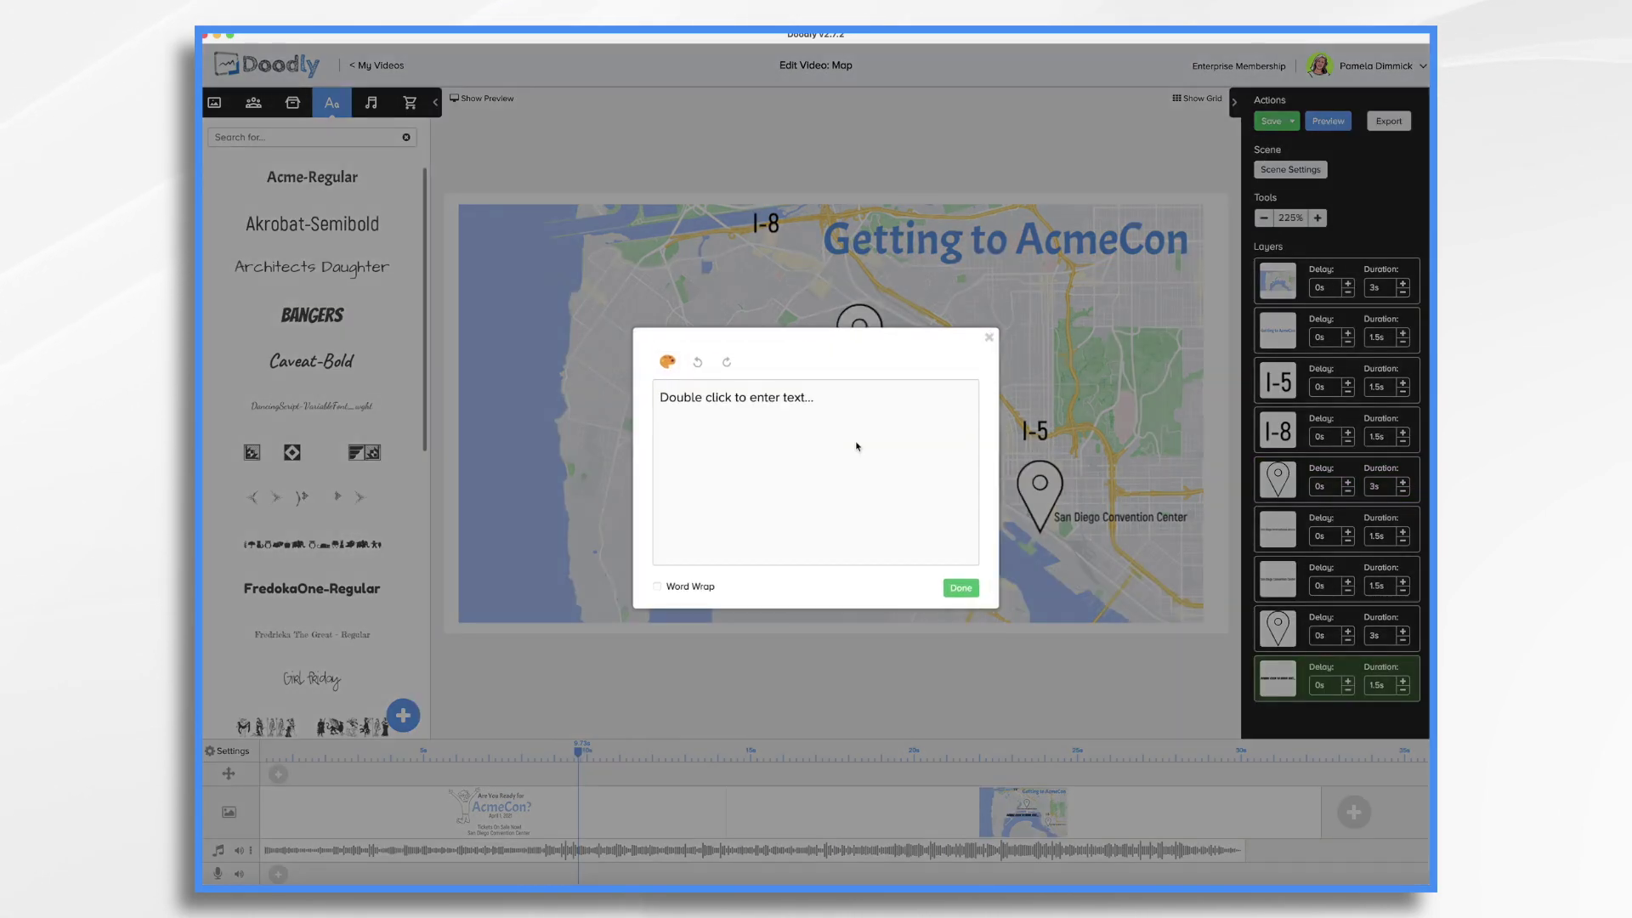
pyautogui.press('super+a')
pyautogui.press('BackSpace')
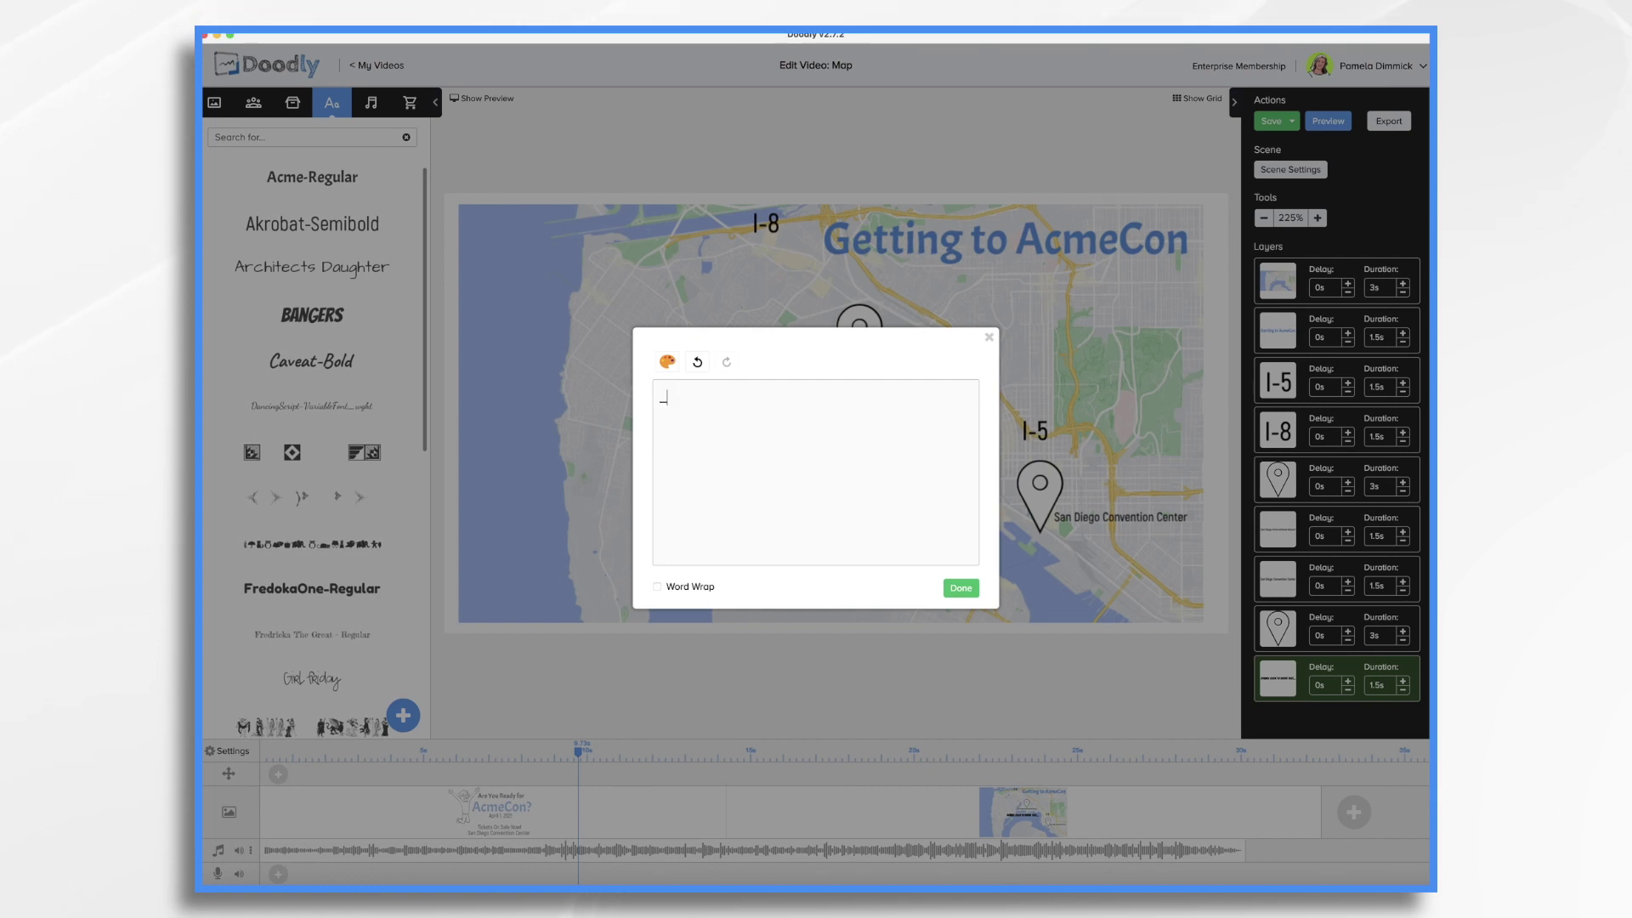
pyautogui.click(958, 587)
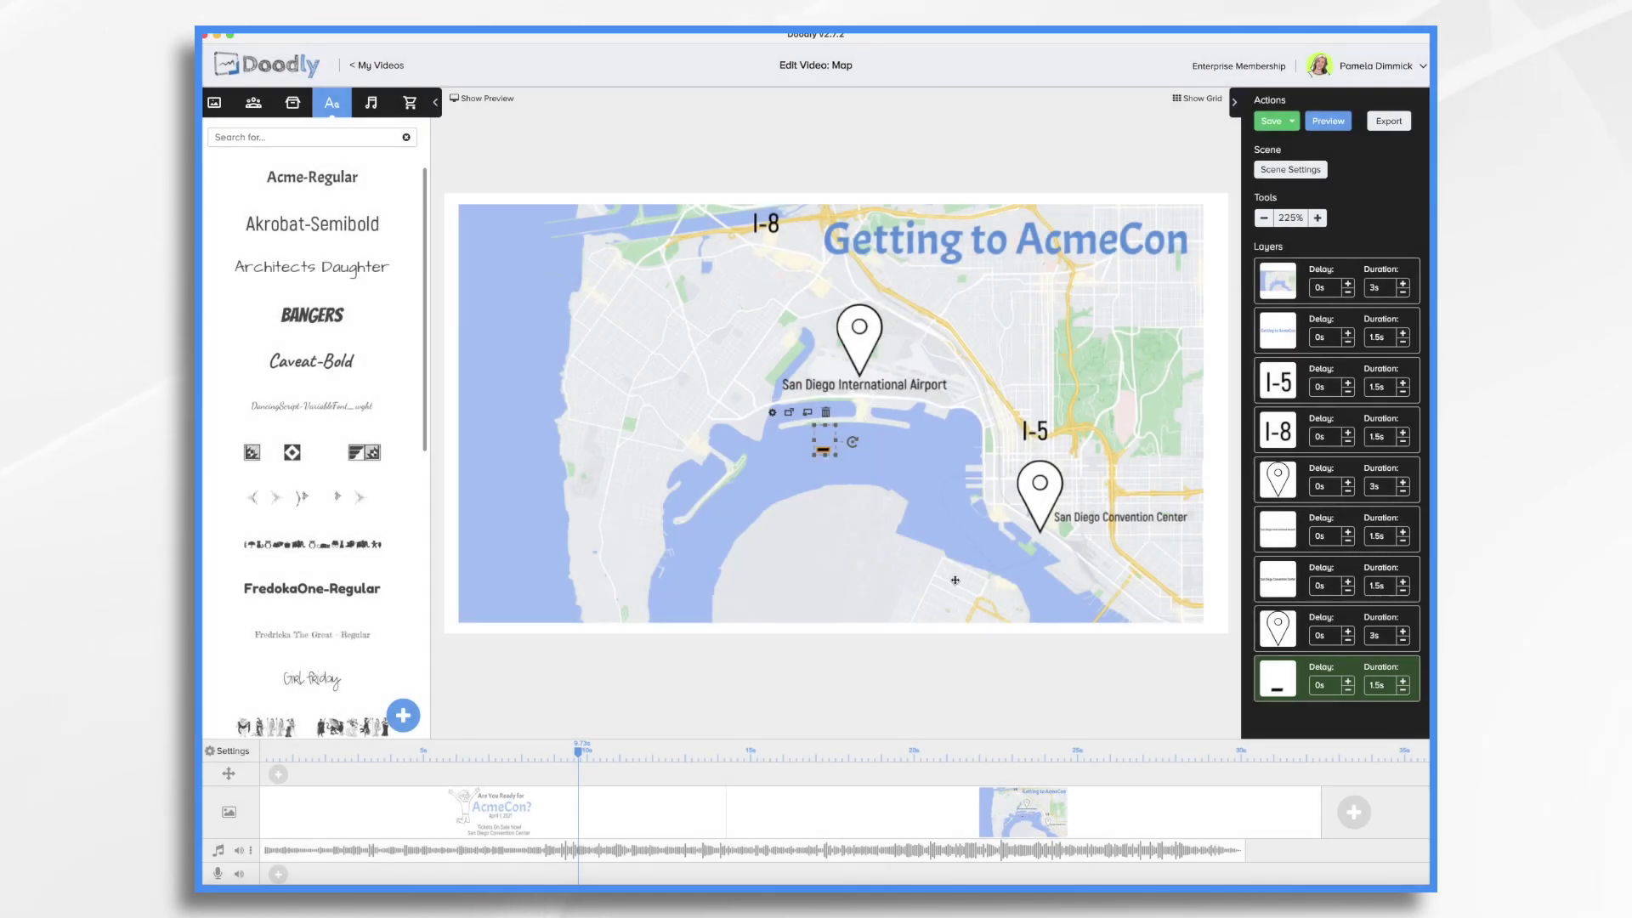
# Change the colour of the underscore text to red in its asset settings and apply it
pyautogui.click(775, 413)
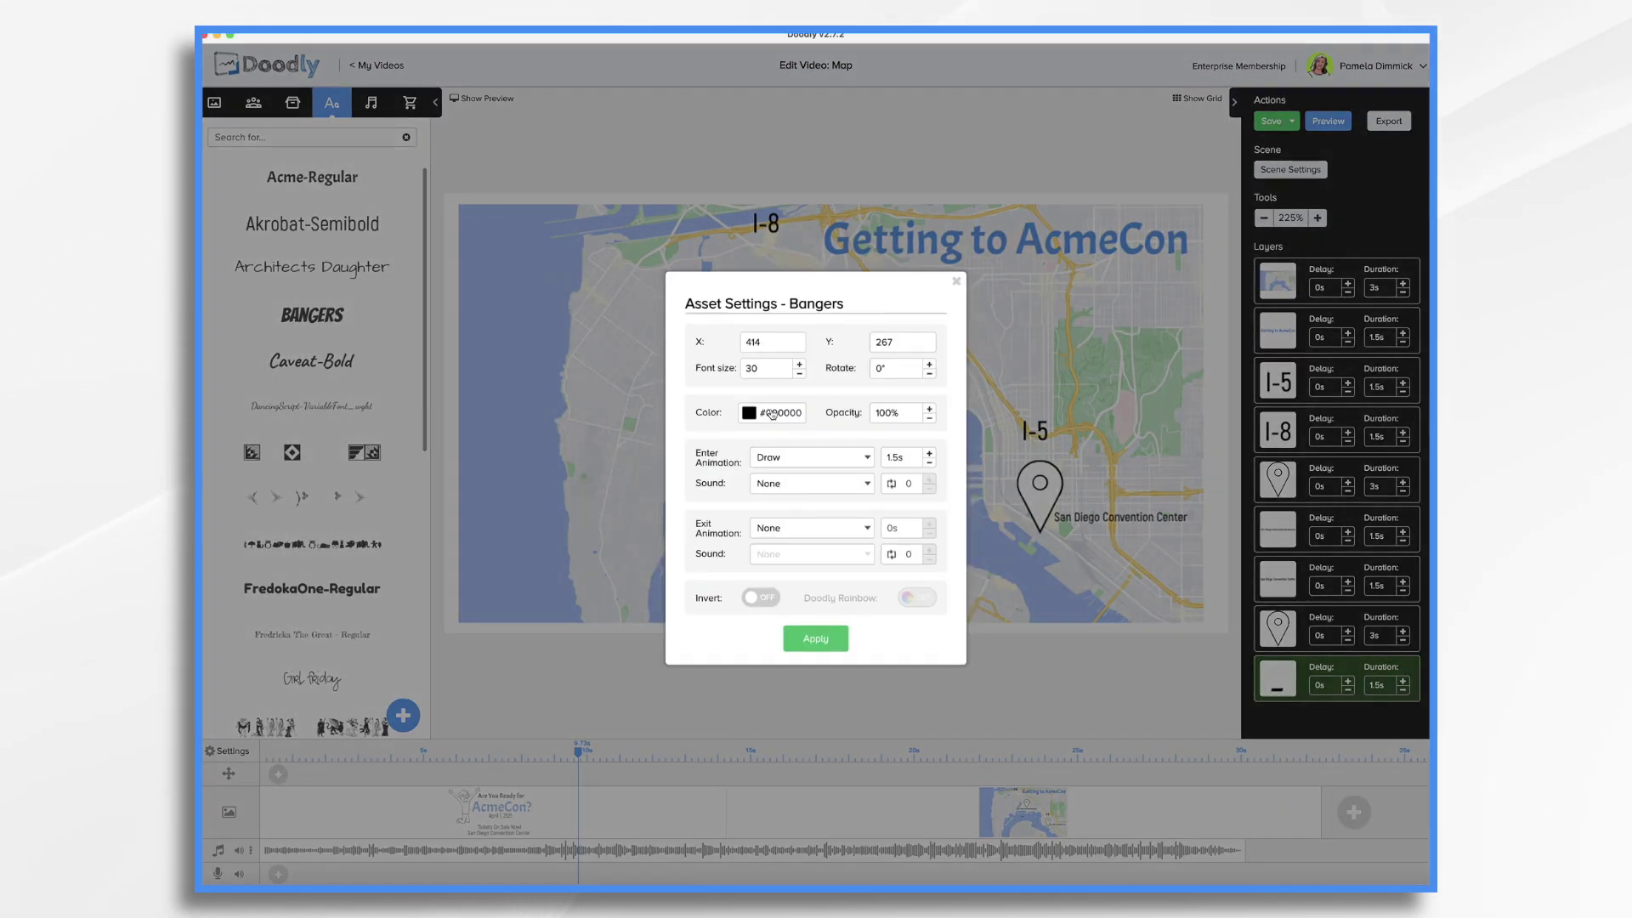
pyautogui.click(749, 412)
pyautogui.click(749, 584)
pyautogui.click(810, 639)
pyautogui.click(811, 639)
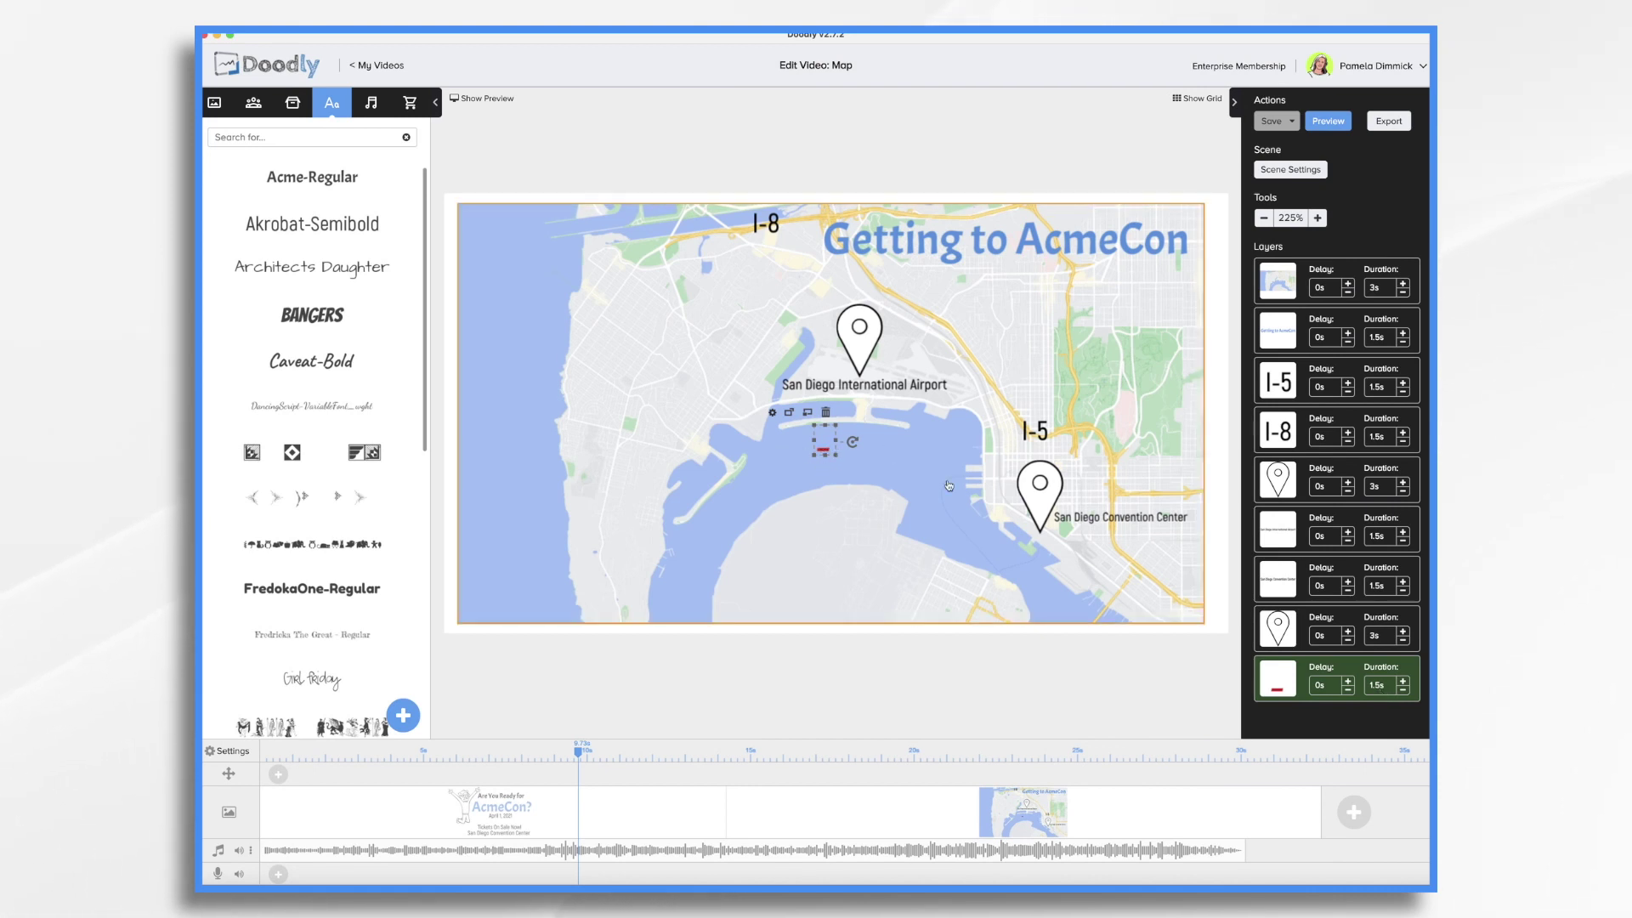
# Set the red dash layer's duration to 0.5s
pyautogui.click(1403, 691)
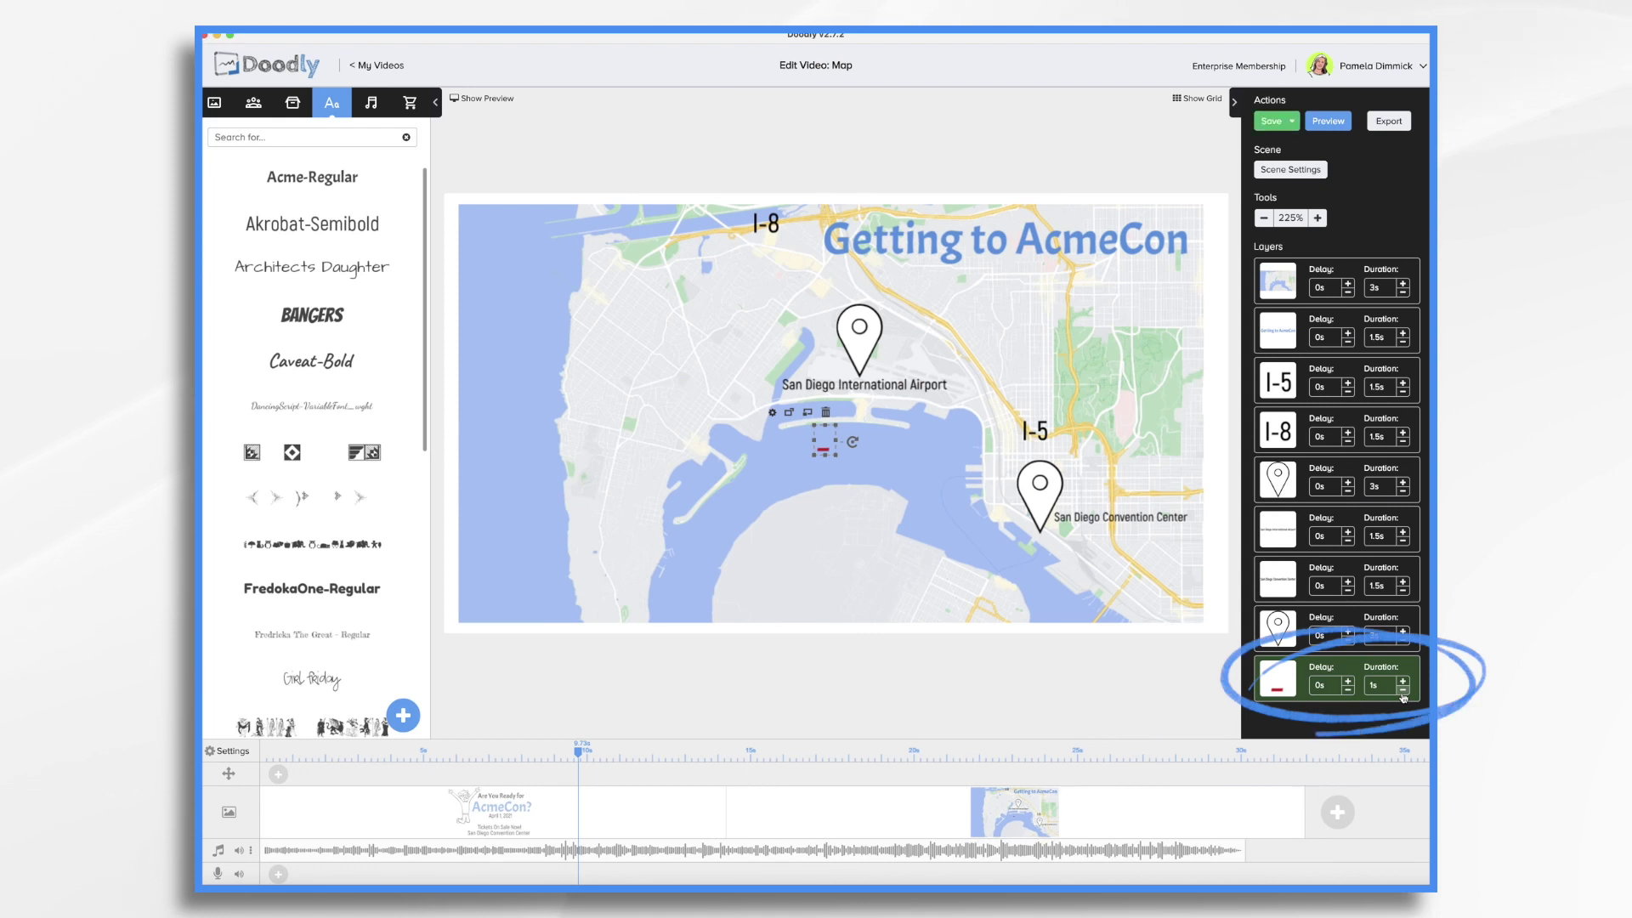
pyautogui.click(1402, 691)
pyautogui.click(1403, 692)
pyautogui.click(1405, 681)
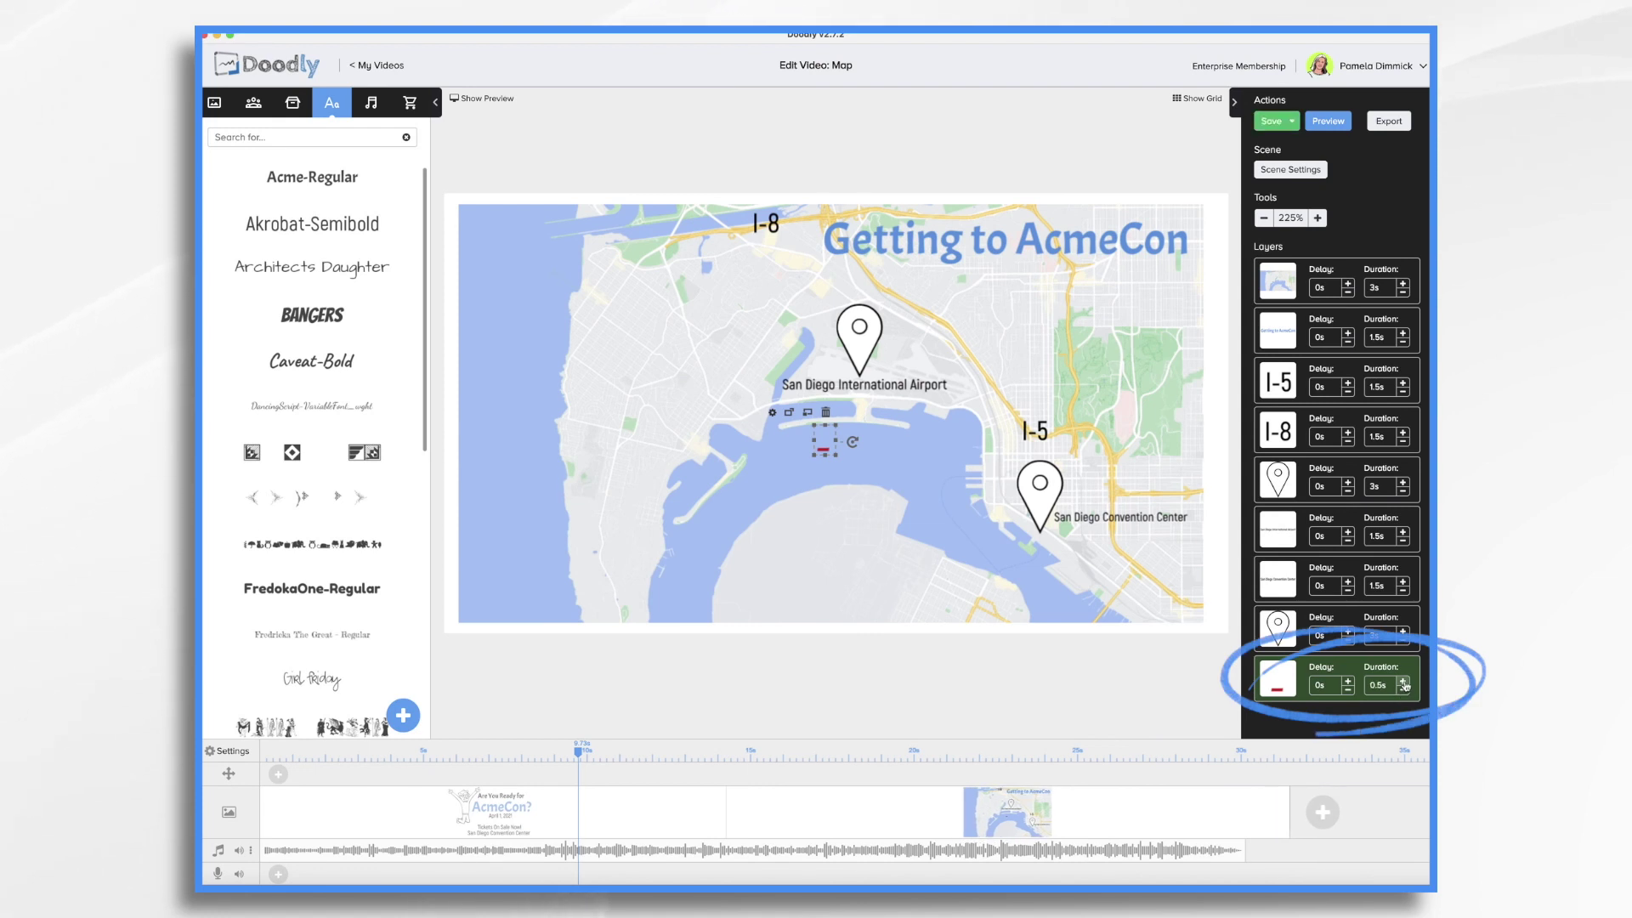
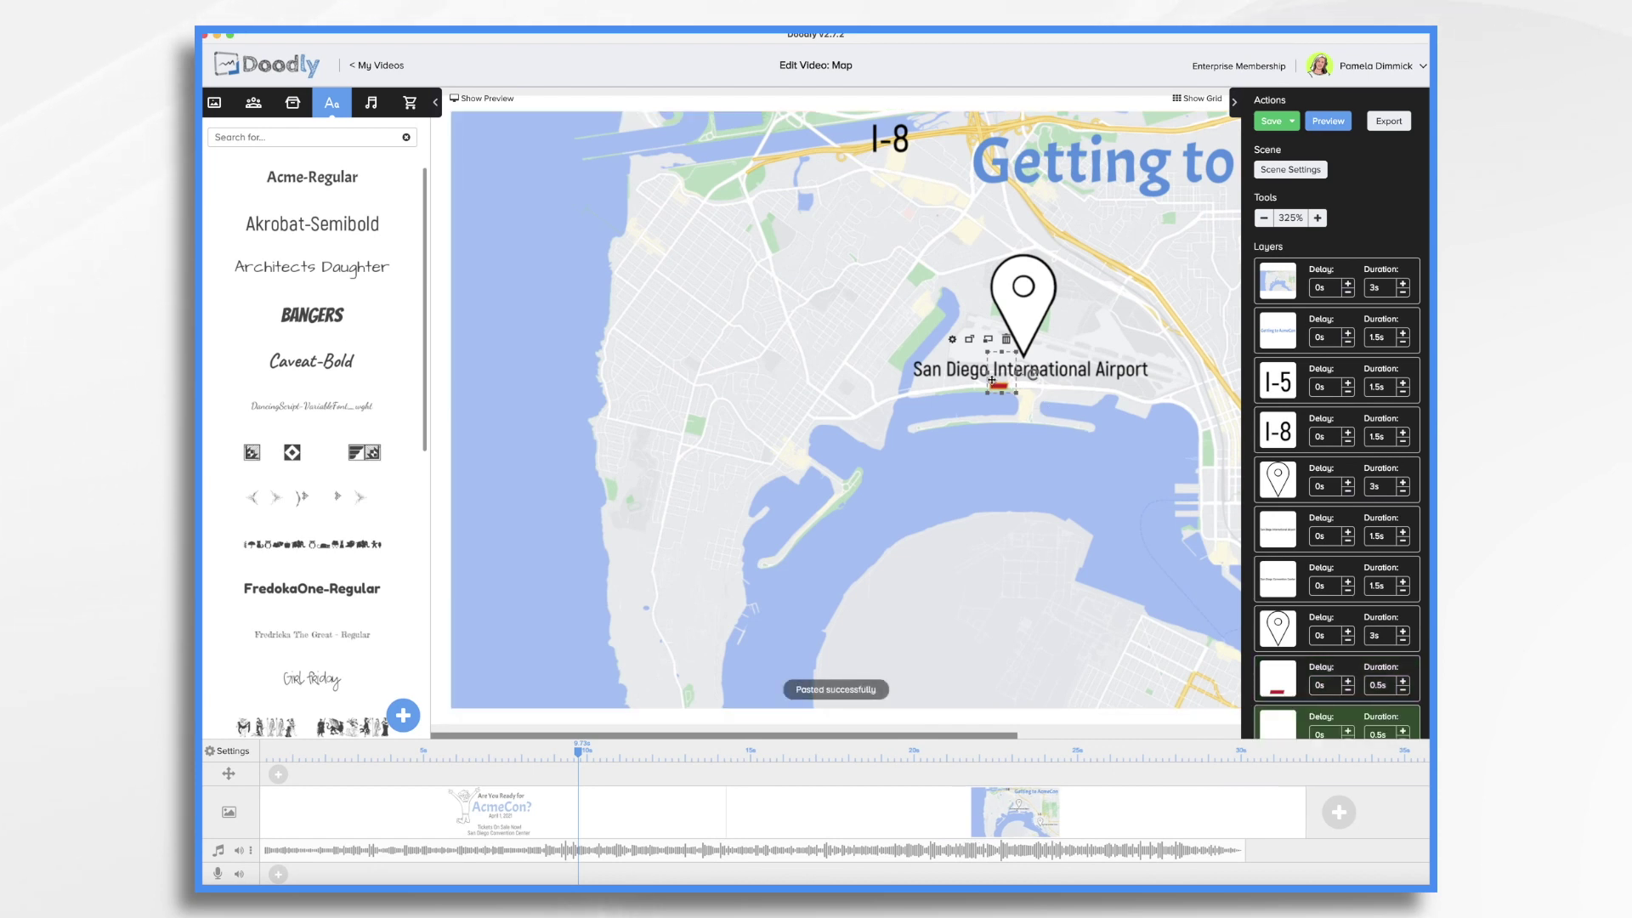
# Place the pasted red dash just right of the first one under the airport label, and set the convention center pointer's delay to 2.5s
pyautogui.moveTo(1005, 387); pyautogui.dragTo(1027, 387)
pyautogui.click(1348, 630)
pyautogui.click(1348, 630)
pyautogui.click(1348, 630)
pyautogui.click(1348, 631)
pyautogui.click(1348, 630)
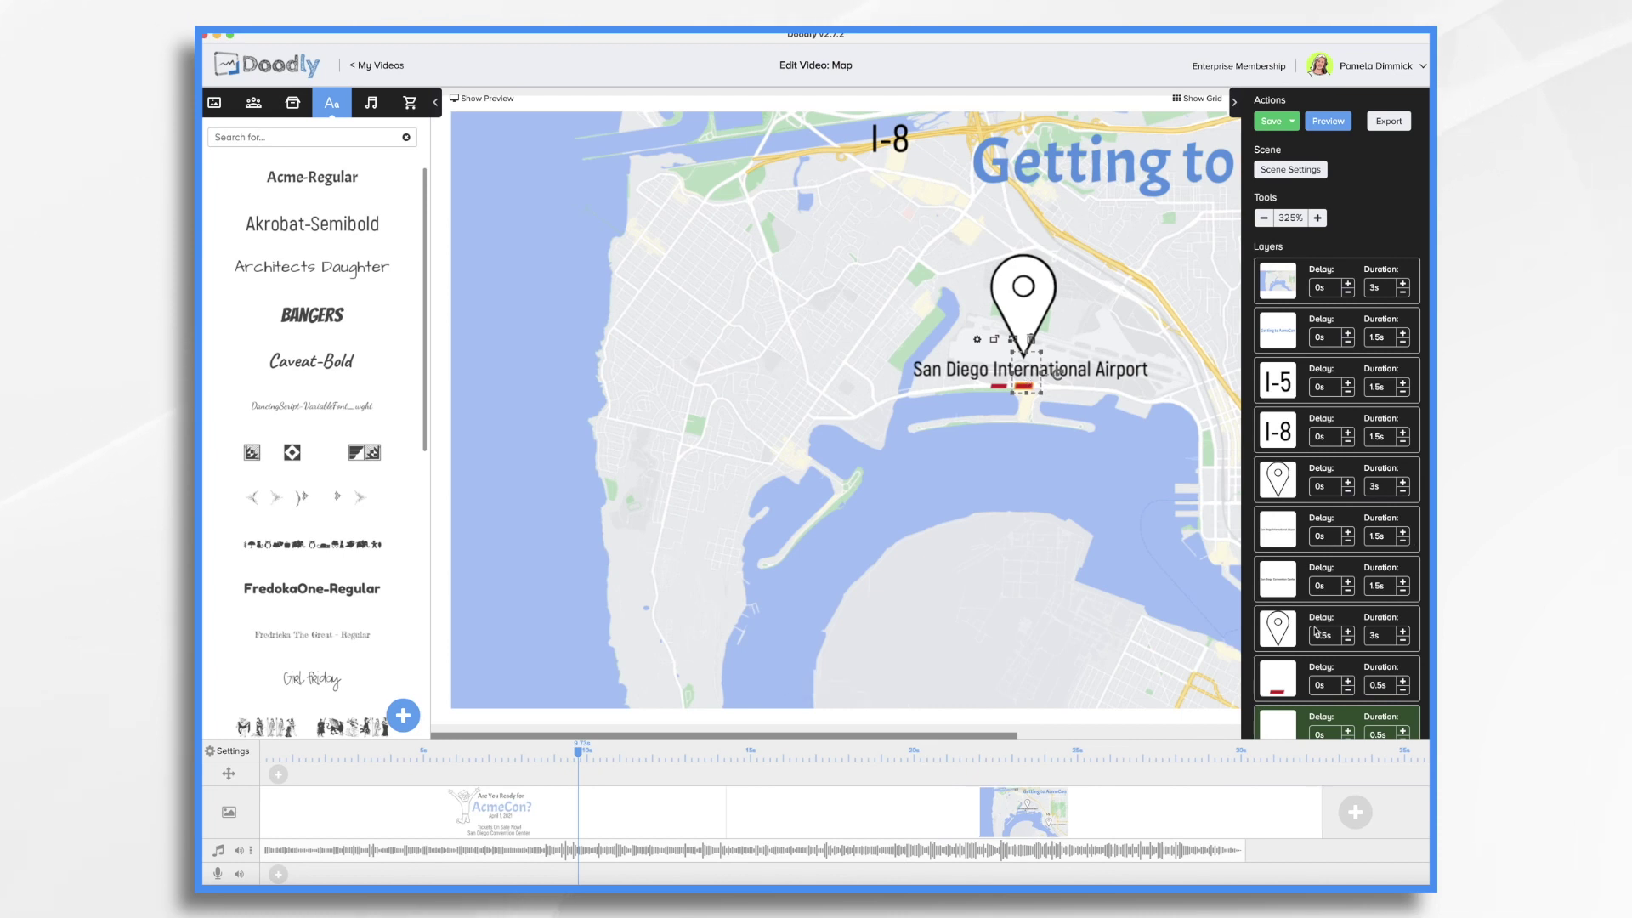
# Paste three more red dashes and line them up evenly after the first two in a straight row under the airport label
pyautogui.scroll(-1, 1334, 595)
pyautogui.click(1281, 663)
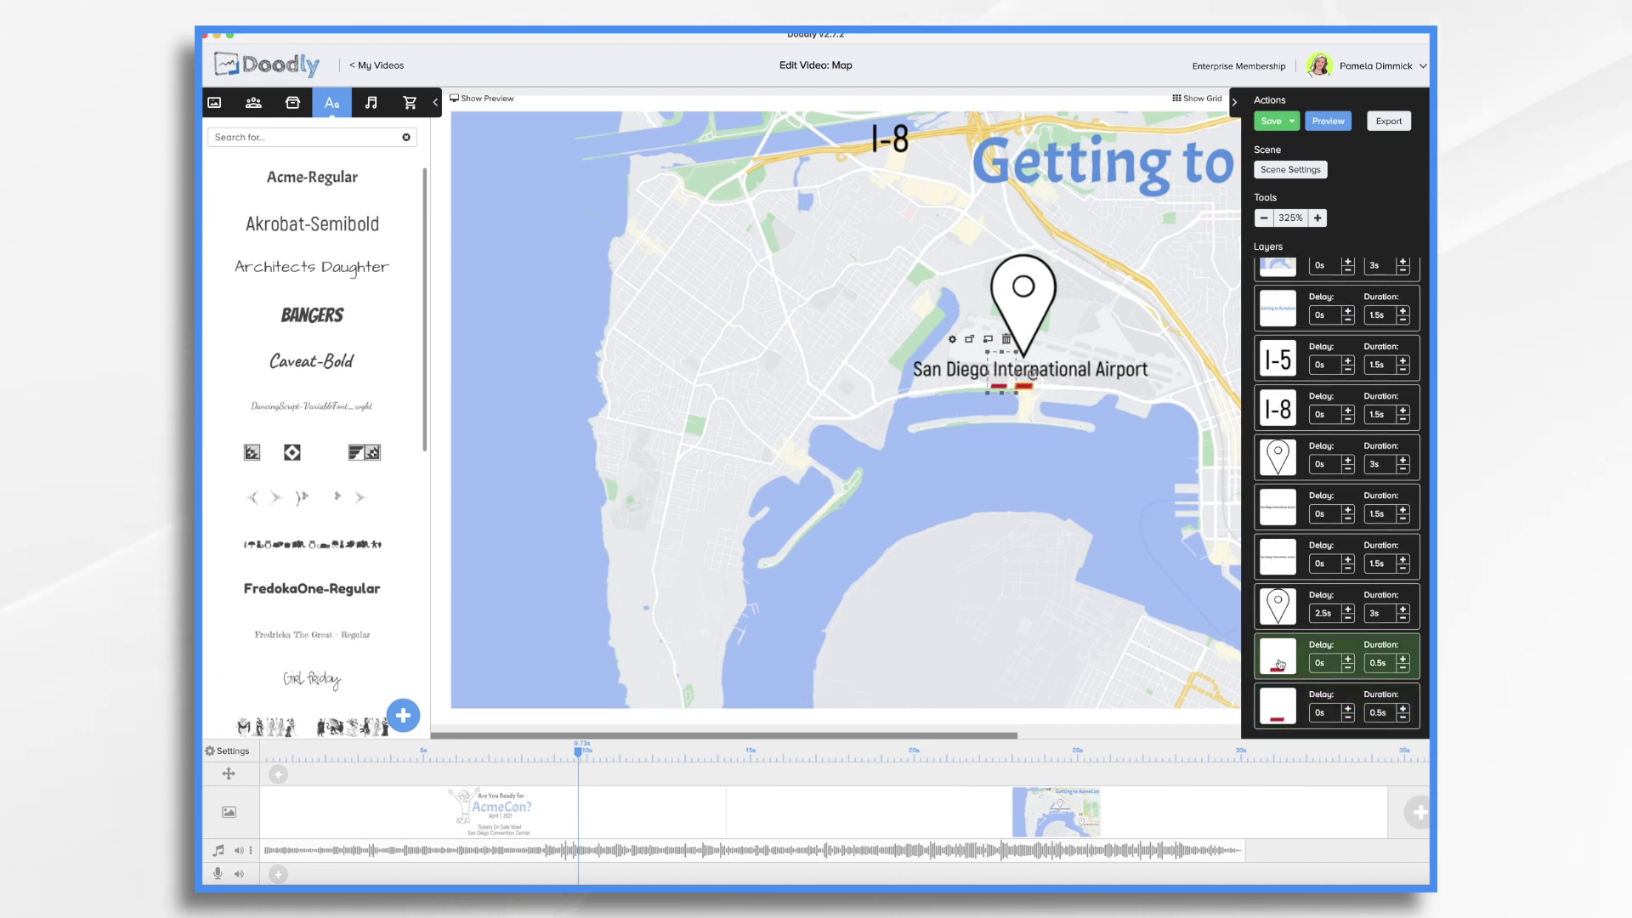
pyautogui.click(1284, 712)
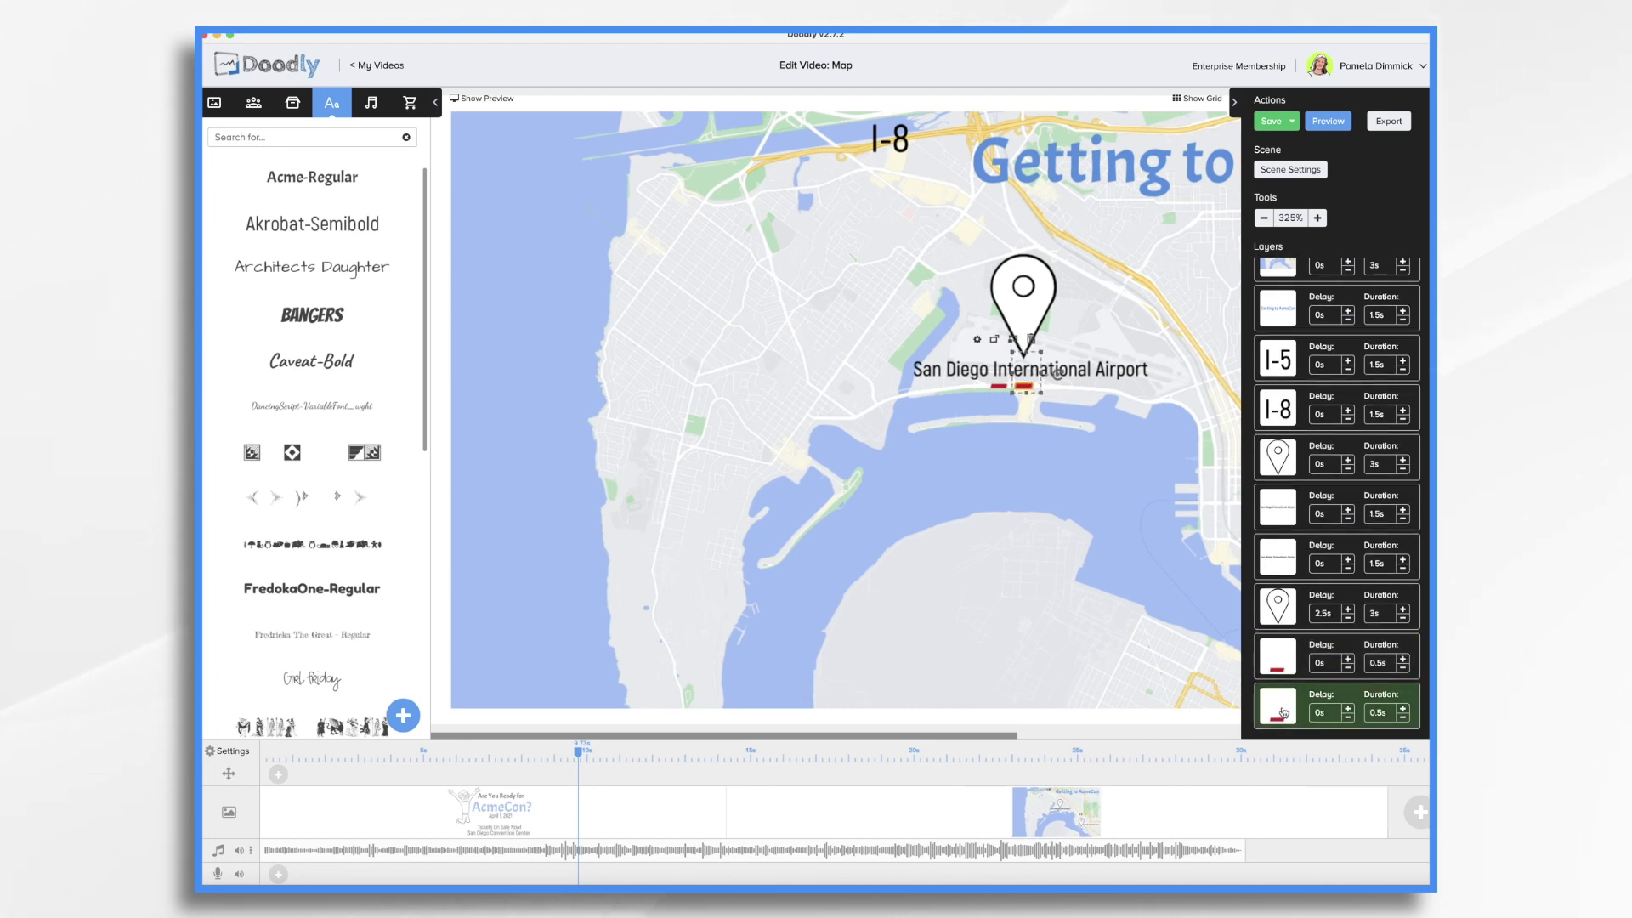
pyautogui.press('super+v')
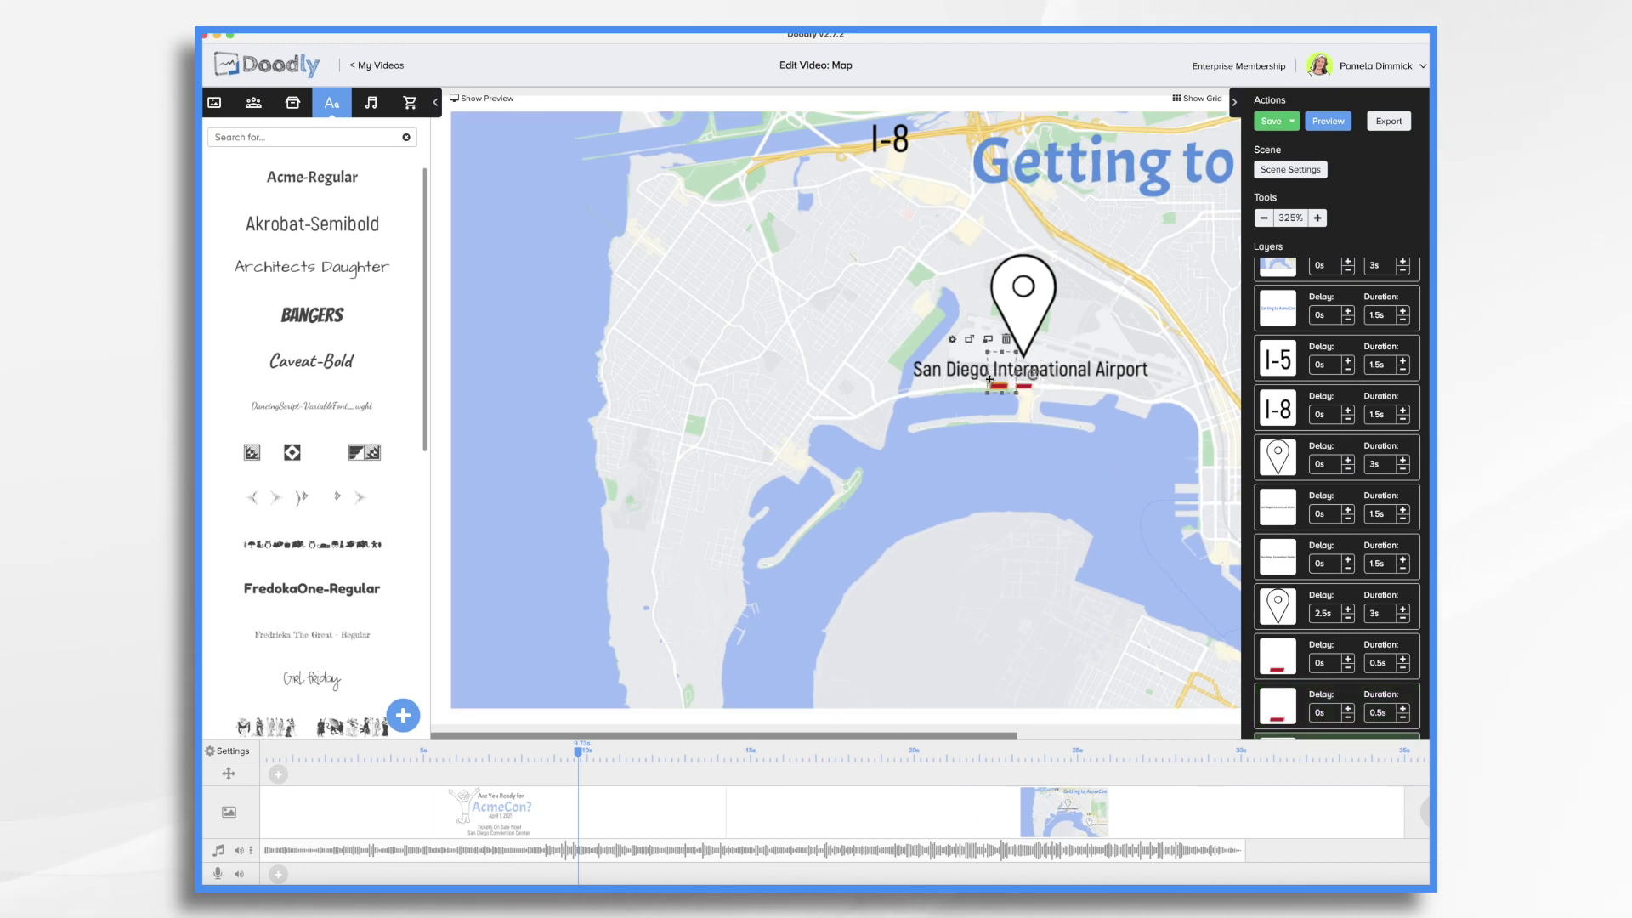
pyautogui.moveTo(999, 385); pyautogui.dragTo(1048, 384)
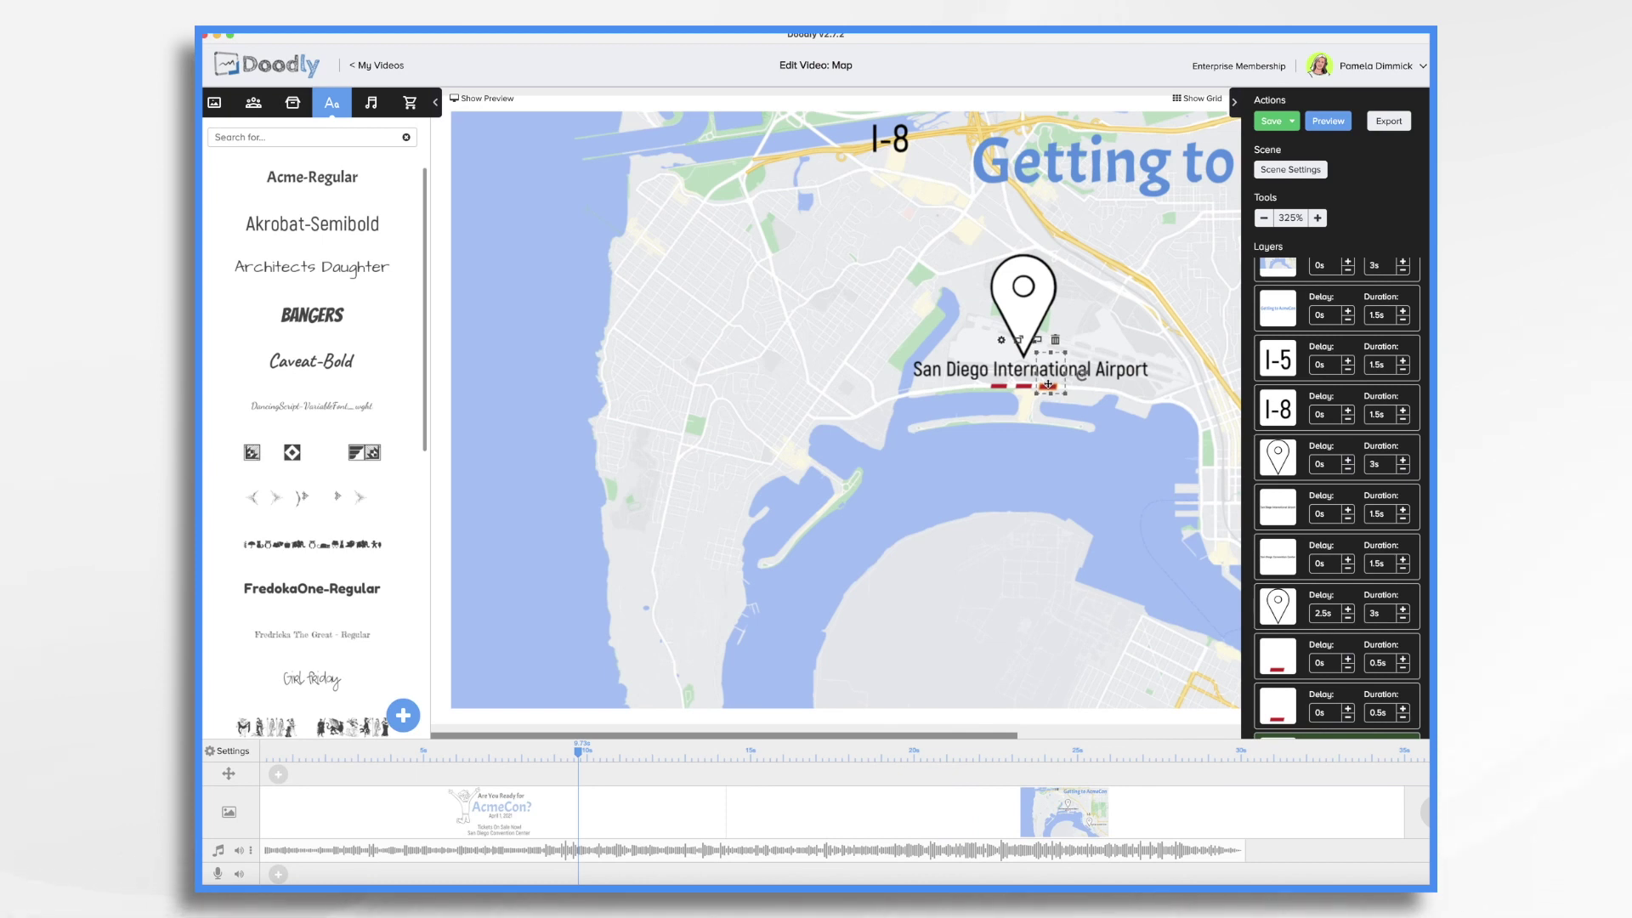
pyautogui.press('super+v')
pyautogui.moveTo(998, 384); pyautogui.dragTo(1071, 385)
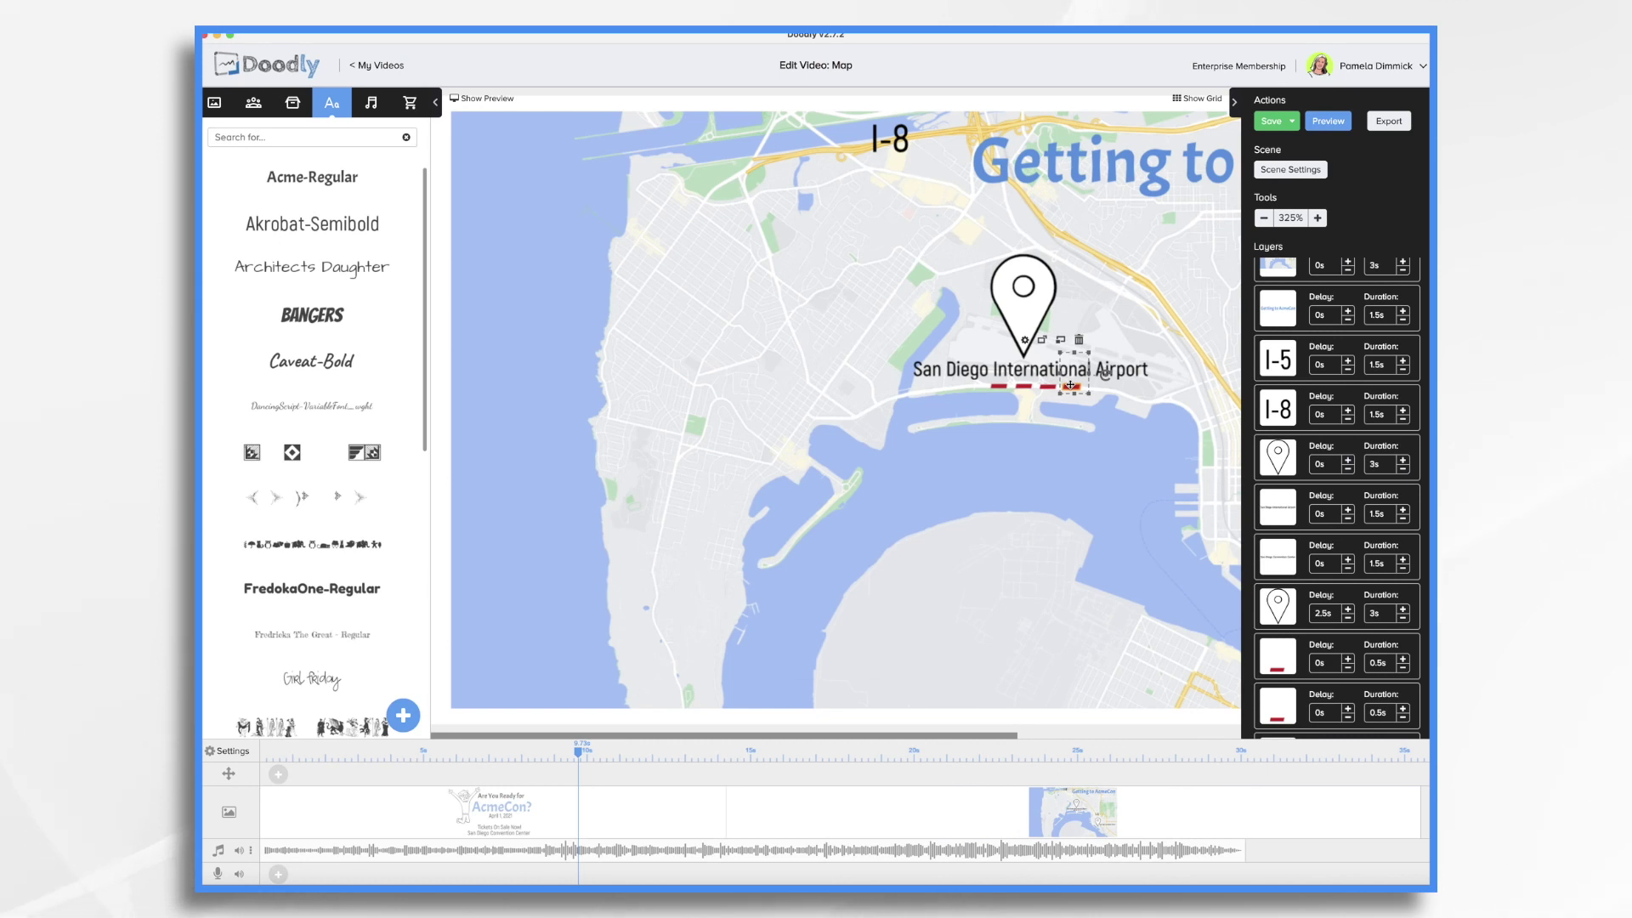
pyautogui.press('super+v')
pyautogui.moveTo(989, 377); pyautogui.dragTo(1099, 387)
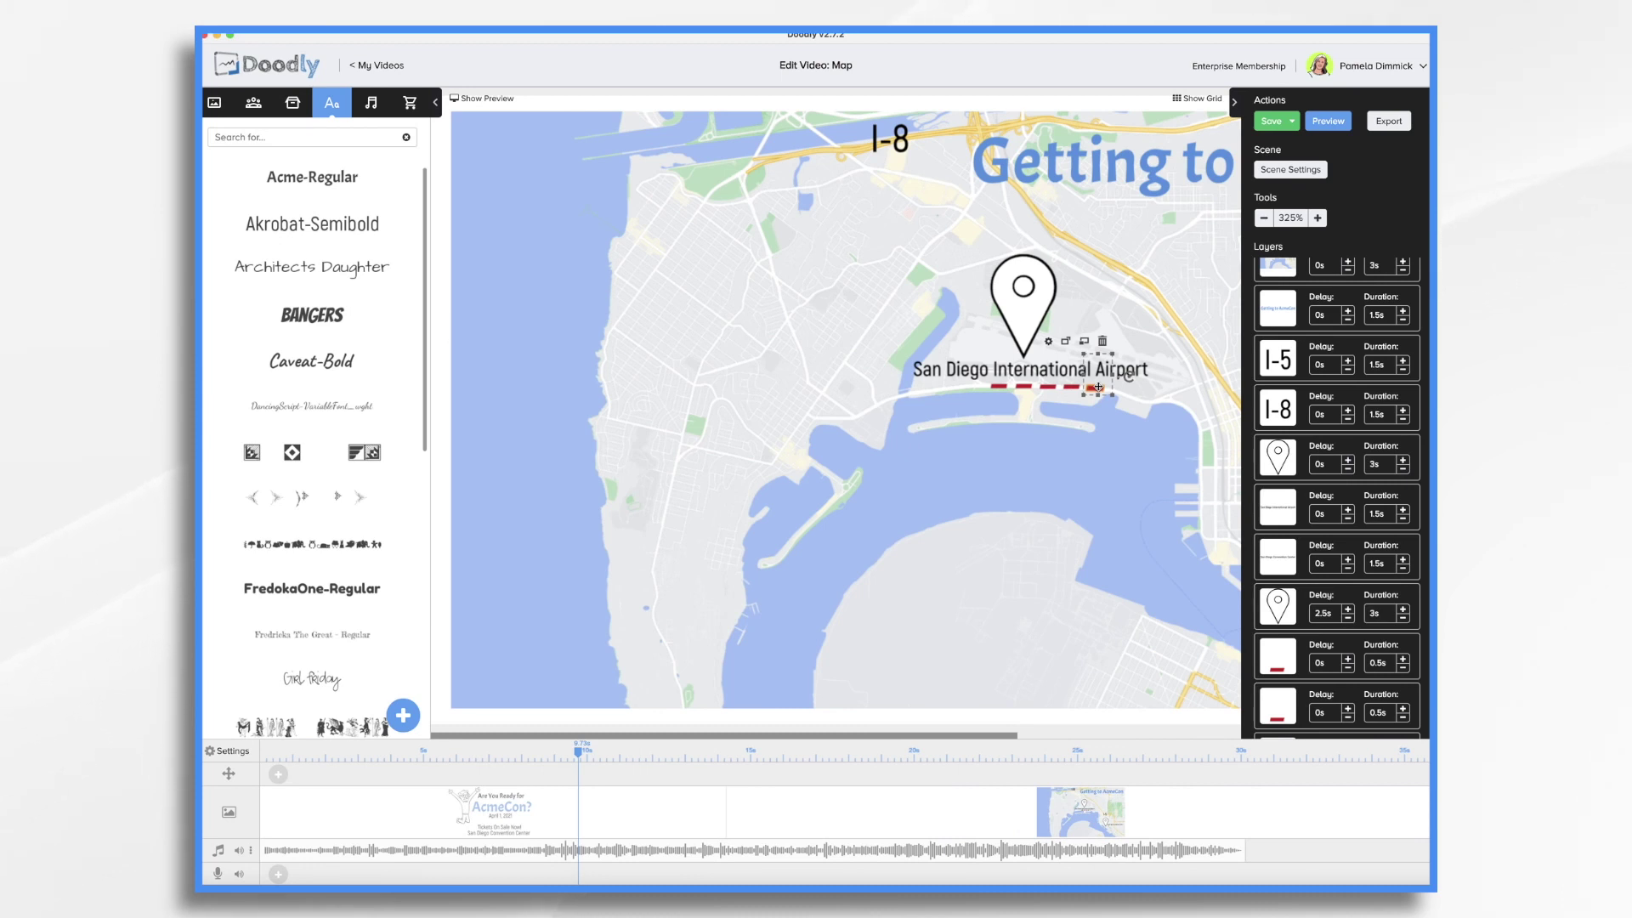
# Paste three further red dashes at the row's right end, angling them so the dashed route curves down along the shoreline road
pyautogui.press('super+v')
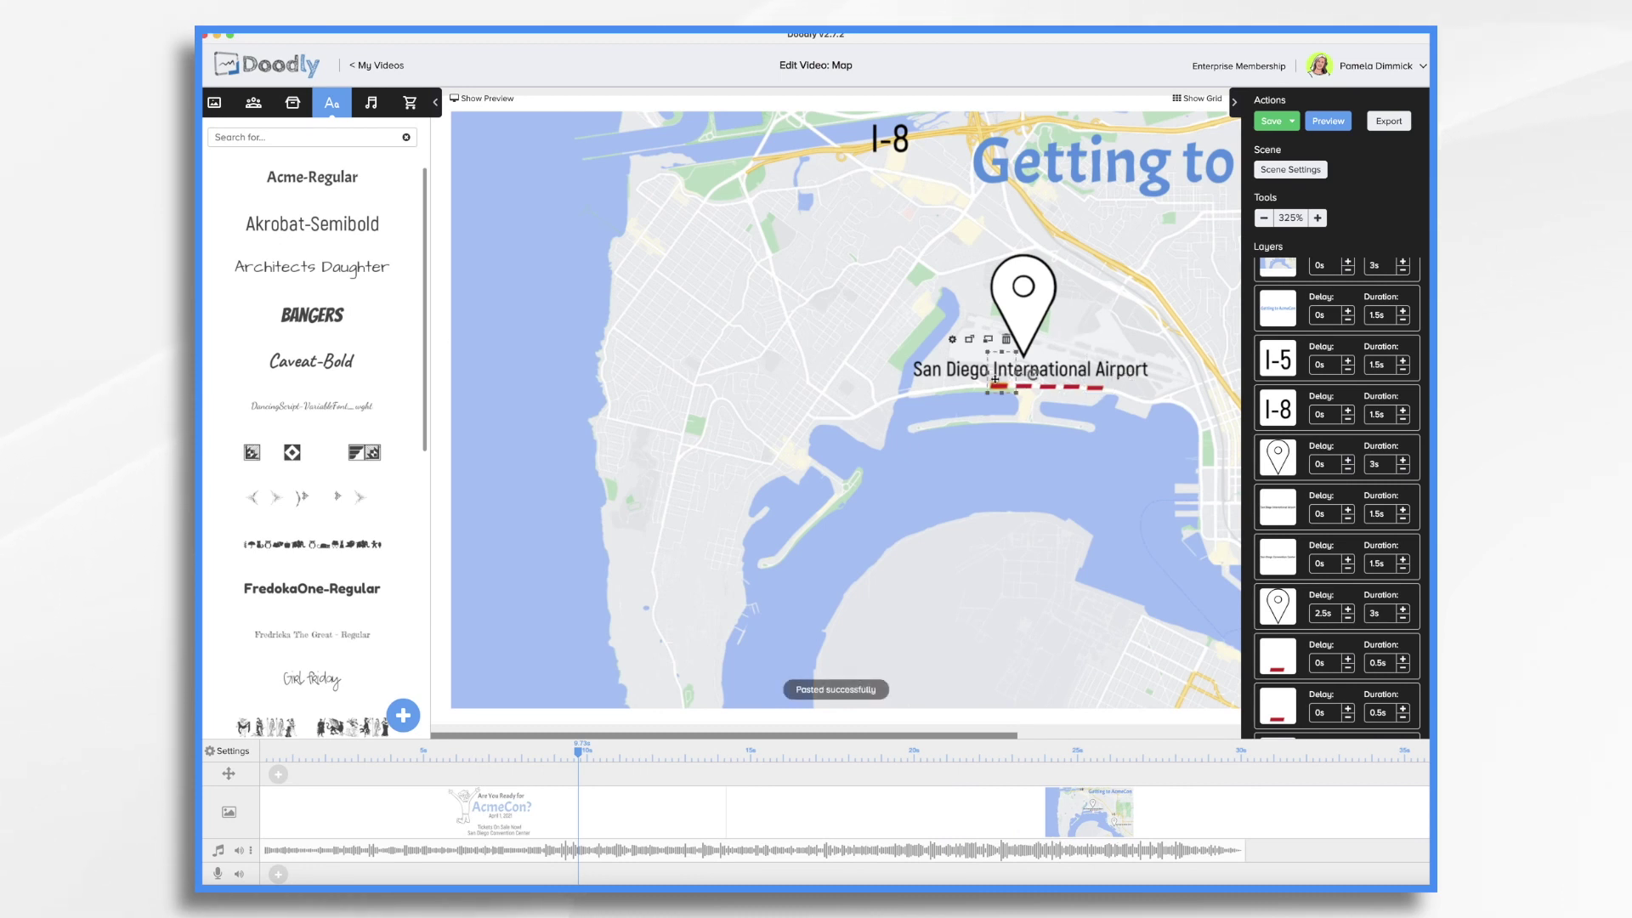
pyautogui.moveTo(995, 382); pyautogui.dragTo(1152, 386)
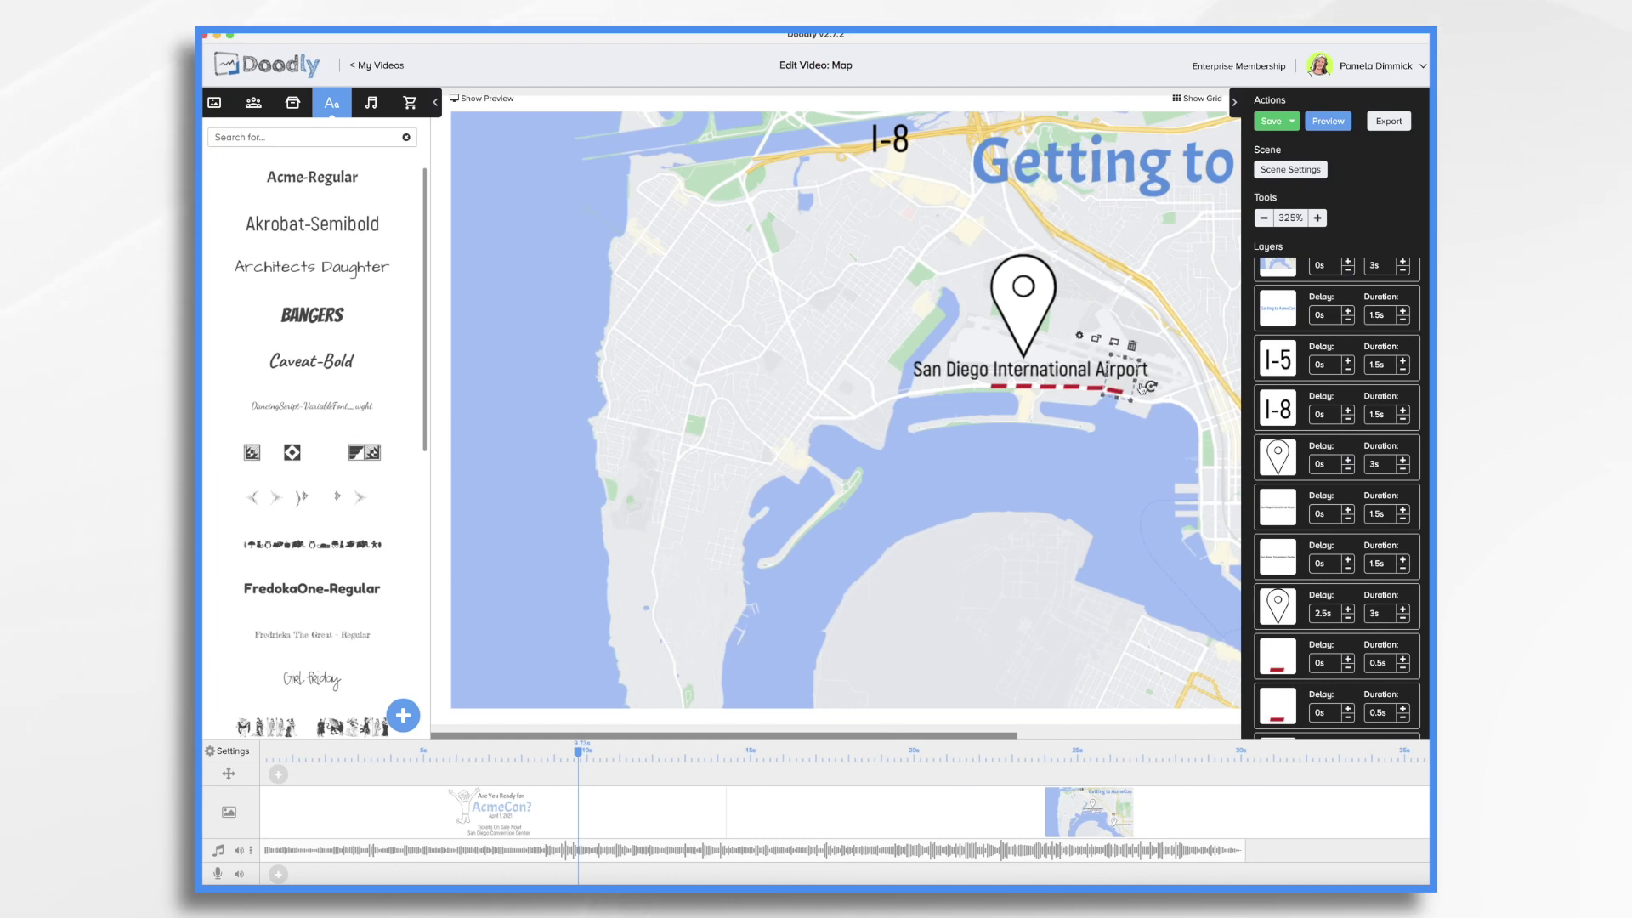
pyautogui.hotkey('ctrl', 'v')
pyautogui.moveTo(1107, 378); pyautogui.dragTo(1173, 396)
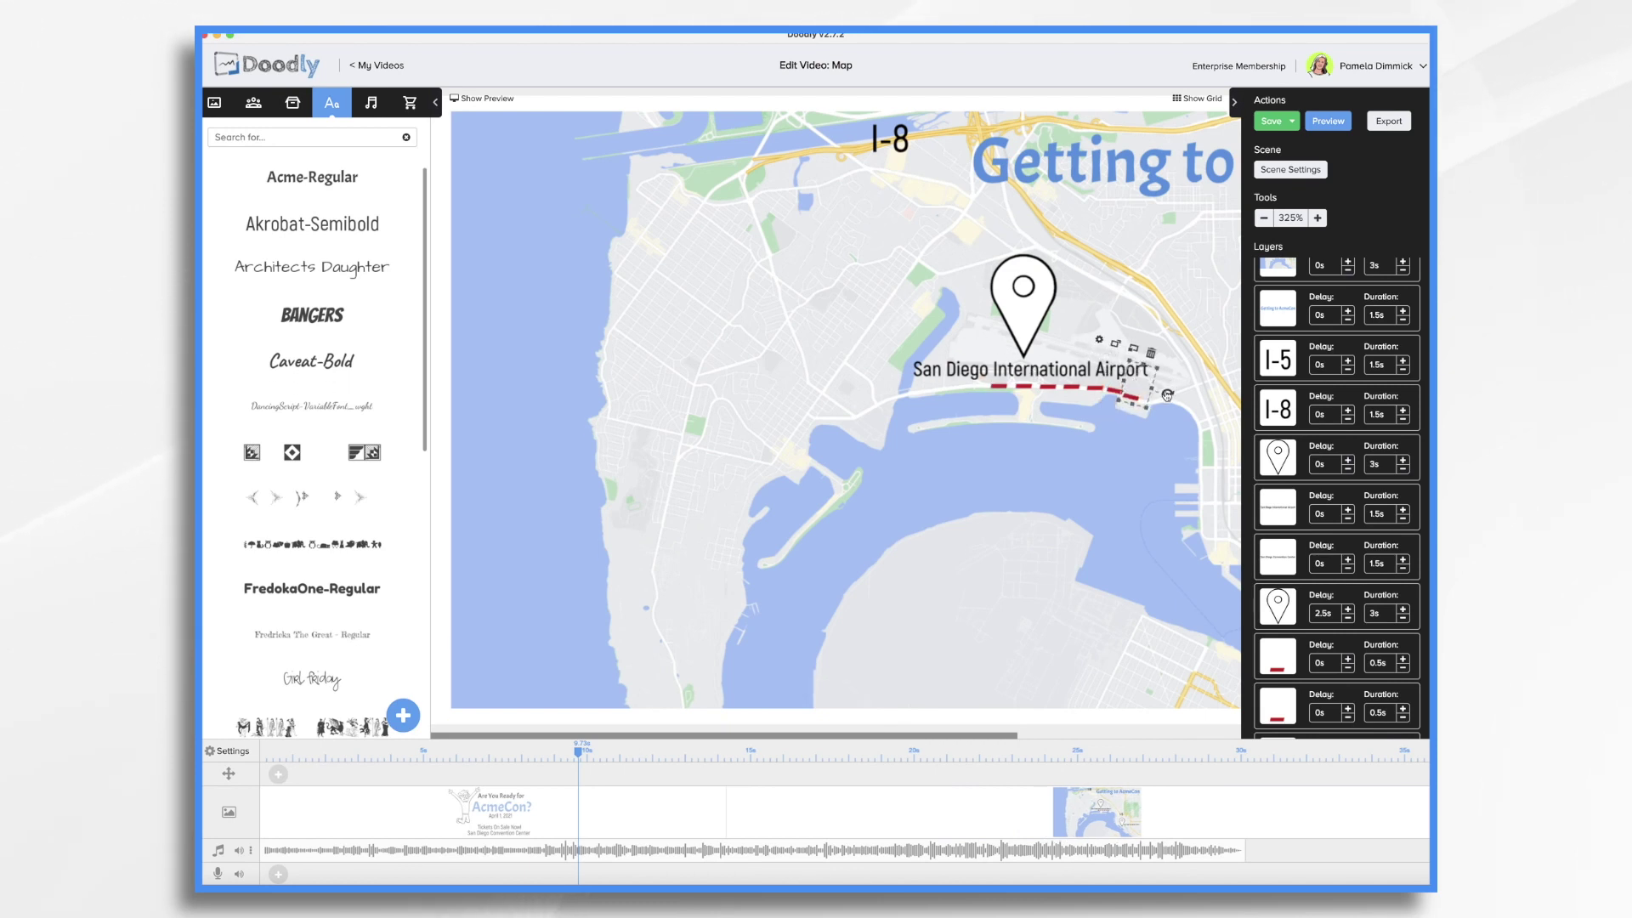
pyautogui.hotkey('ctrl', 'v')
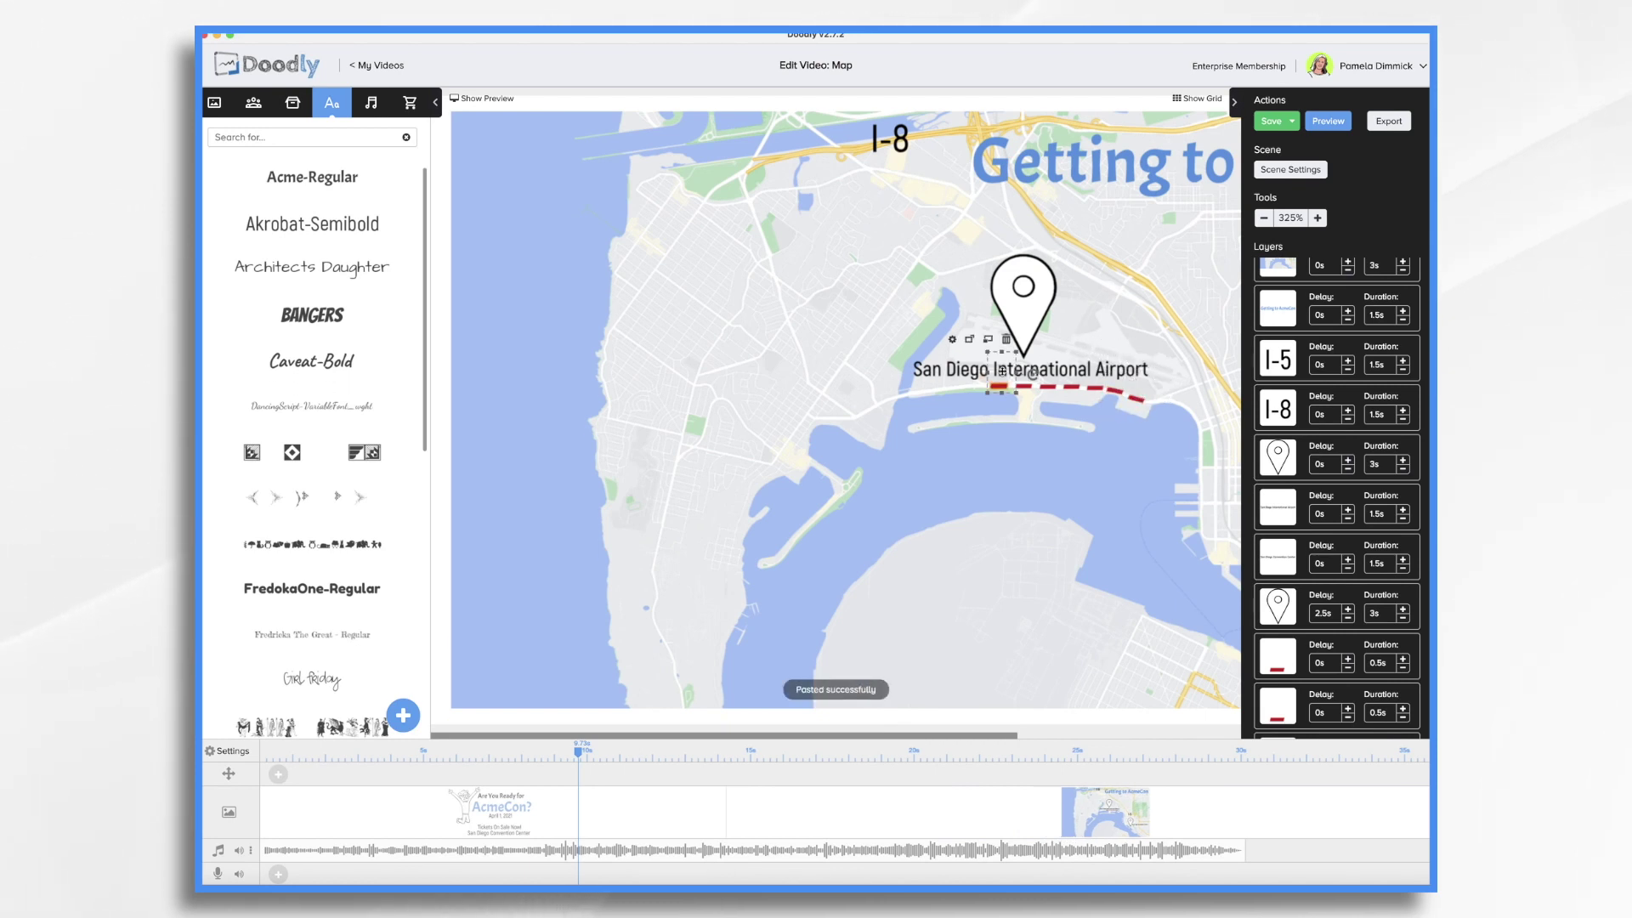
pyautogui.moveTo(1139, 394); pyautogui.dragTo(1157, 394)
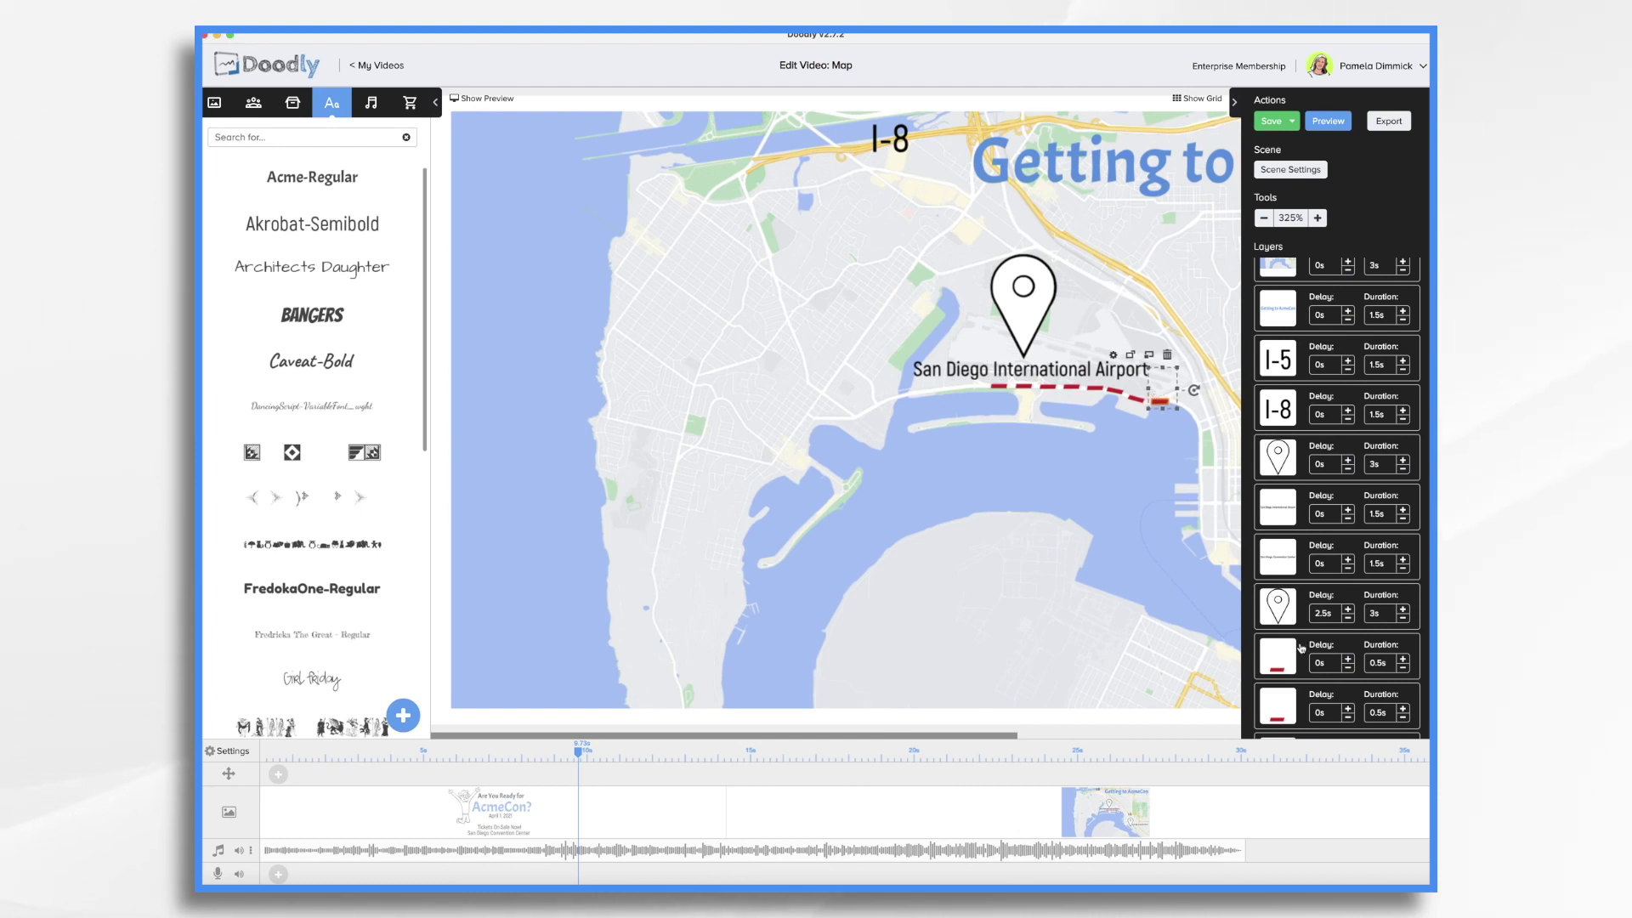
# Go through the red dash layers one by one to check that their order follows the route from the airport
pyautogui.scroll(-5, 1301, 648)
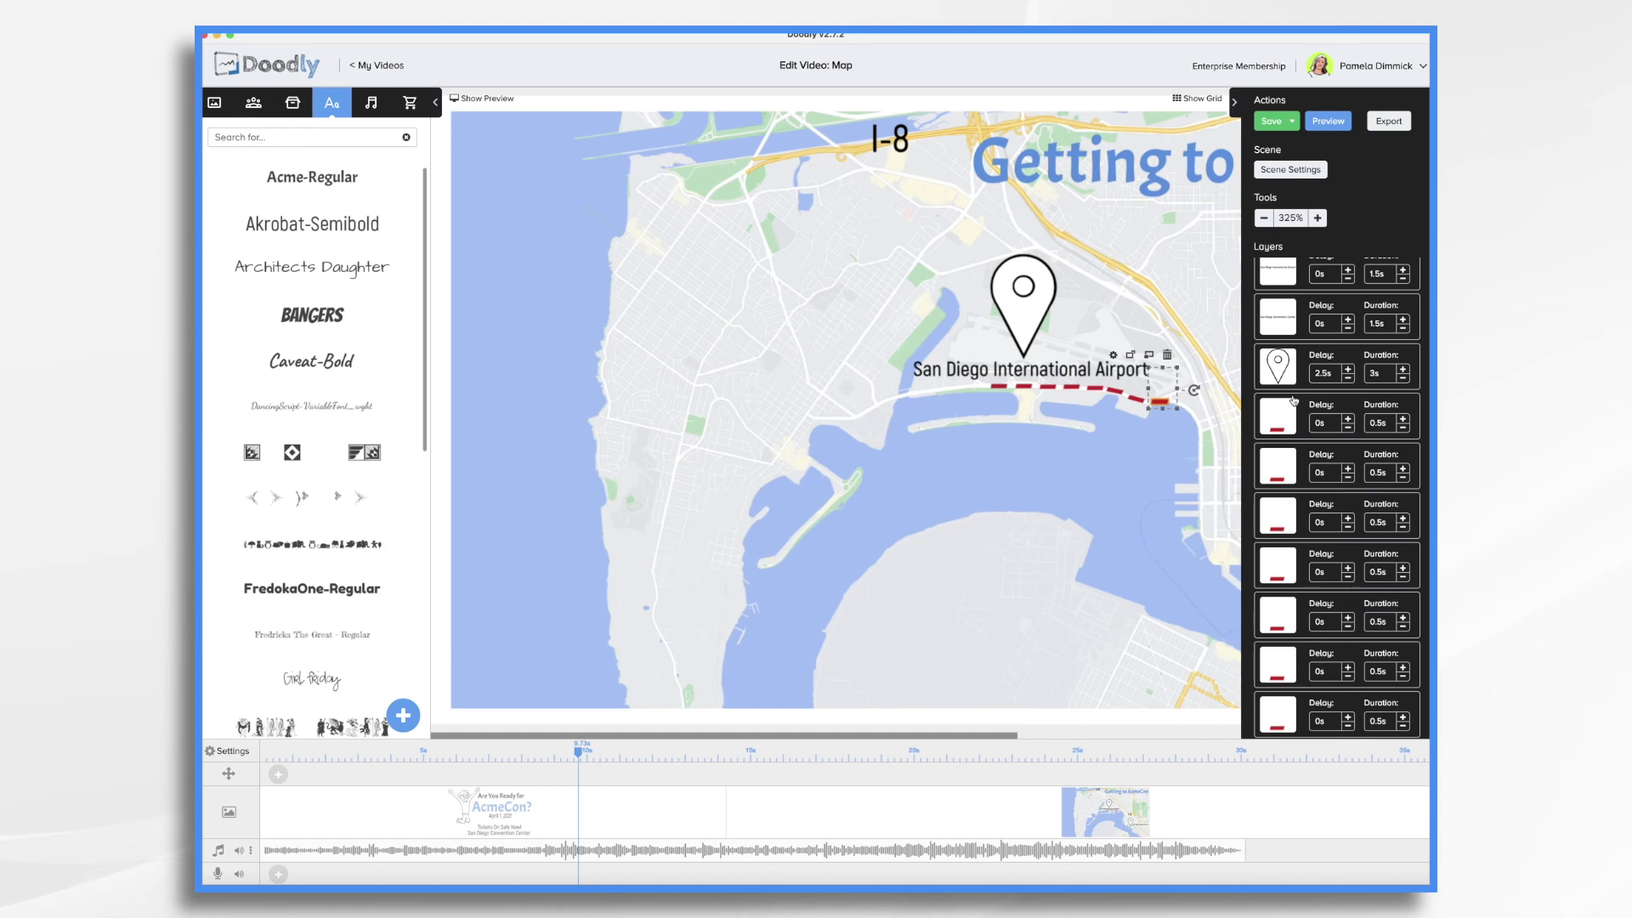
pyautogui.click(1287, 416)
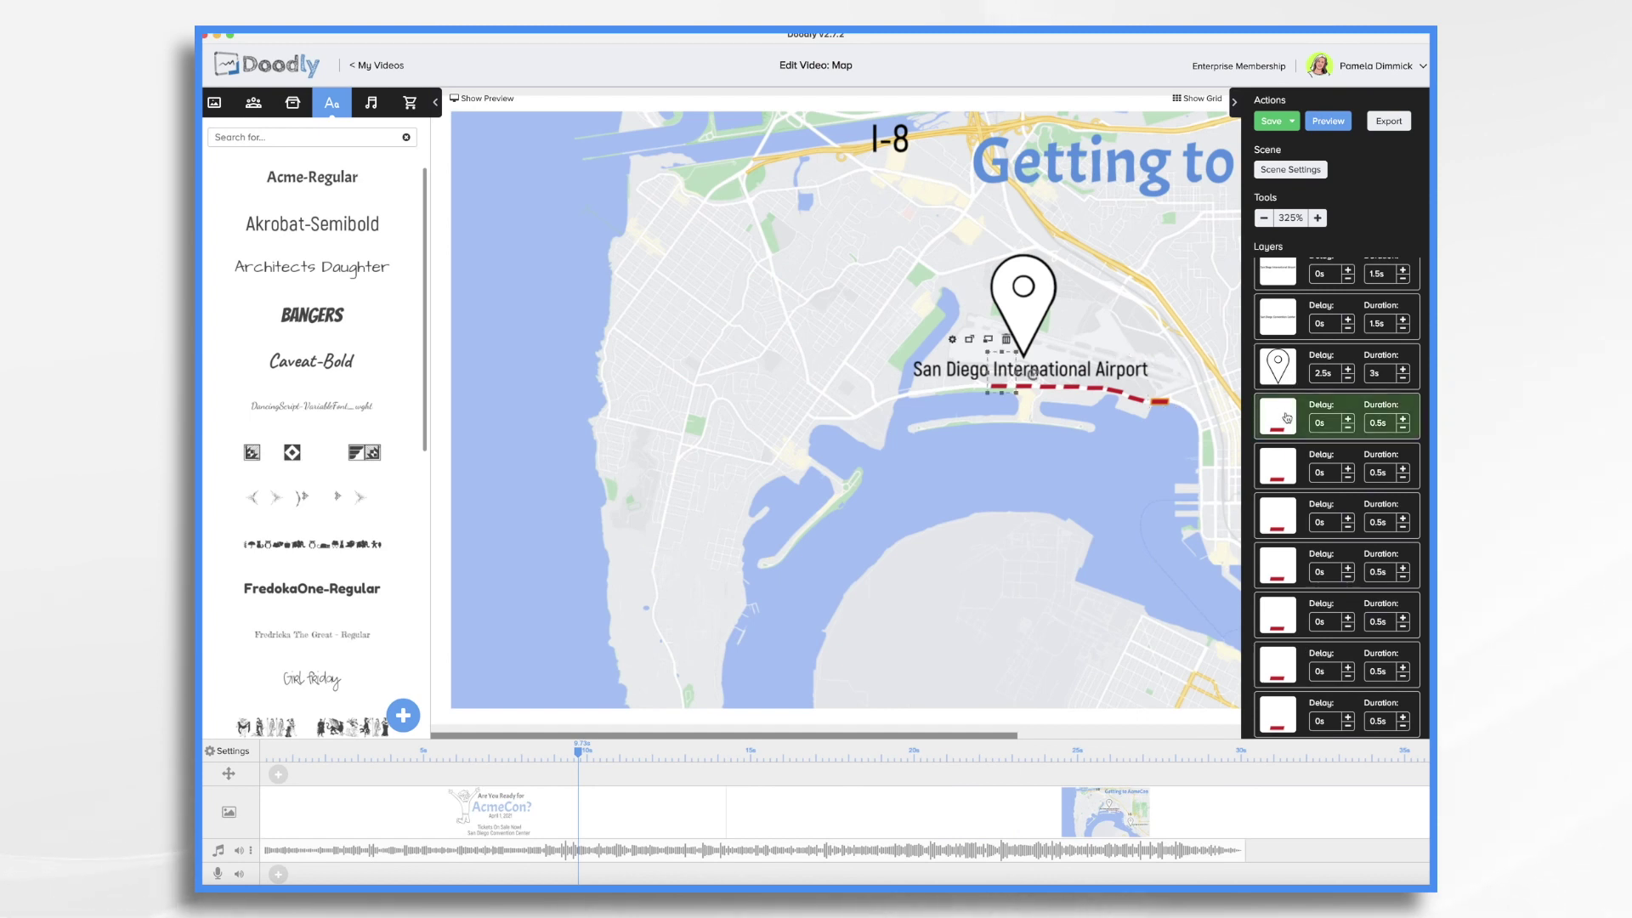
pyautogui.click(1289, 469)
pyautogui.click(1283, 517)
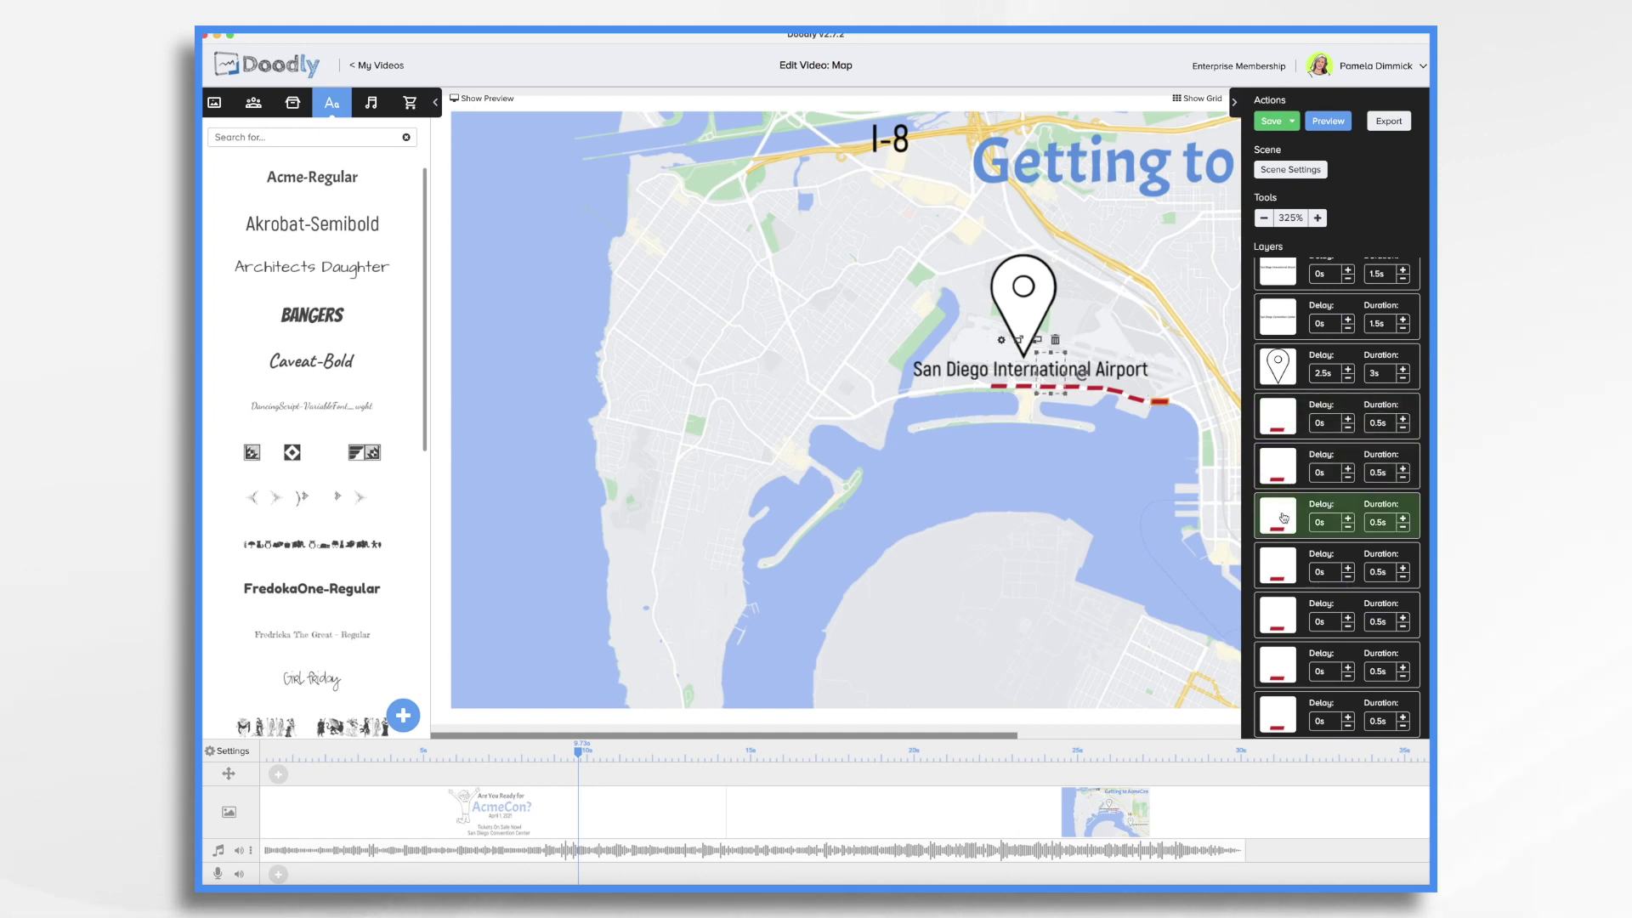
pyautogui.click(1275, 565)
pyautogui.click(1284, 616)
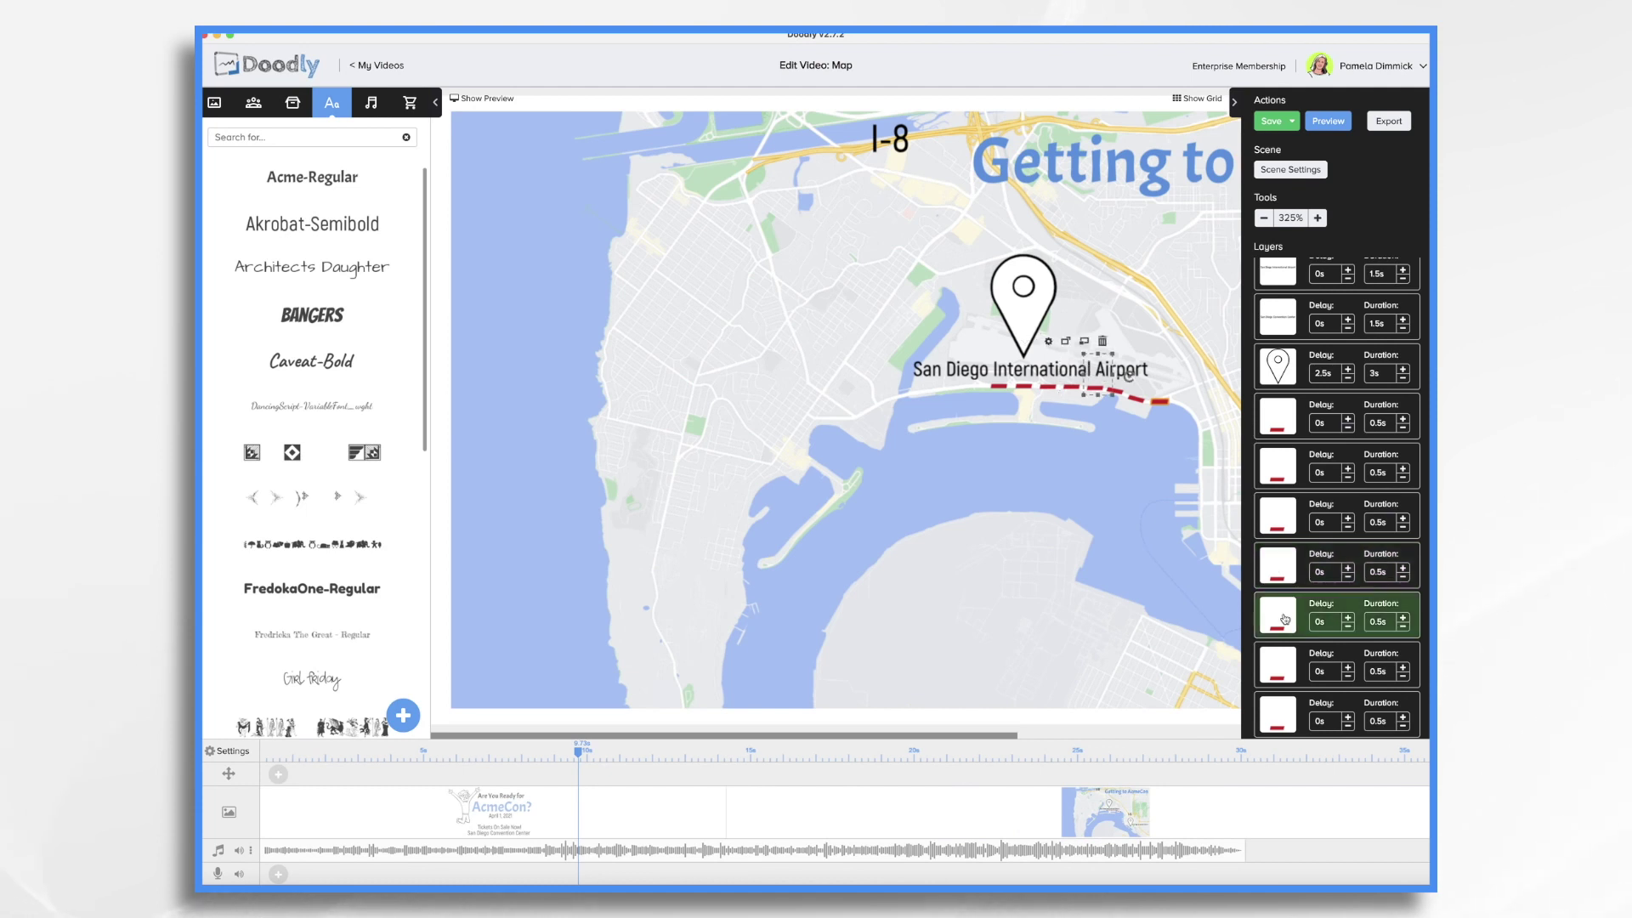
pyautogui.click(1280, 658)
pyautogui.click(1280, 712)
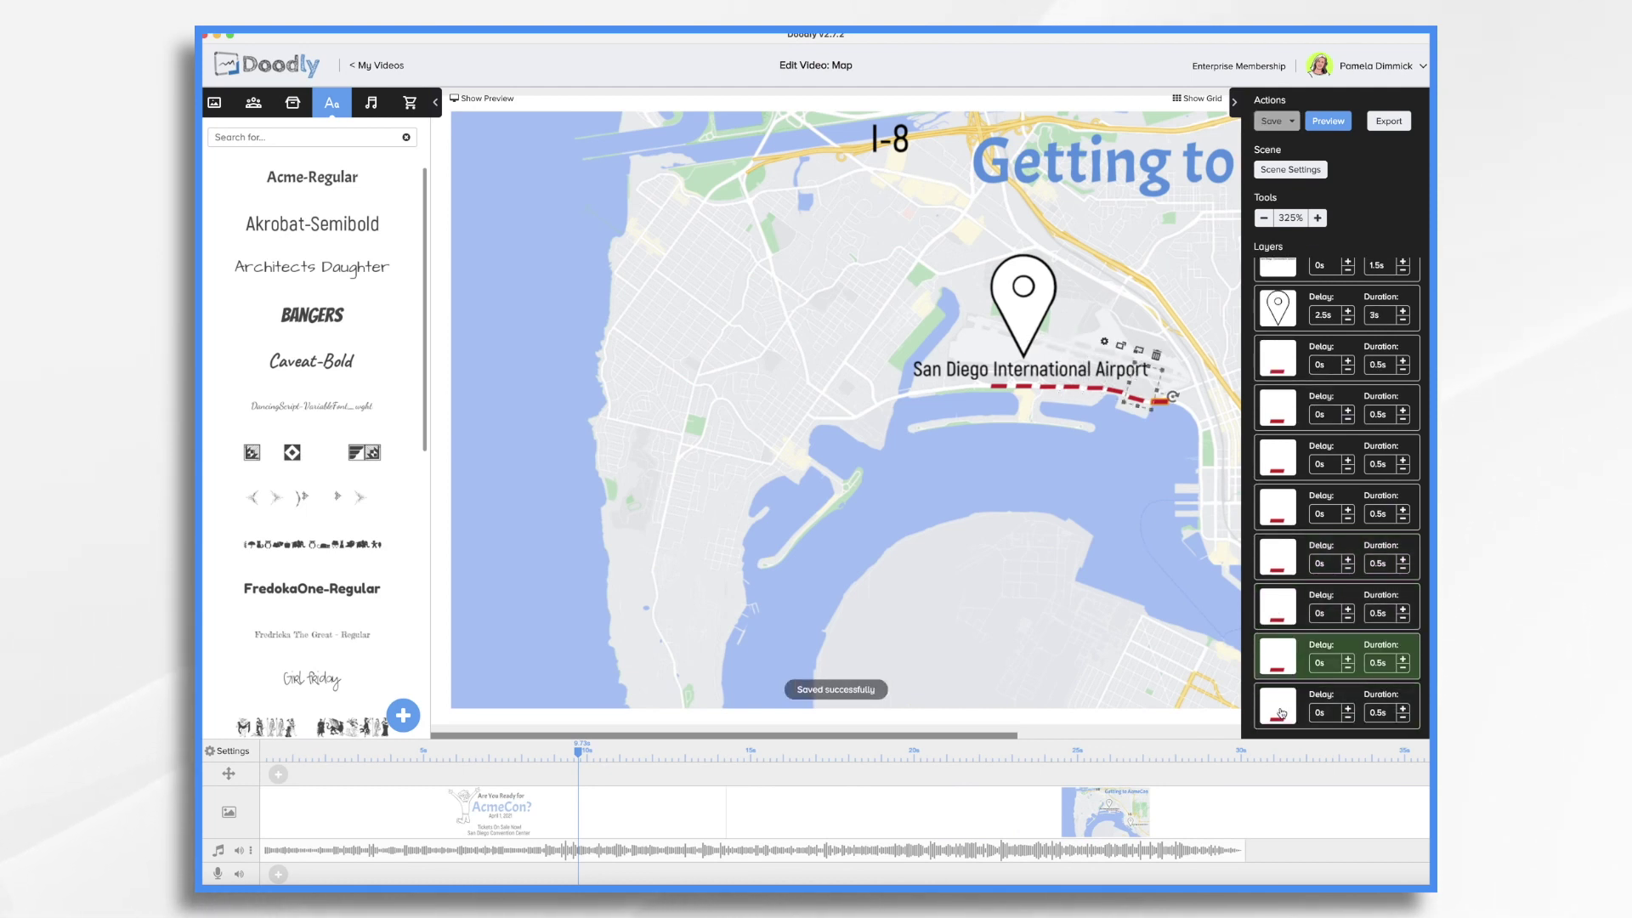
pyautogui.click(1281, 712)
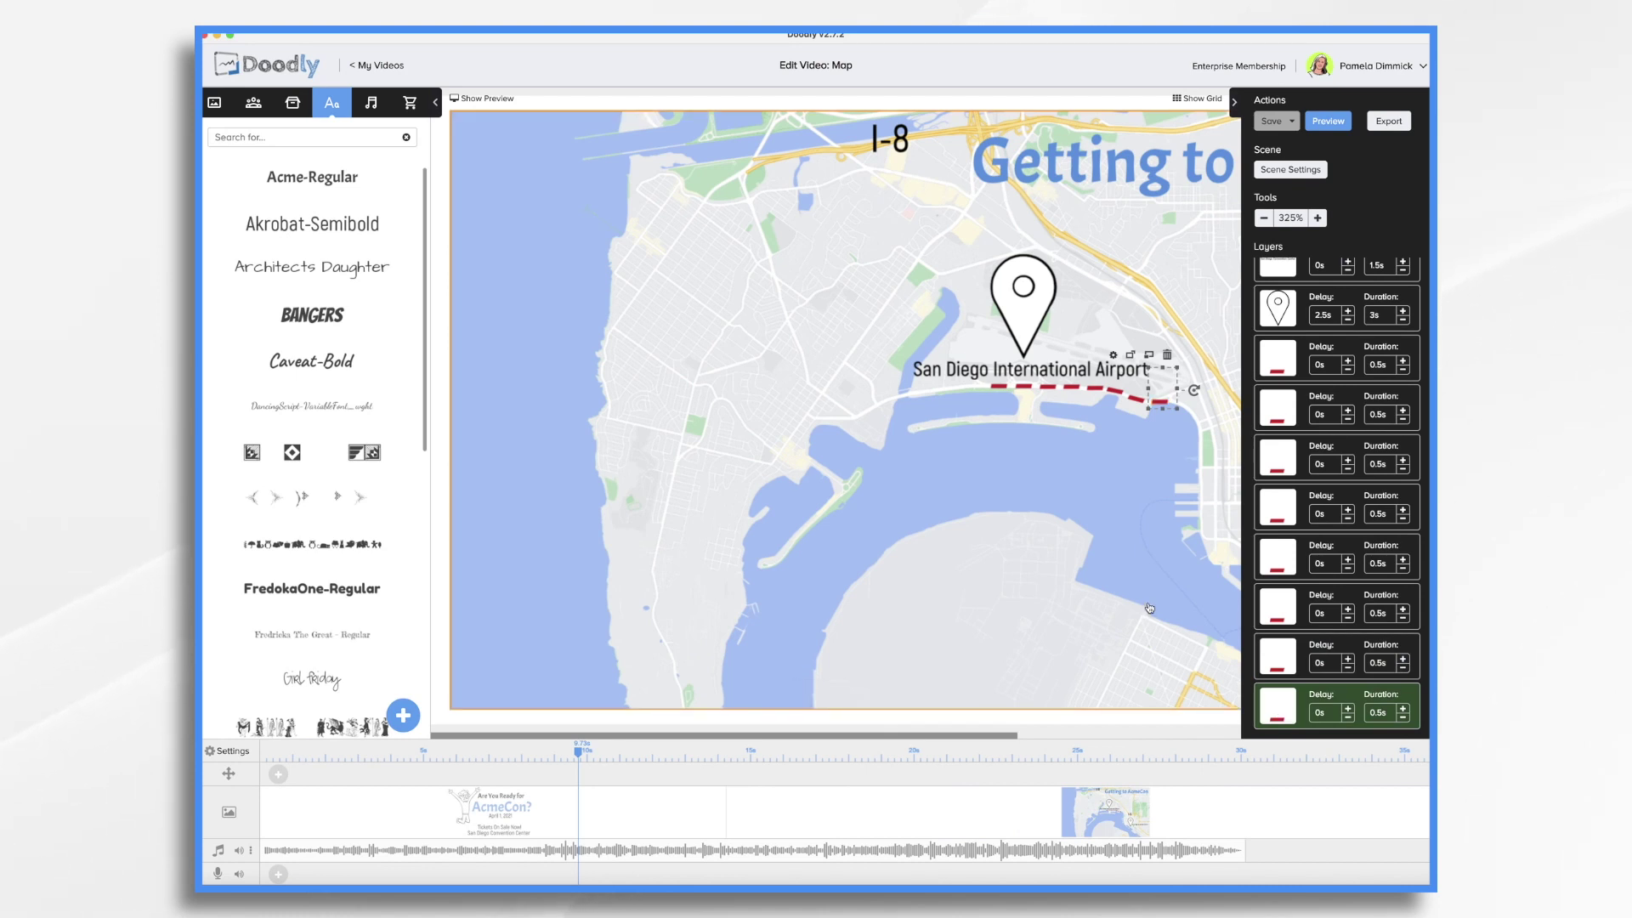
# Paste and rotate more red dashes to extend the route down the waterfront and across to the convention center pointer
pyautogui.hotkey('ctrl', 'v')
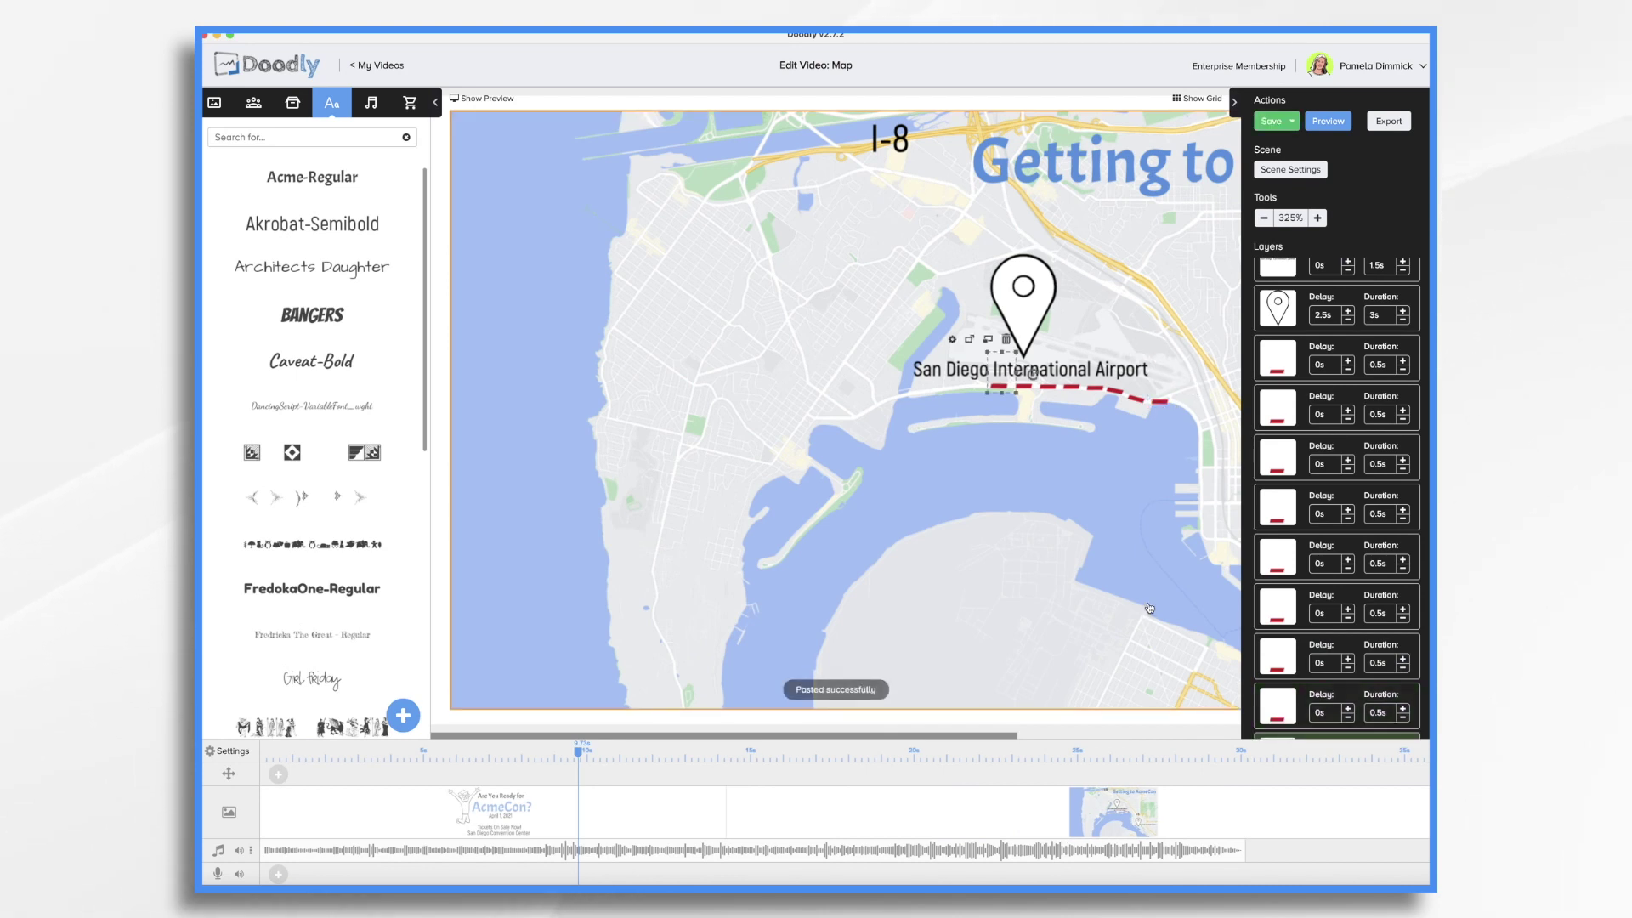
pyautogui.moveTo(1165, 400); pyautogui.dragTo(1201, 466)
pyautogui.hotkey('ctrl', 'v')
pyautogui.hotkey('ctrl', 'v')
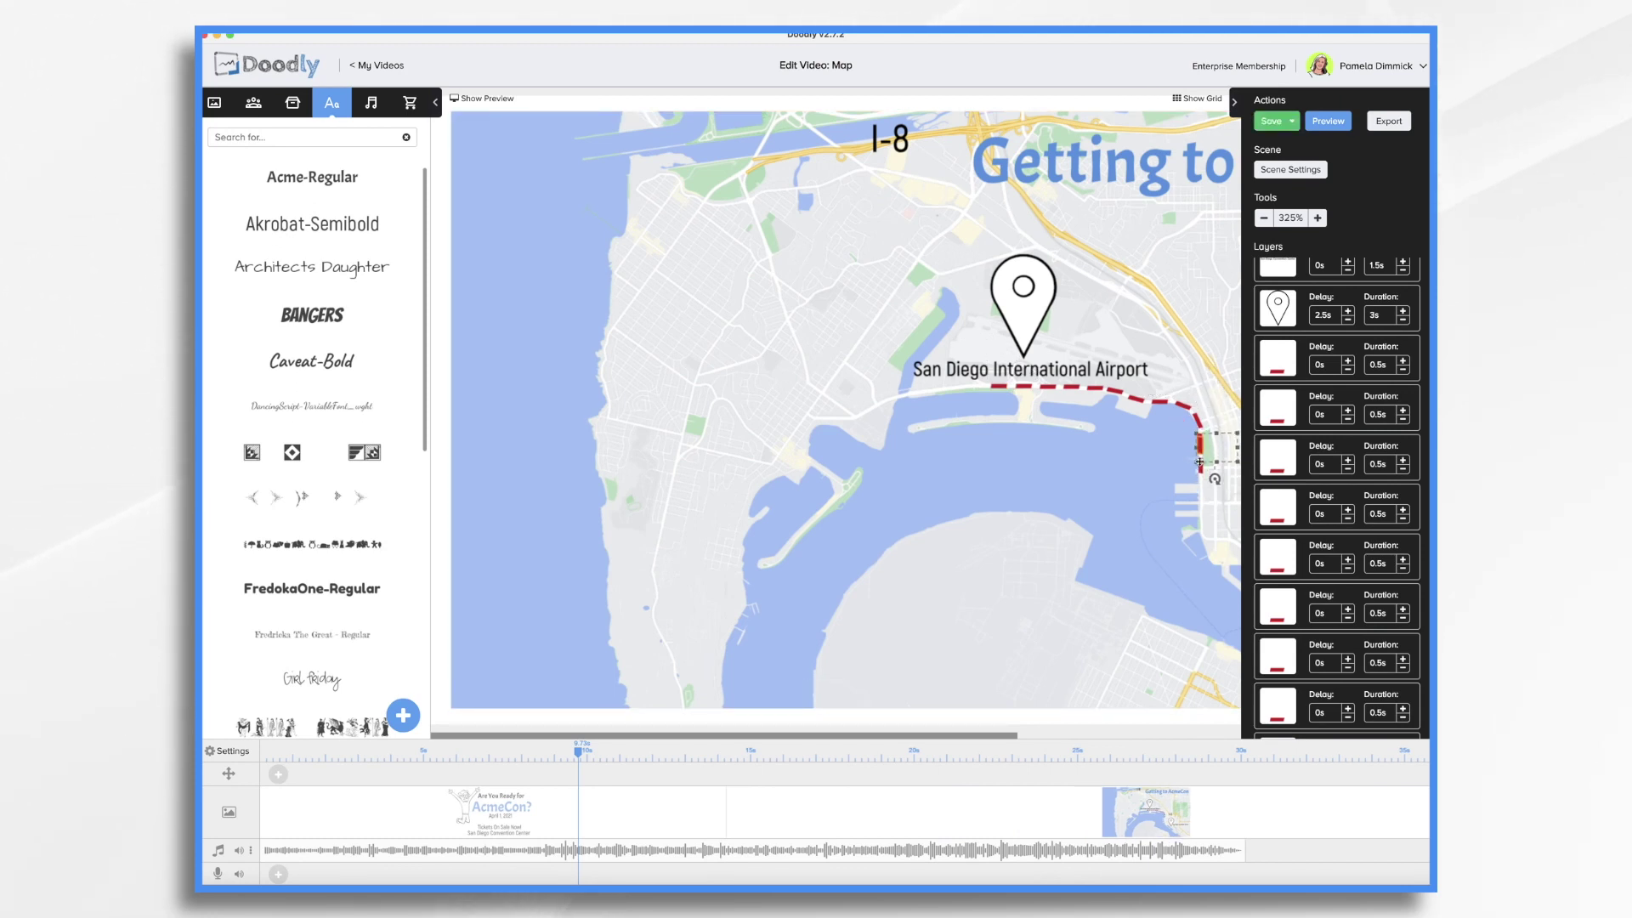
pyautogui.click(1264, 218)
pyautogui.click(1264, 218)
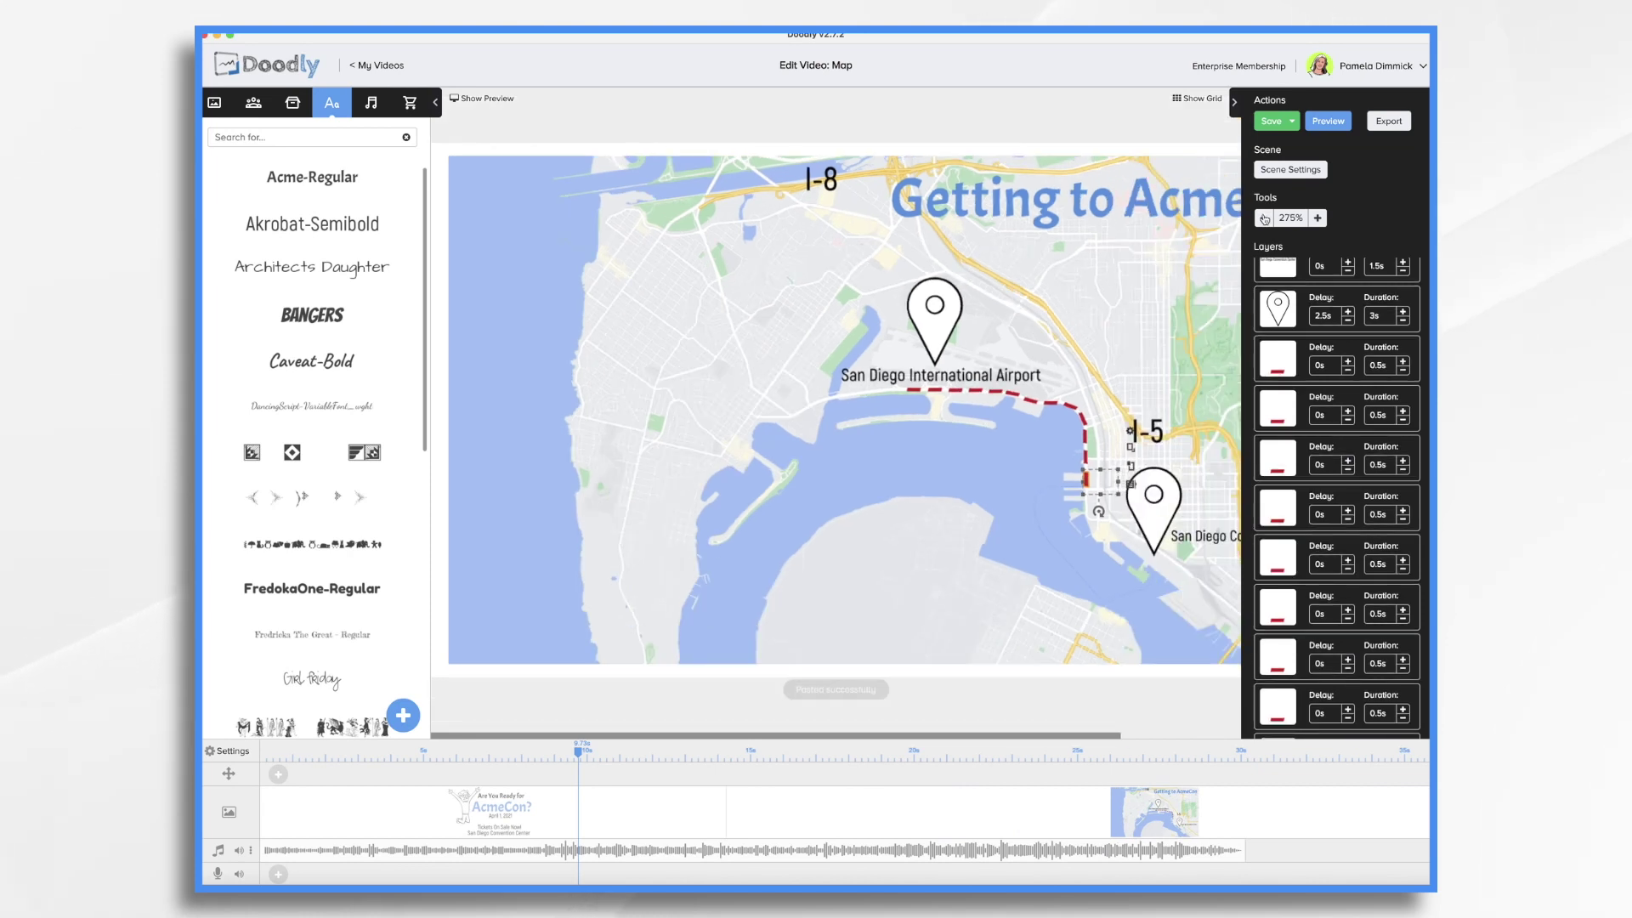
pyautogui.moveTo(1087, 478); pyautogui.dragTo(1142, 532)
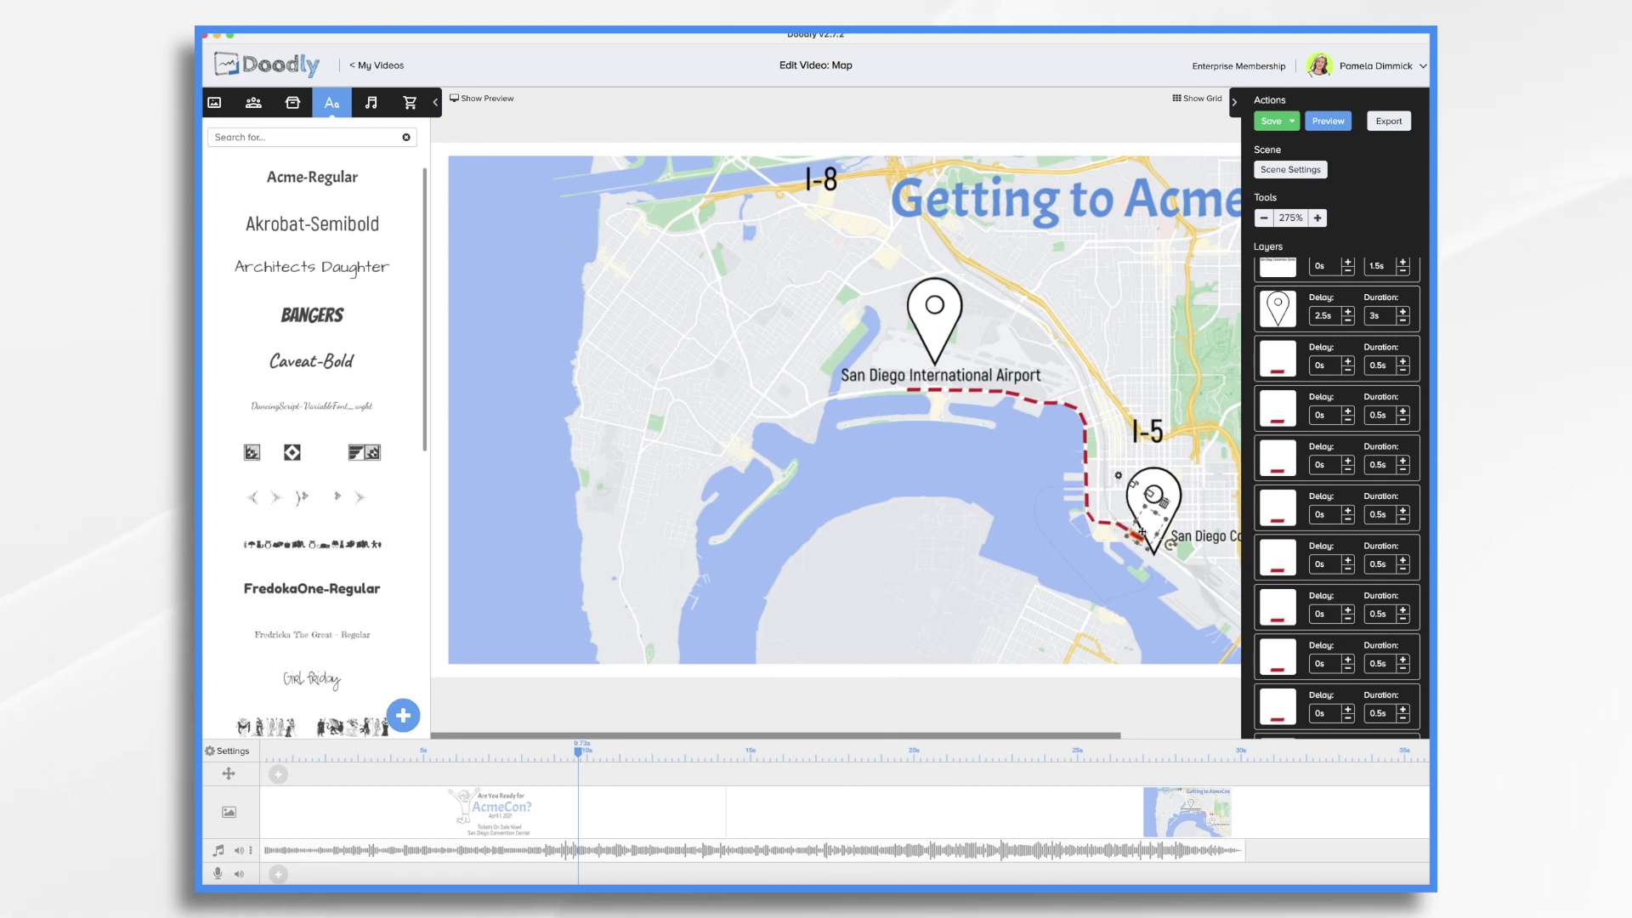
pyautogui.click(1015, 638)
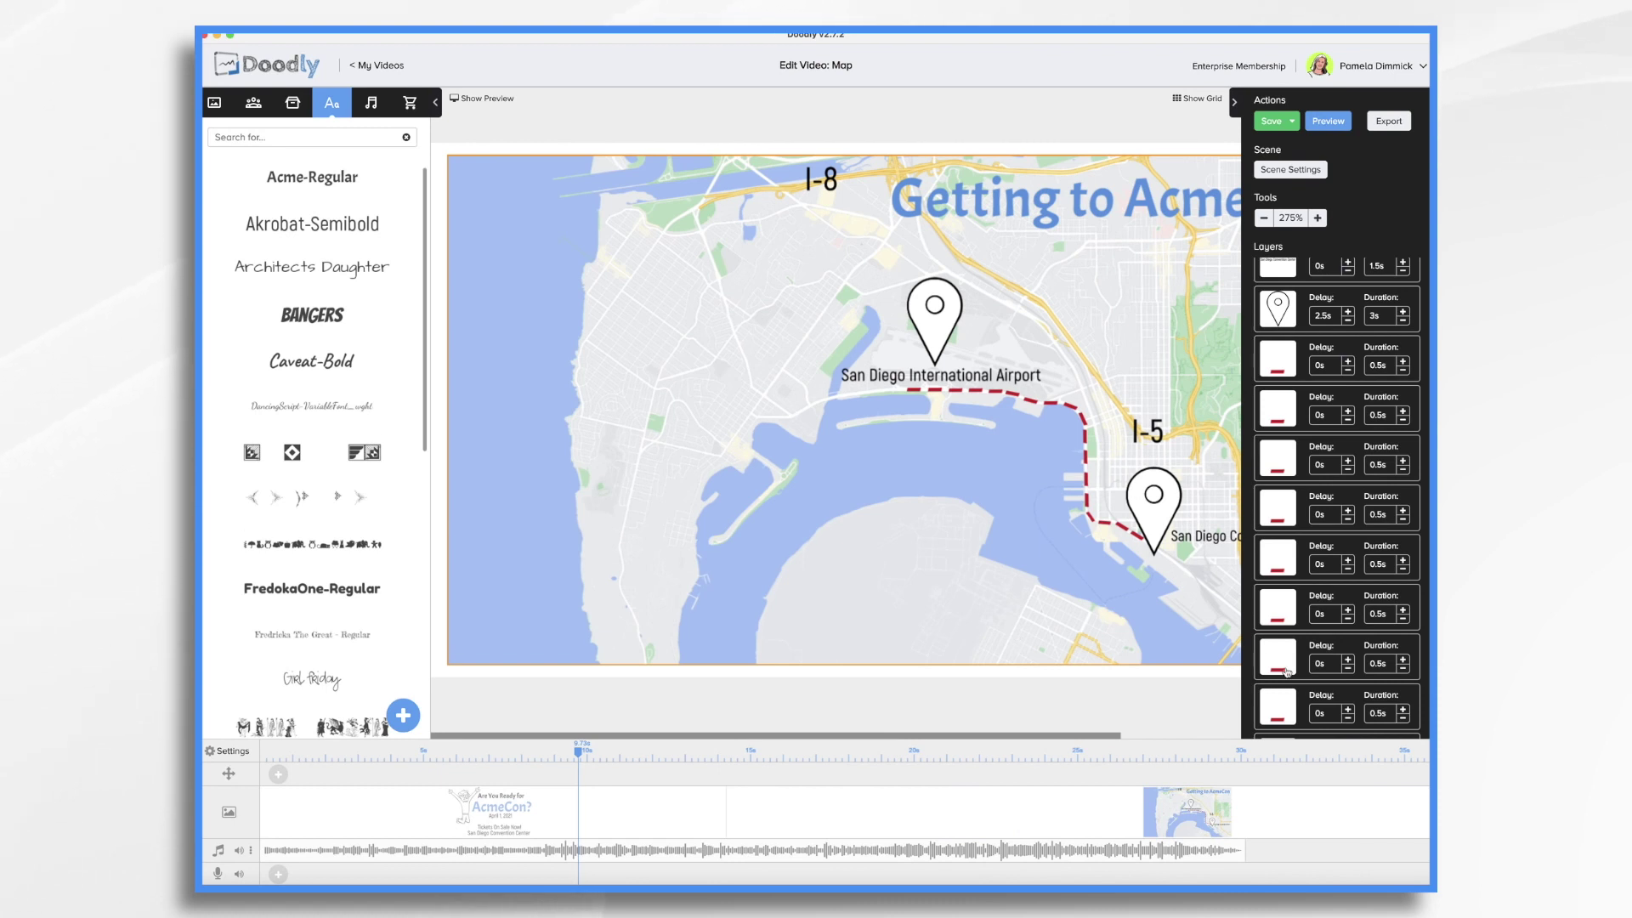
# Select the San Diego map background layer and open it for editing its reveal paths
pyautogui.scroll(5, 1337, 549)
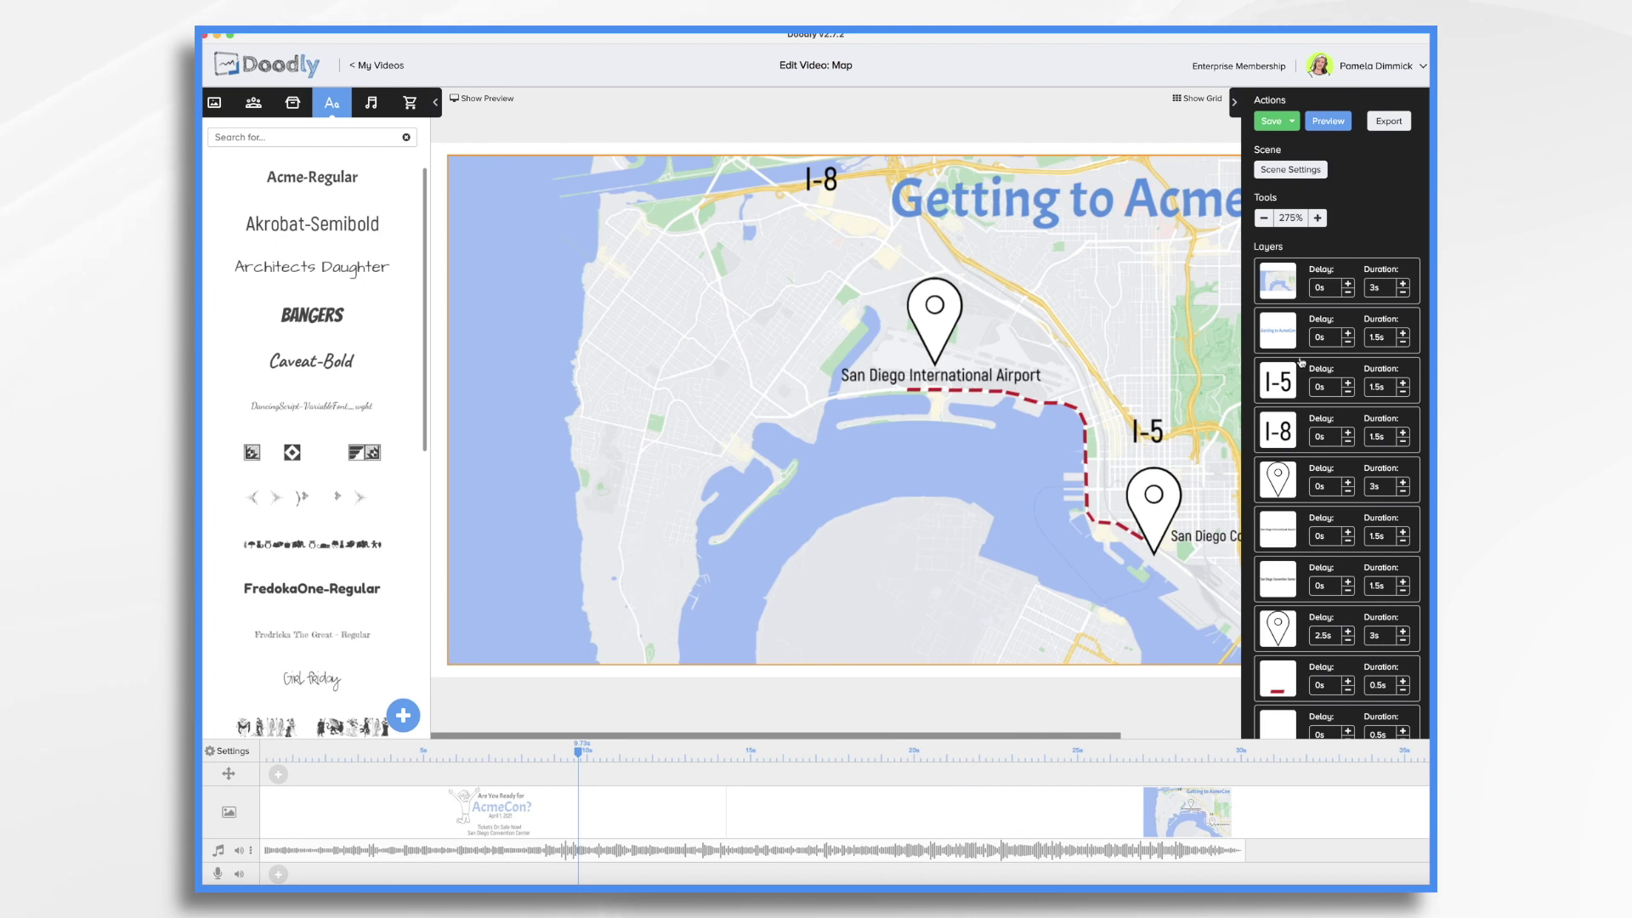
pyautogui.click(1284, 285)
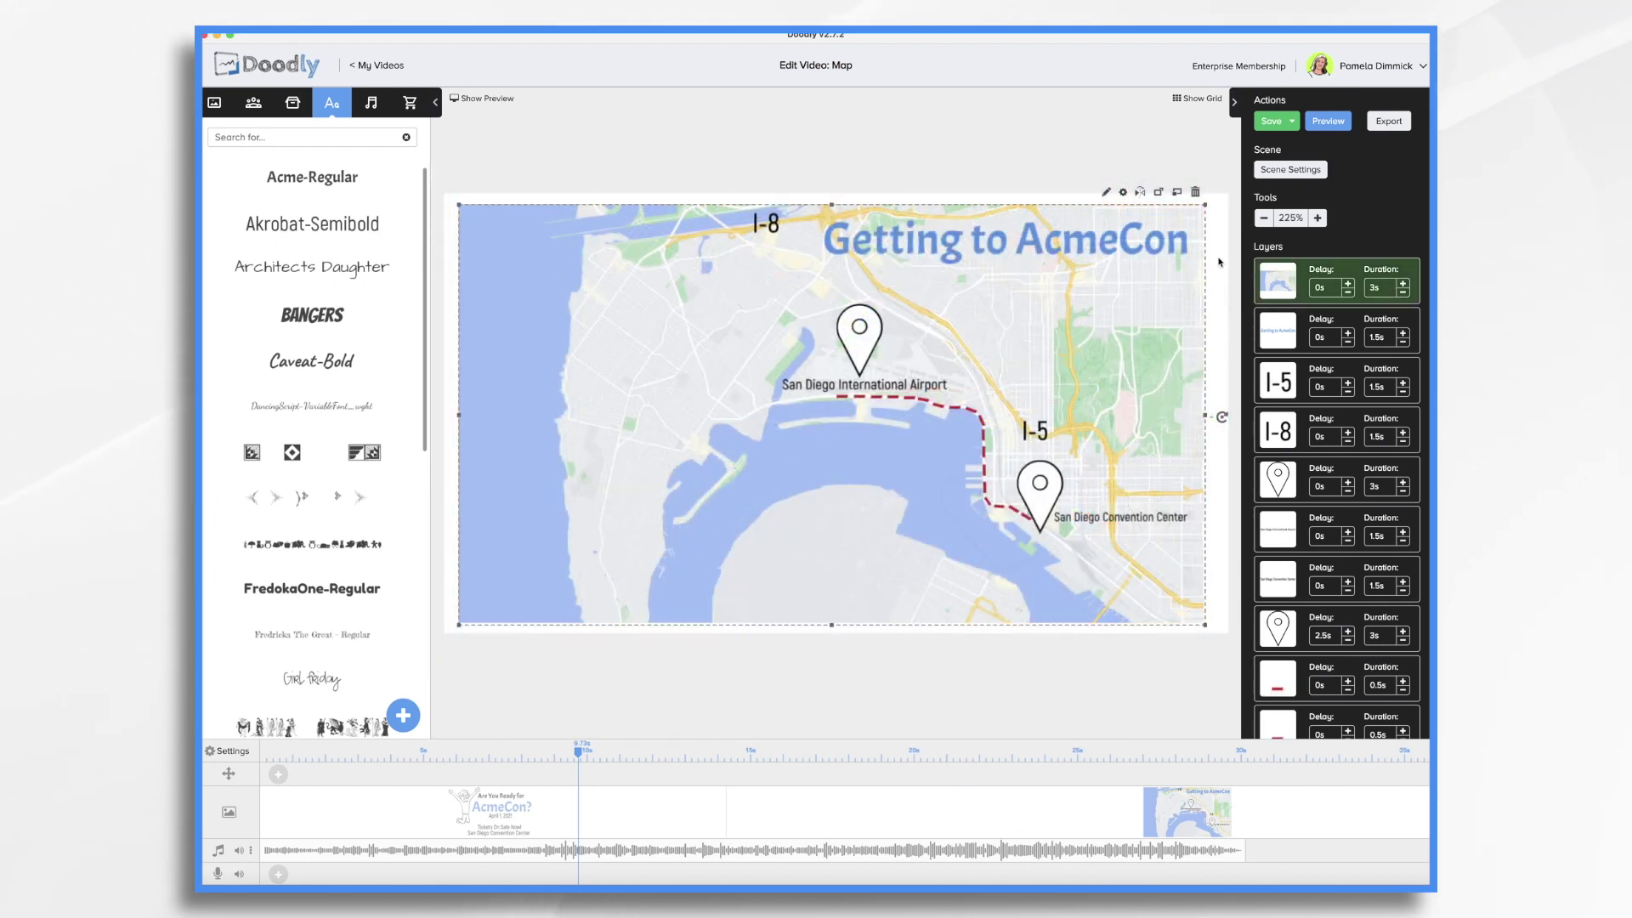
pyautogui.click(1106, 191)
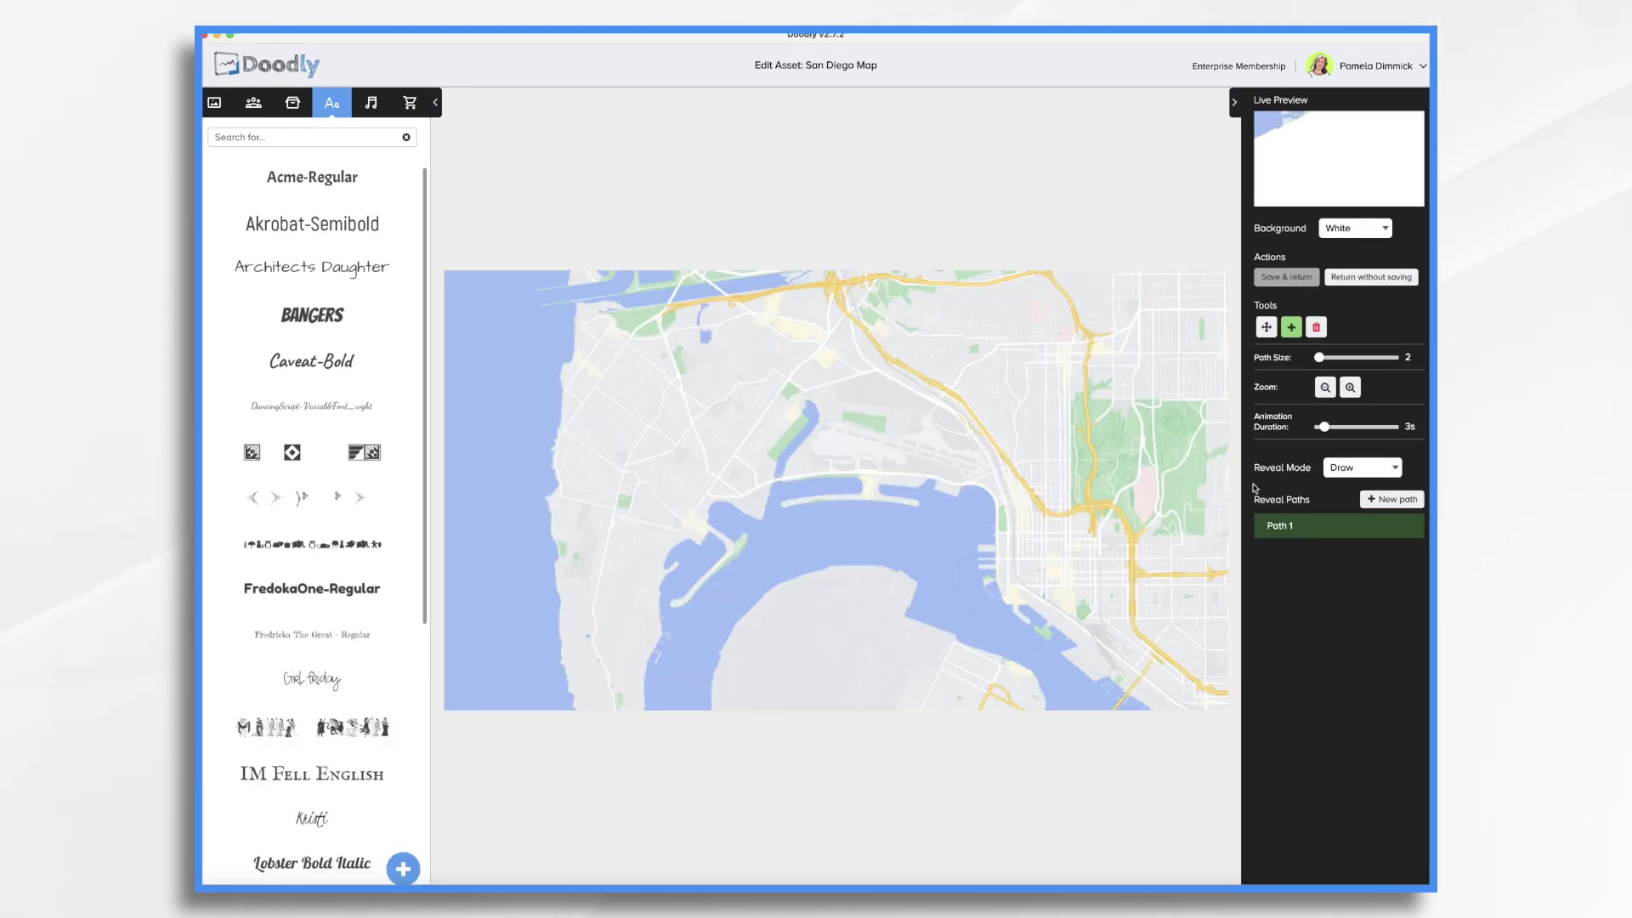
# Change the San Diego map's reveal mode to Fade, then save the asset and return to the scene
pyautogui.click(1357, 467)
pyautogui.click(1357, 483)
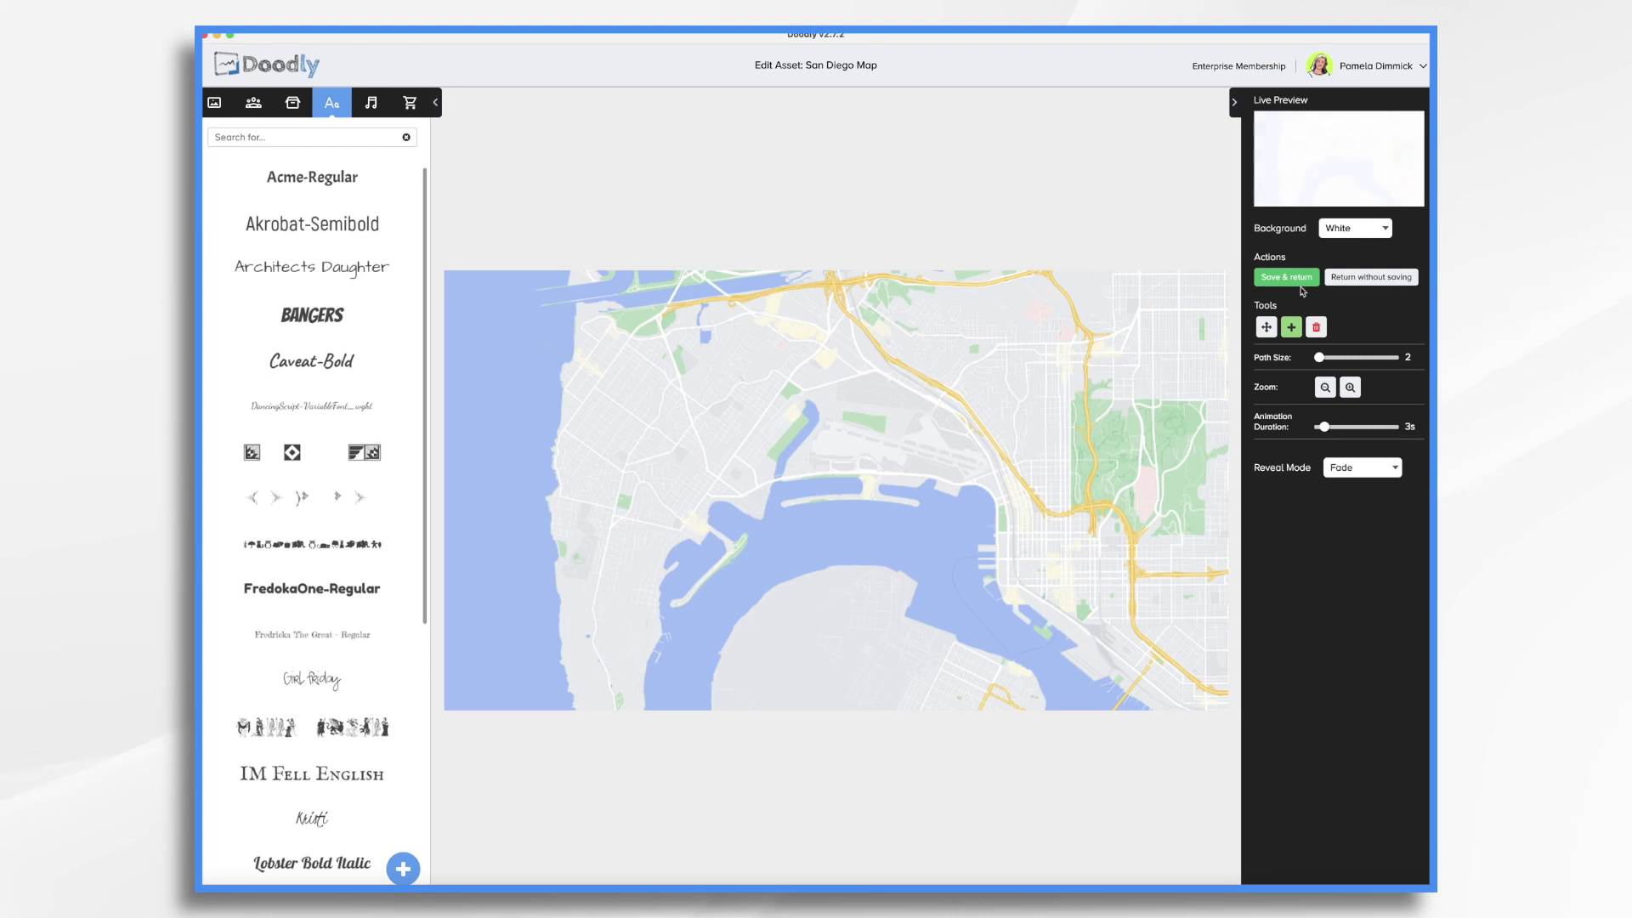
pyautogui.click(1285, 278)
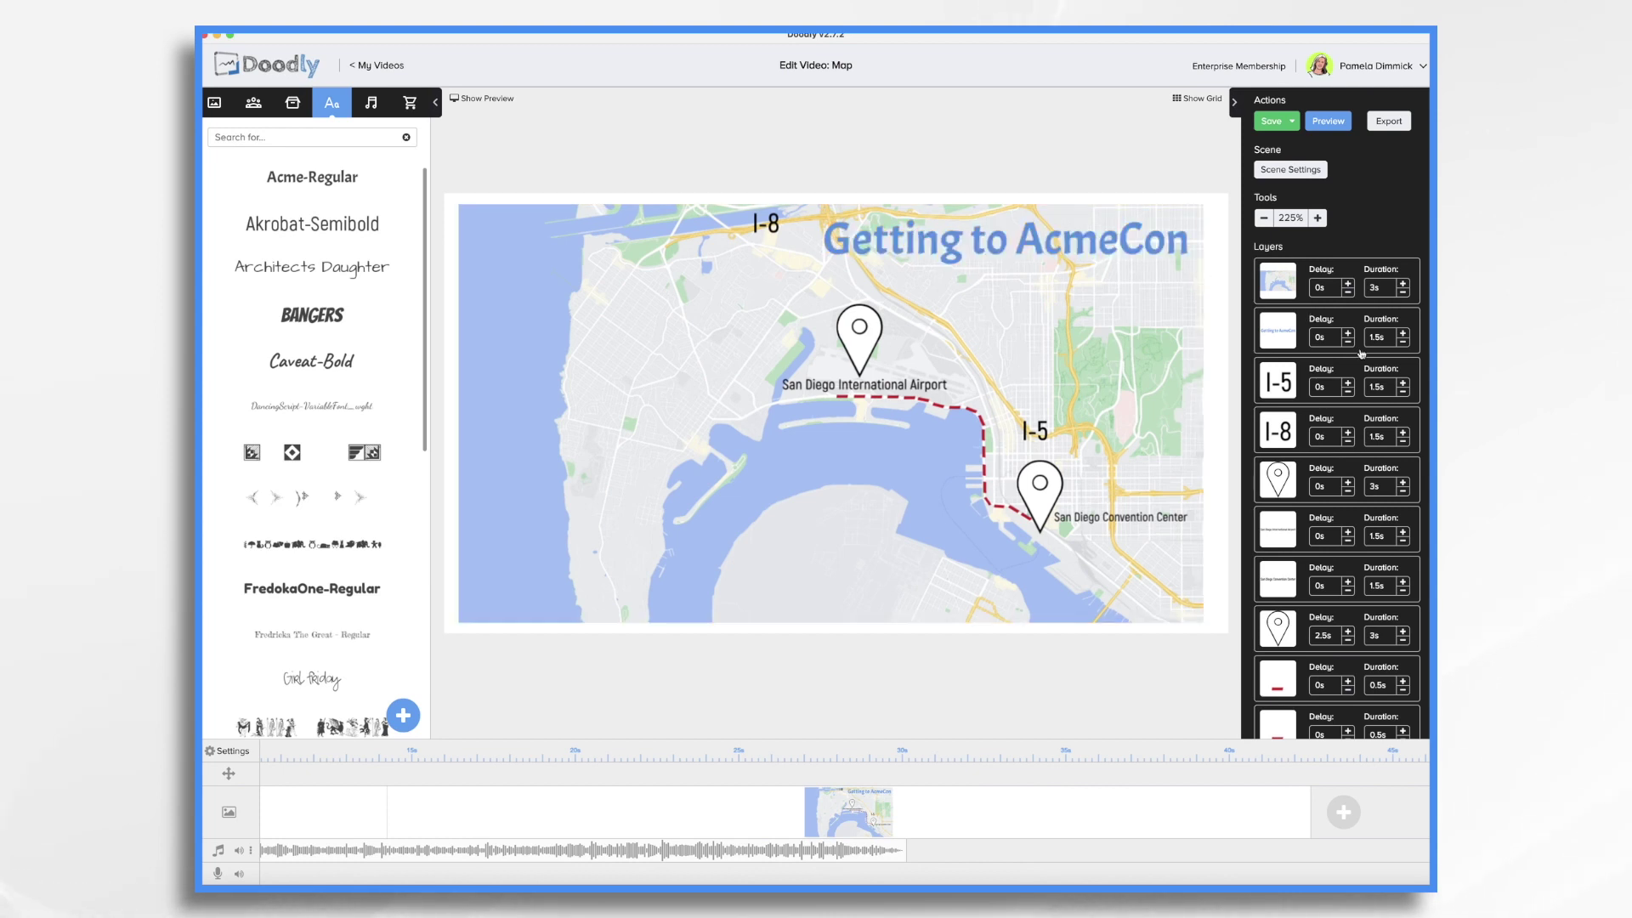
# Set the map background layer's animation duration to 2 s
pyautogui.click(1284, 331)
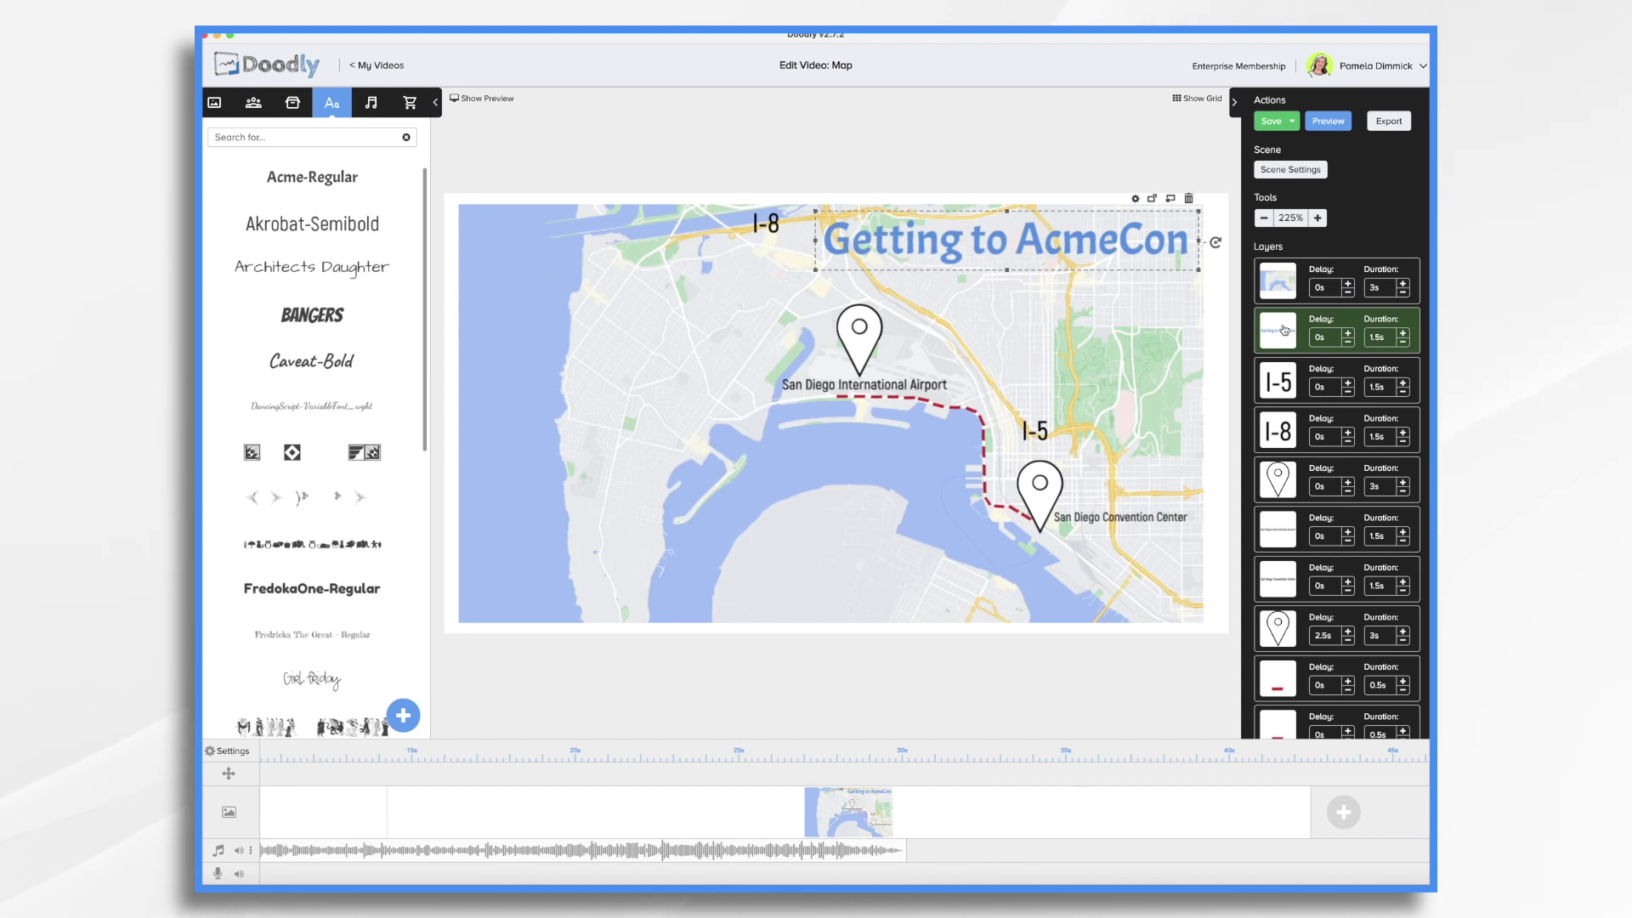
pyautogui.click(1407, 295)
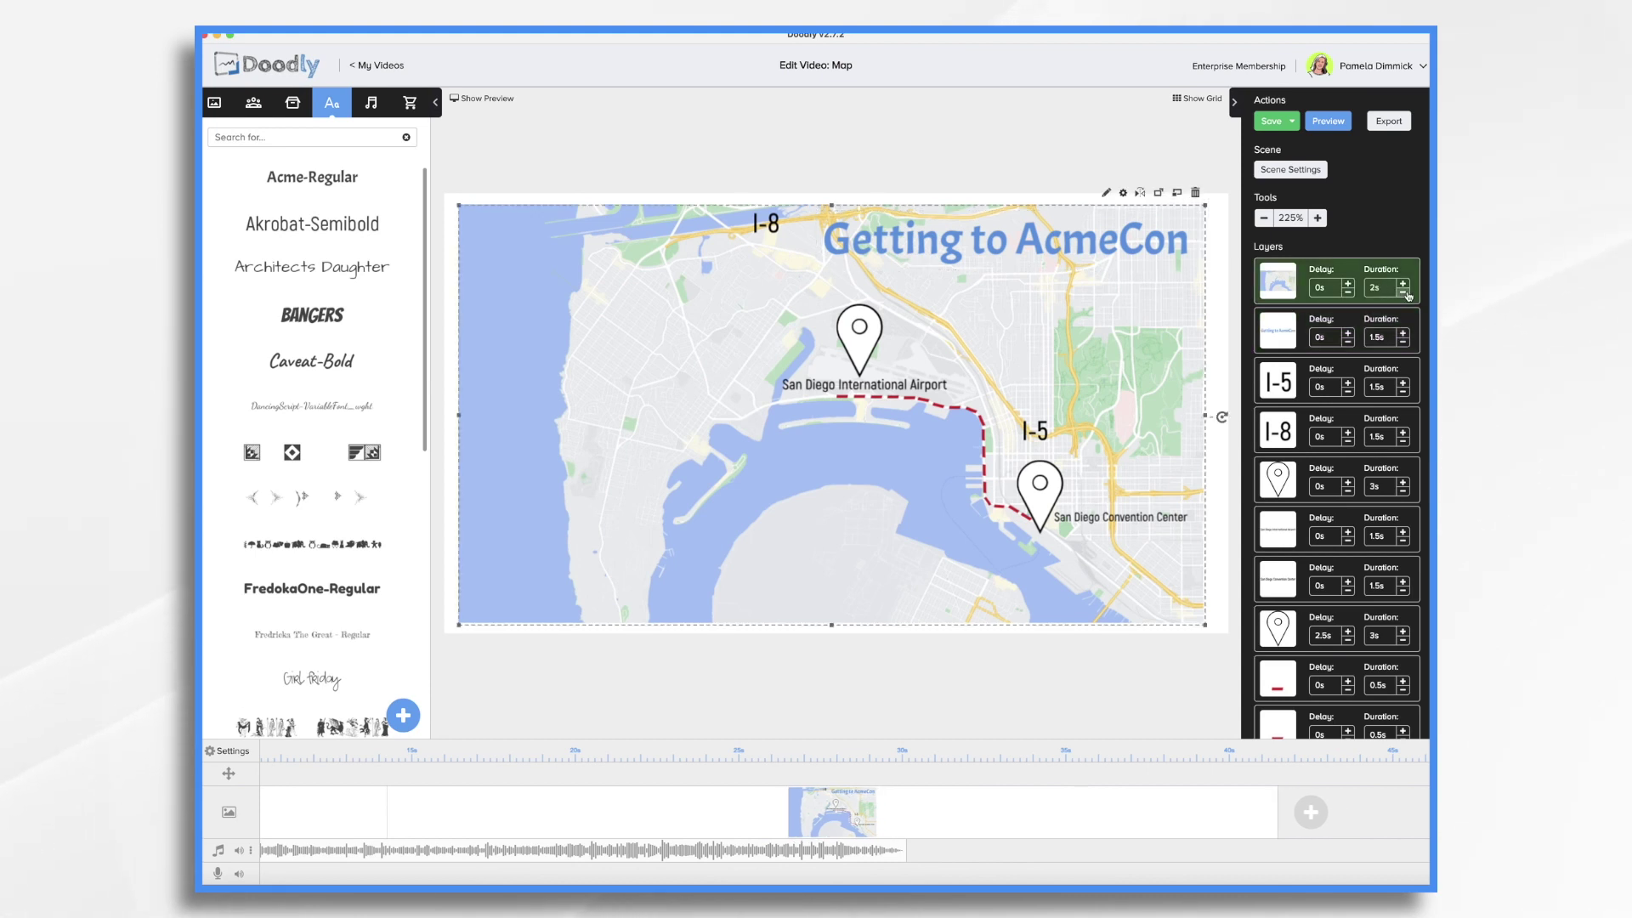
pyautogui.click(1288, 341)
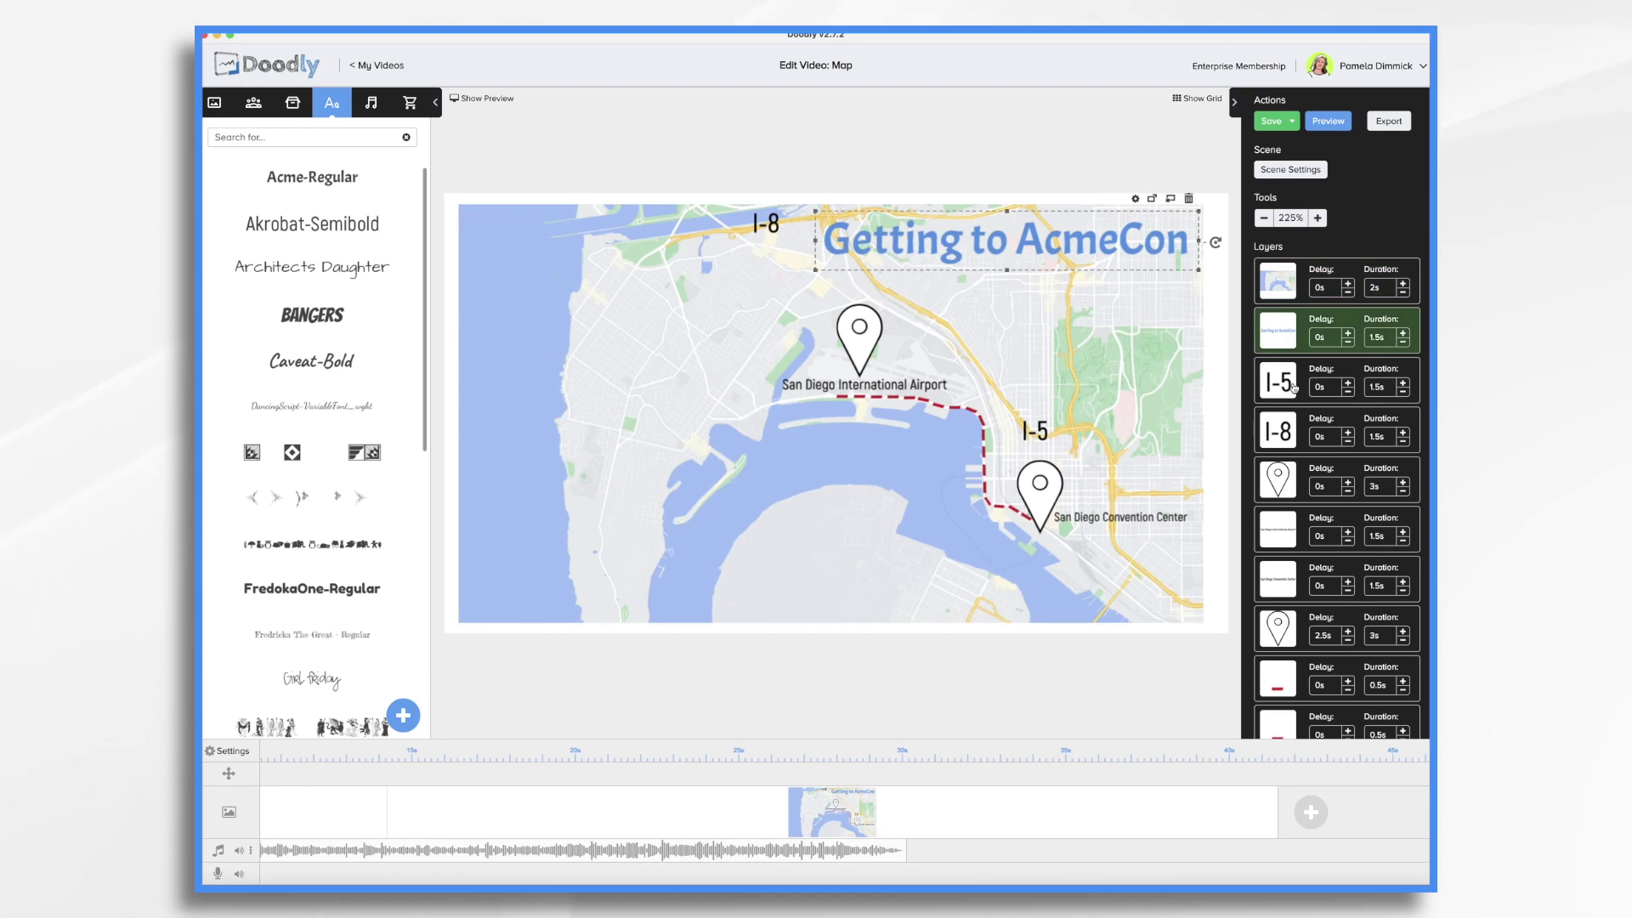
# Move the I-8 label layer ahead of the I-5 label and set both labels' durations to 0.5 s
pyautogui.moveTo(1294, 433); pyautogui.dragTo(1285, 383)
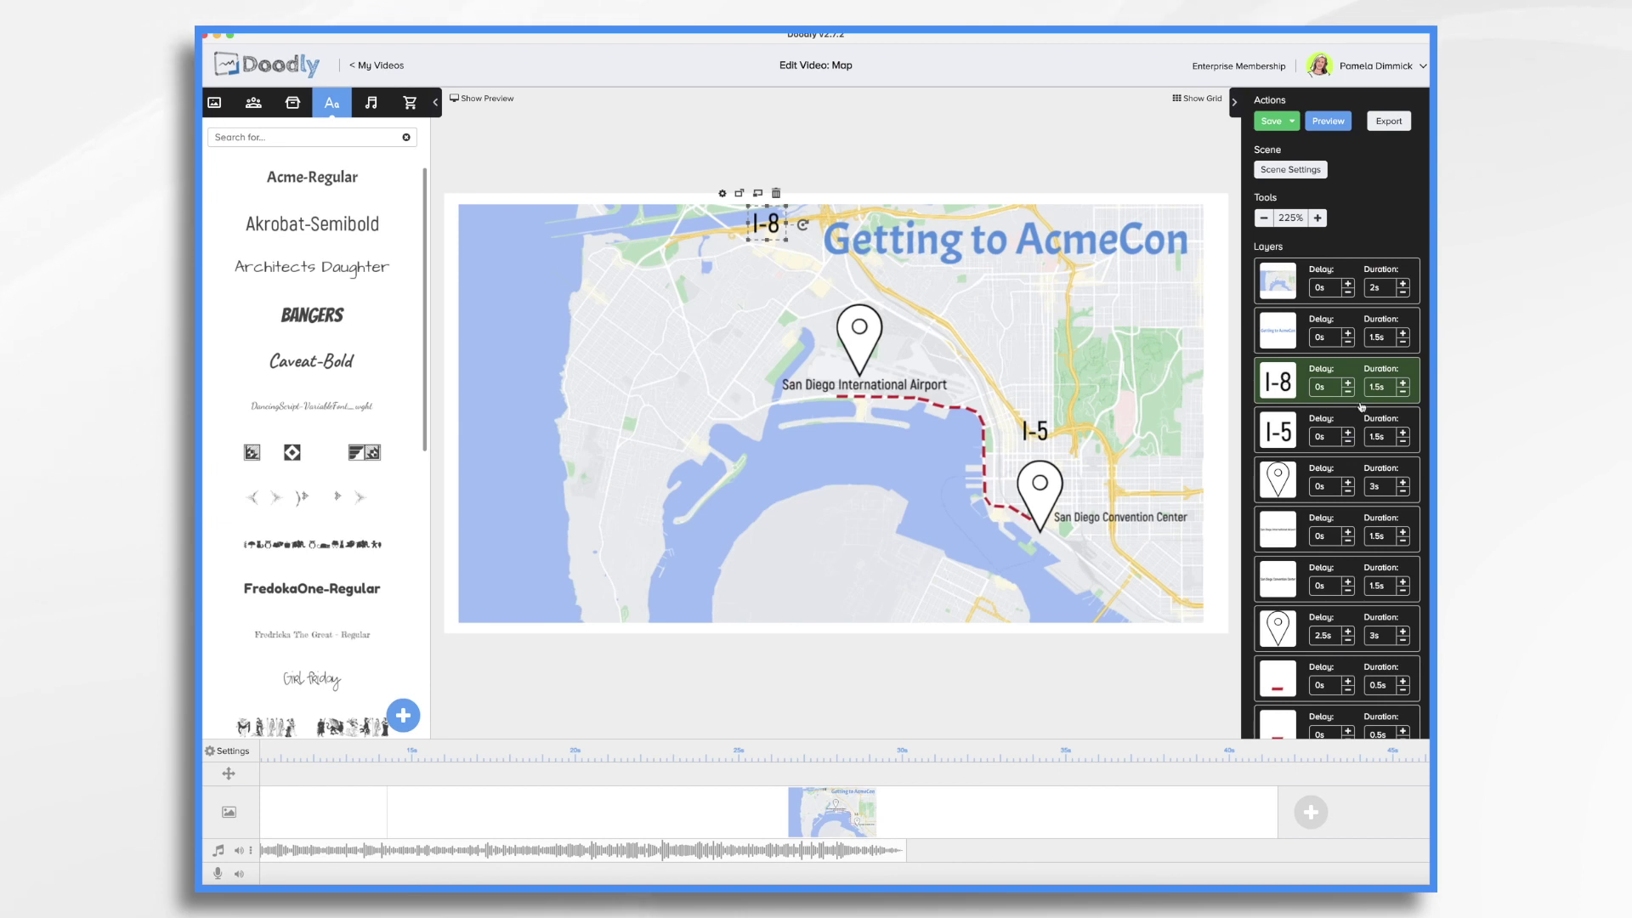
pyautogui.click(1406, 395)
pyautogui.click(1406, 395)
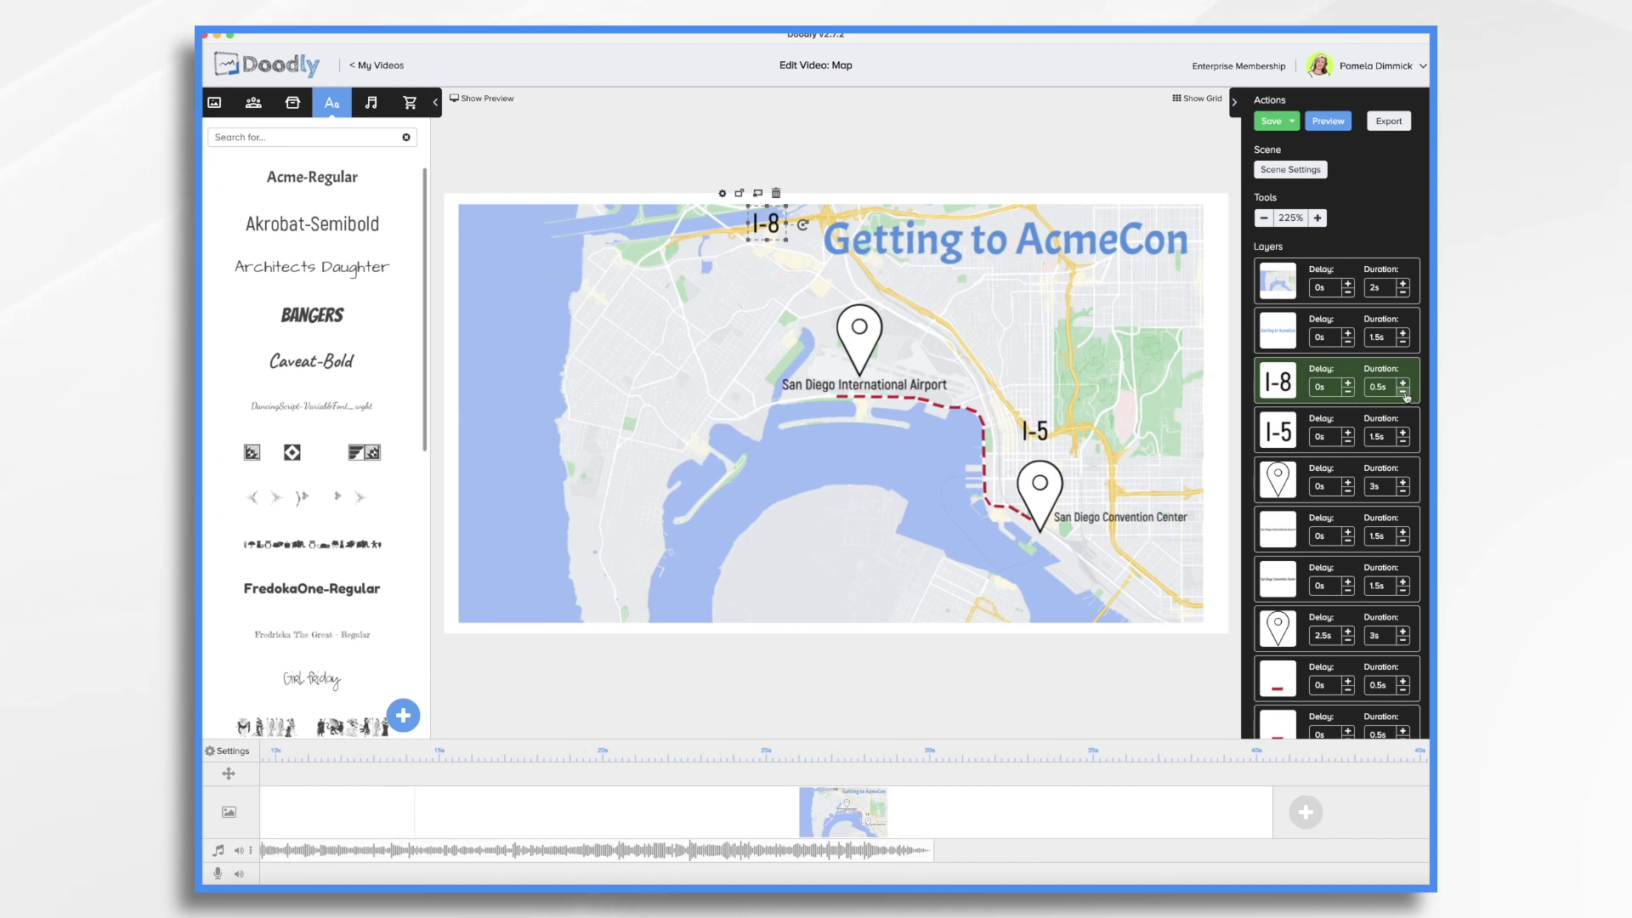
pyautogui.click(1404, 440)
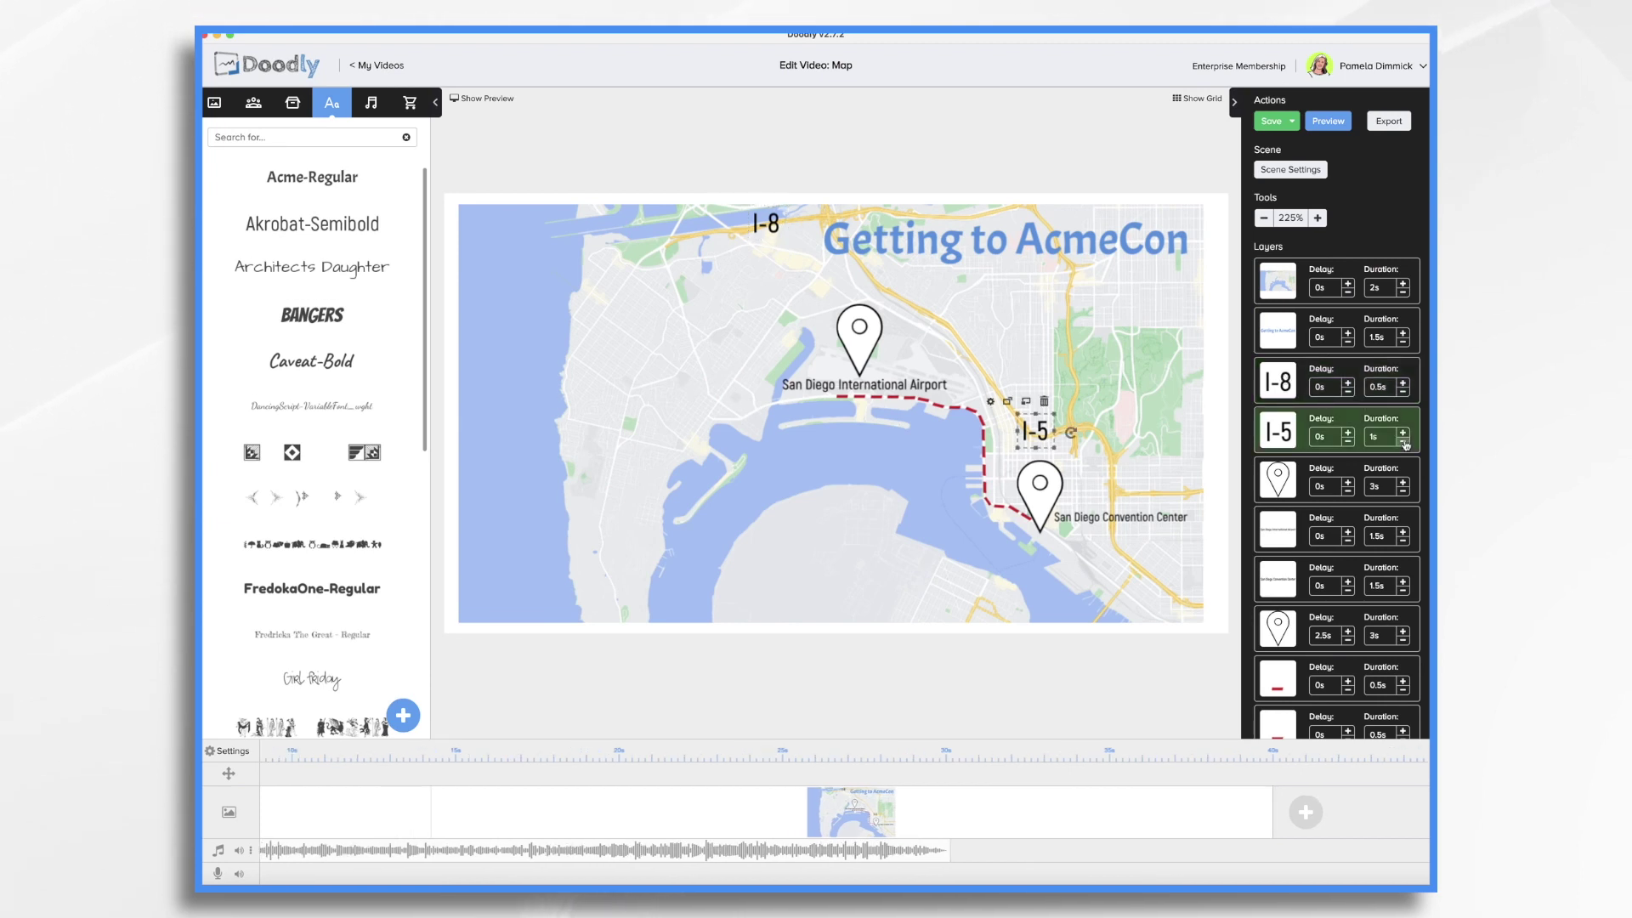
pyautogui.click(1404, 440)
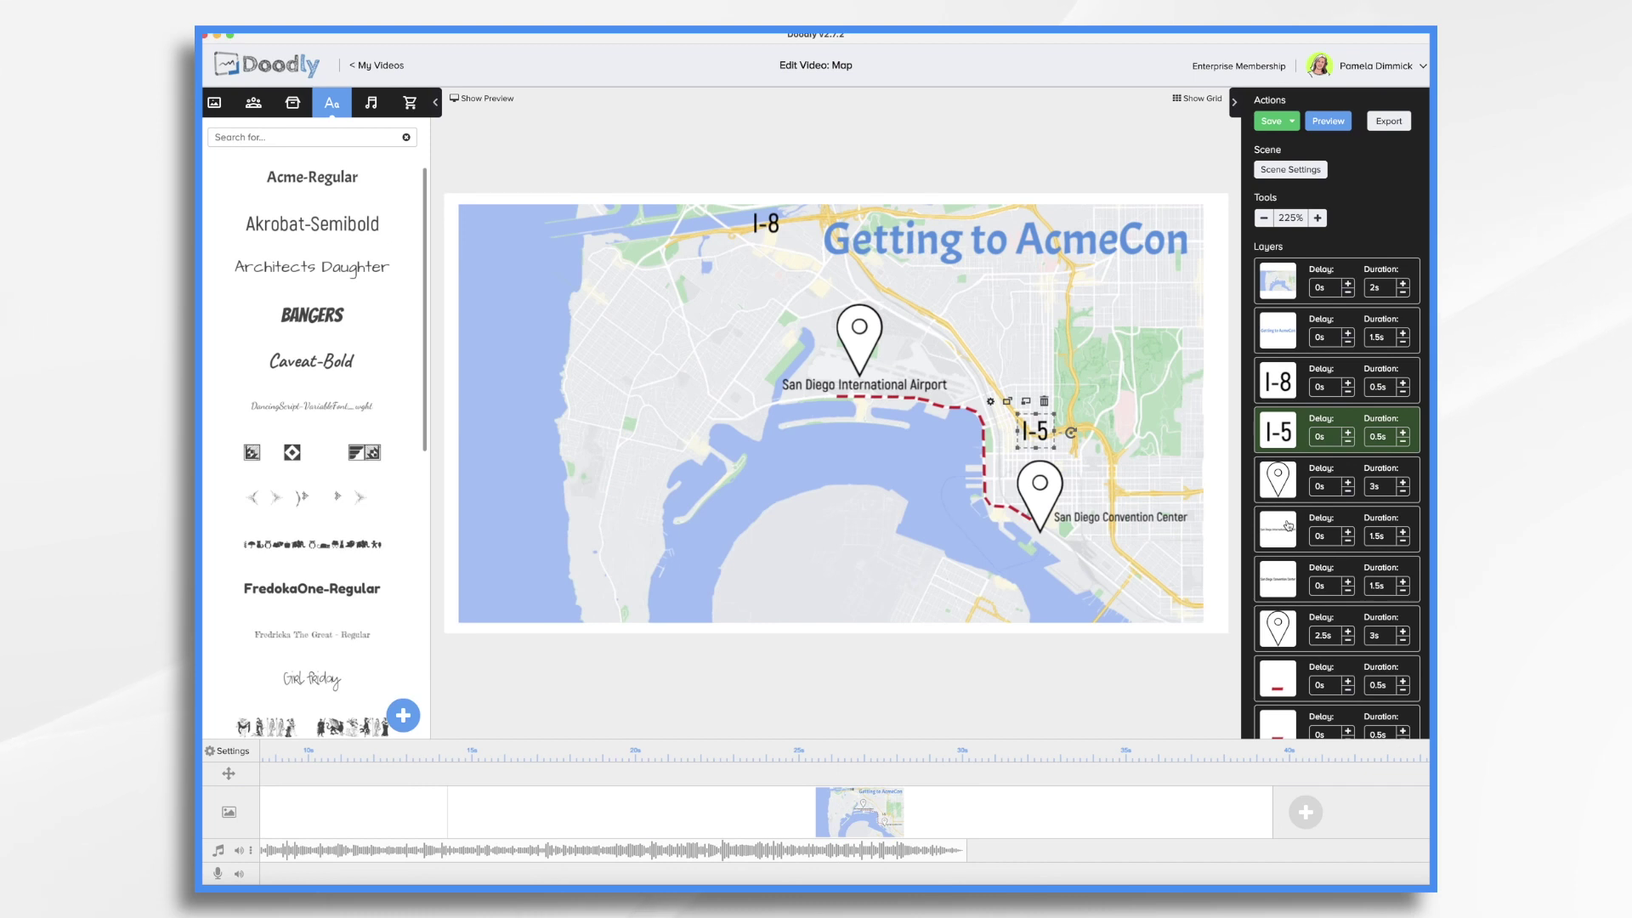
# Set the convention center pointer's animation duration to 1.5 s
pyautogui.click(1370, 489)
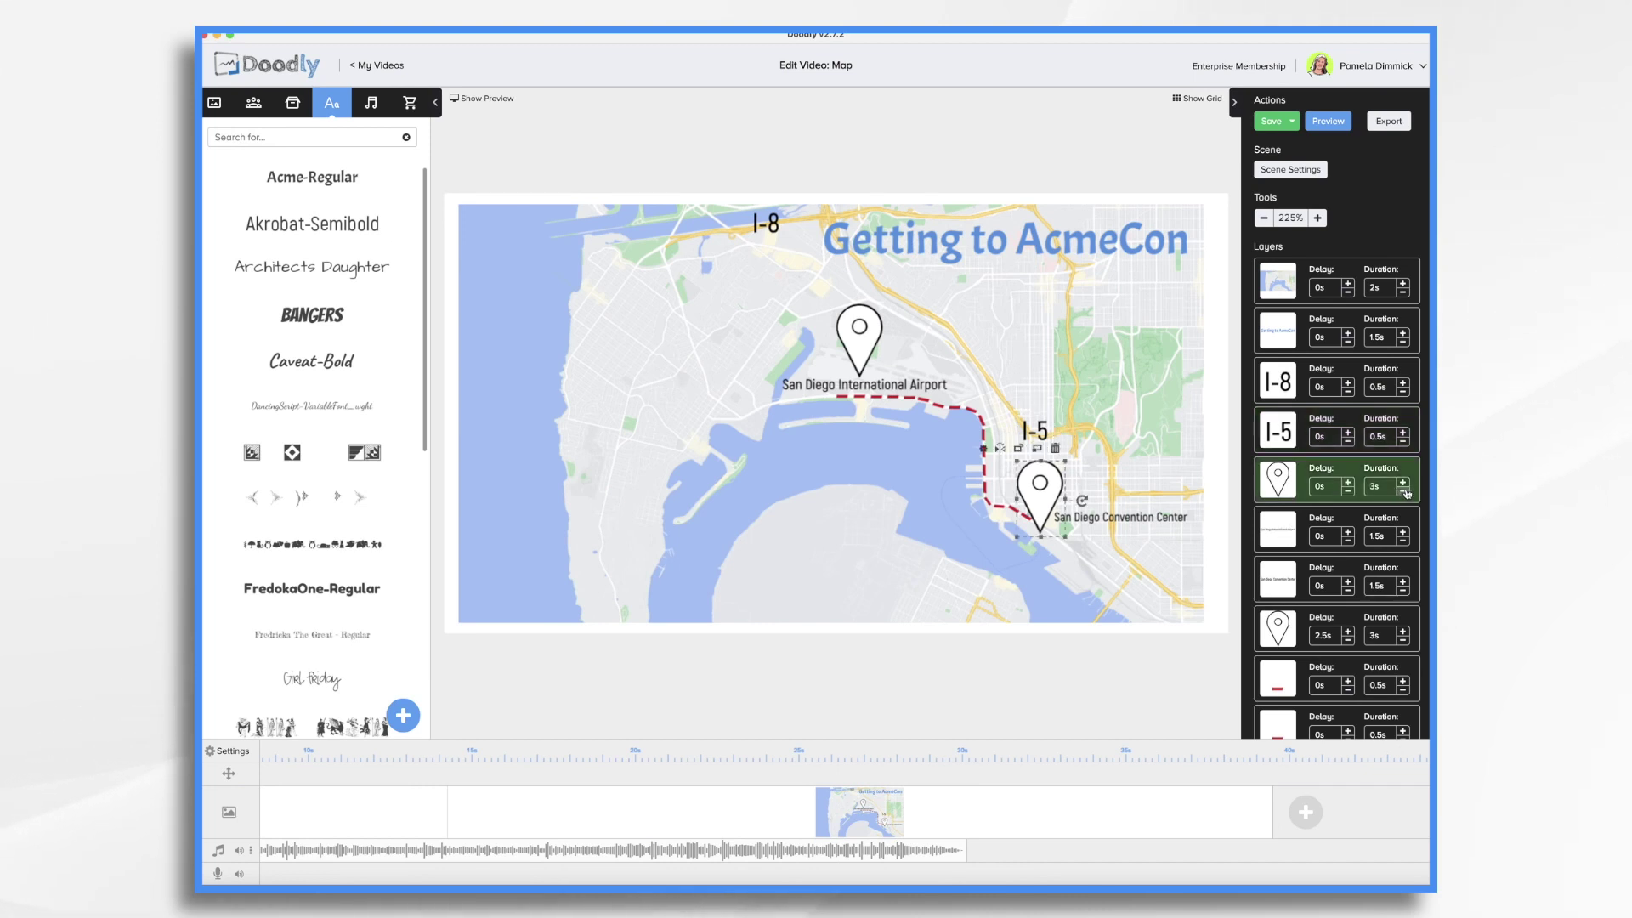
pyautogui.click(1403, 490)
pyautogui.click(1403, 491)
pyautogui.click(1403, 490)
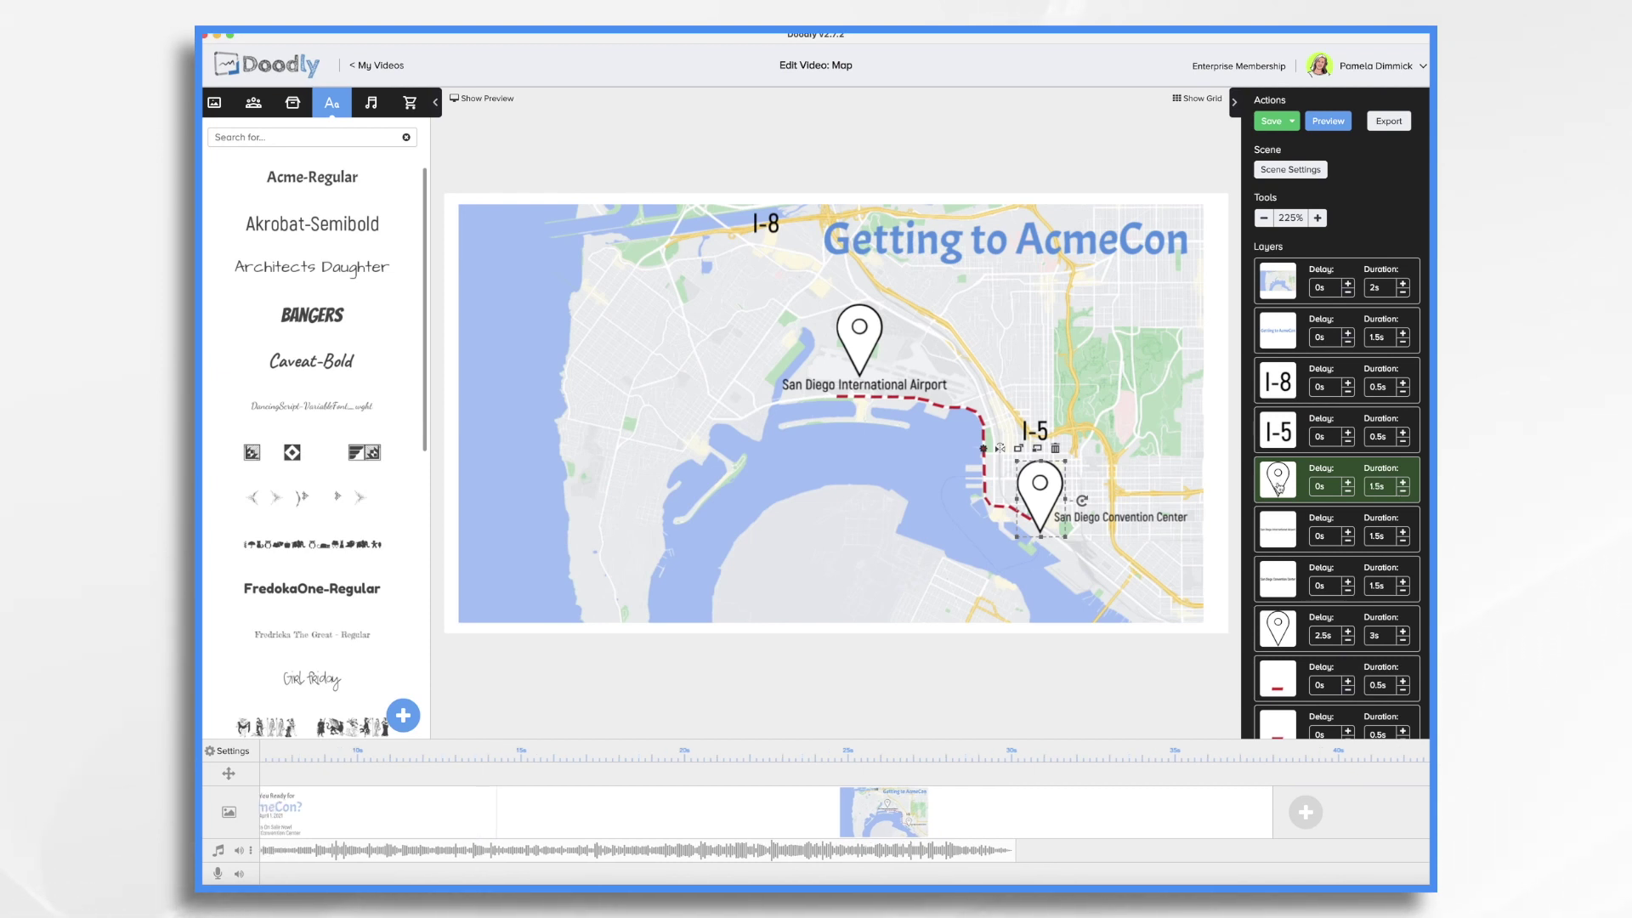
# Reorder the layers so the airport pointer and its San Diego International Airport label come before the convention center pointer
pyautogui.click(1285, 624)
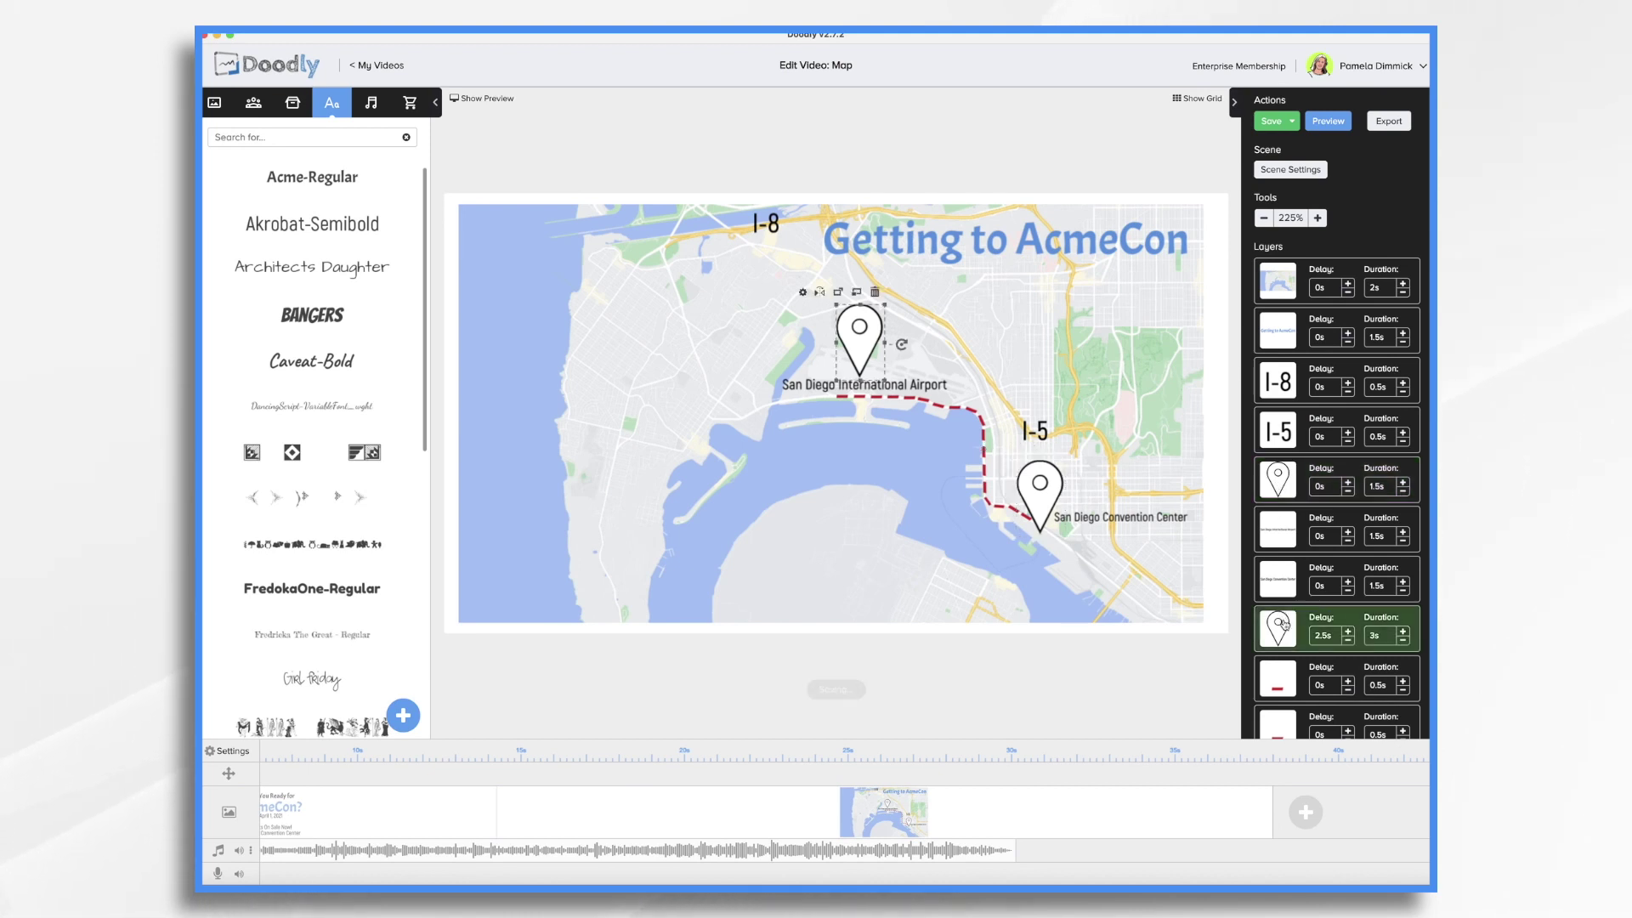
pyautogui.moveTo(1285, 624); pyautogui.dragTo(1285, 483)
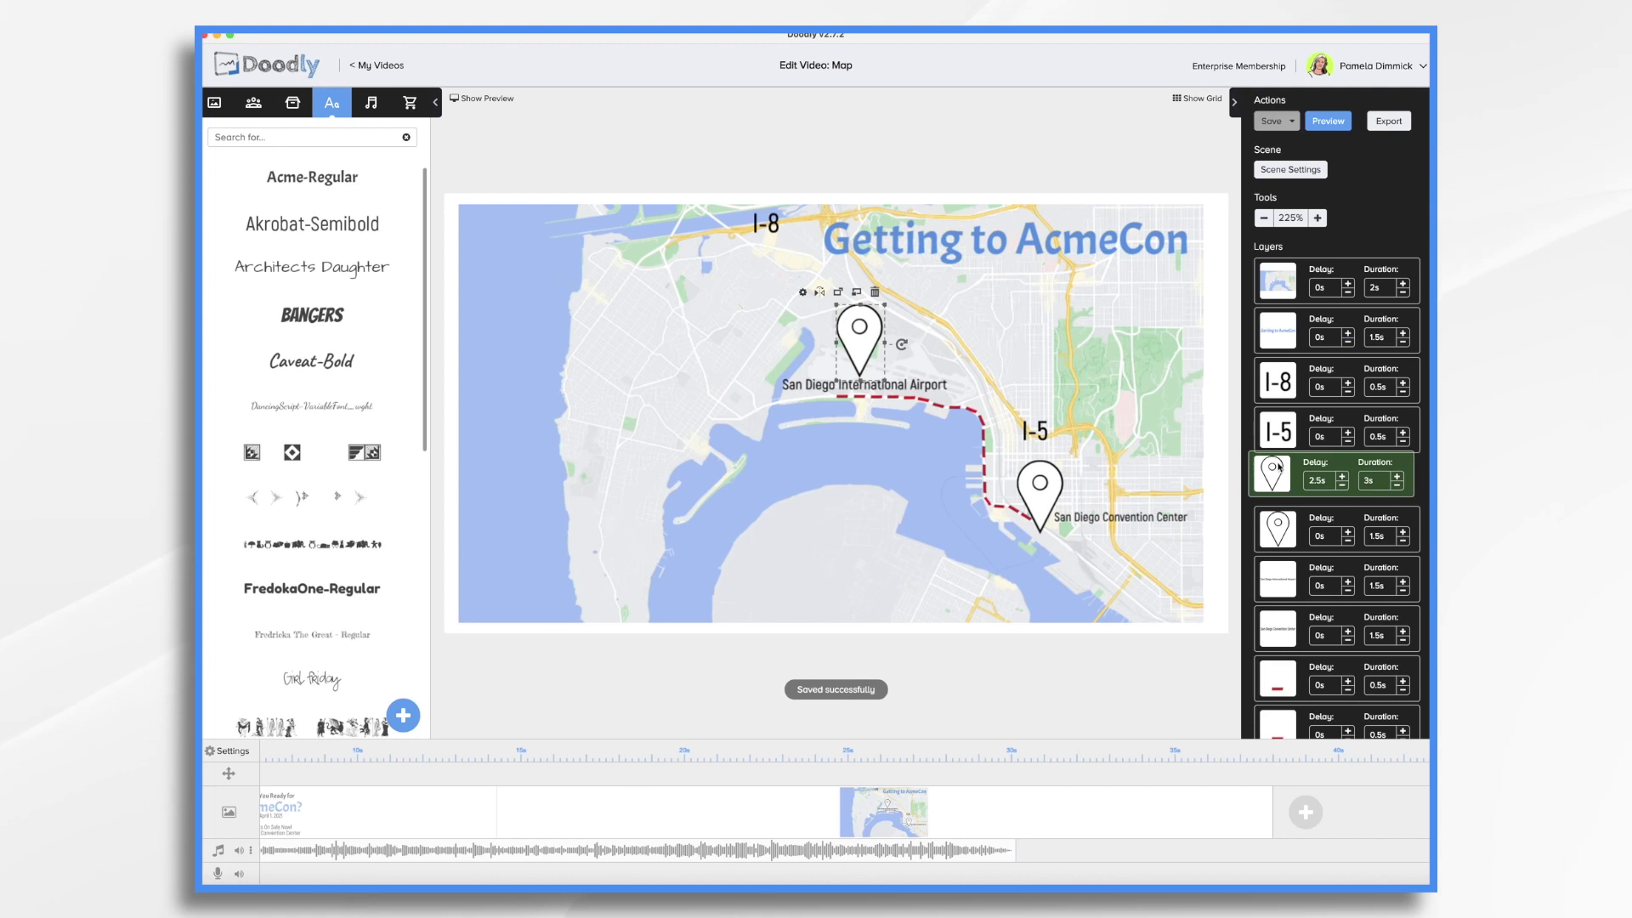
pyautogui.moveTo(1313, 578); pyautogui.dragTo(1300, 564)
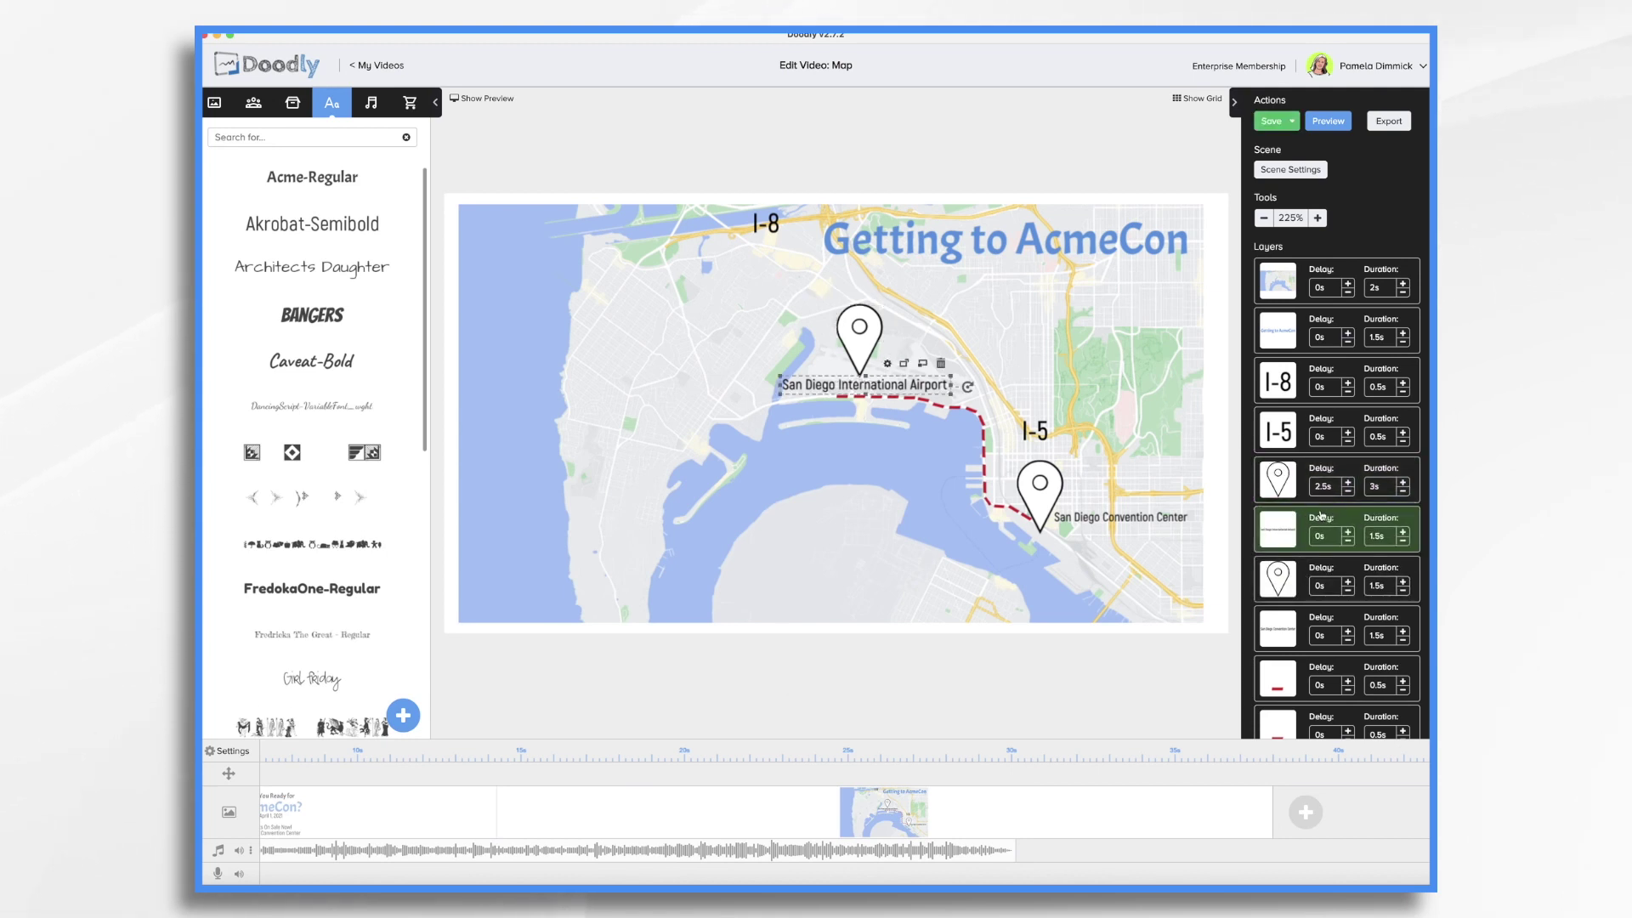
# Set the airport pointer's animation duration to 1.5 s
pyautogui.click(1402, 491)
pyautogui.click(1402, 491)
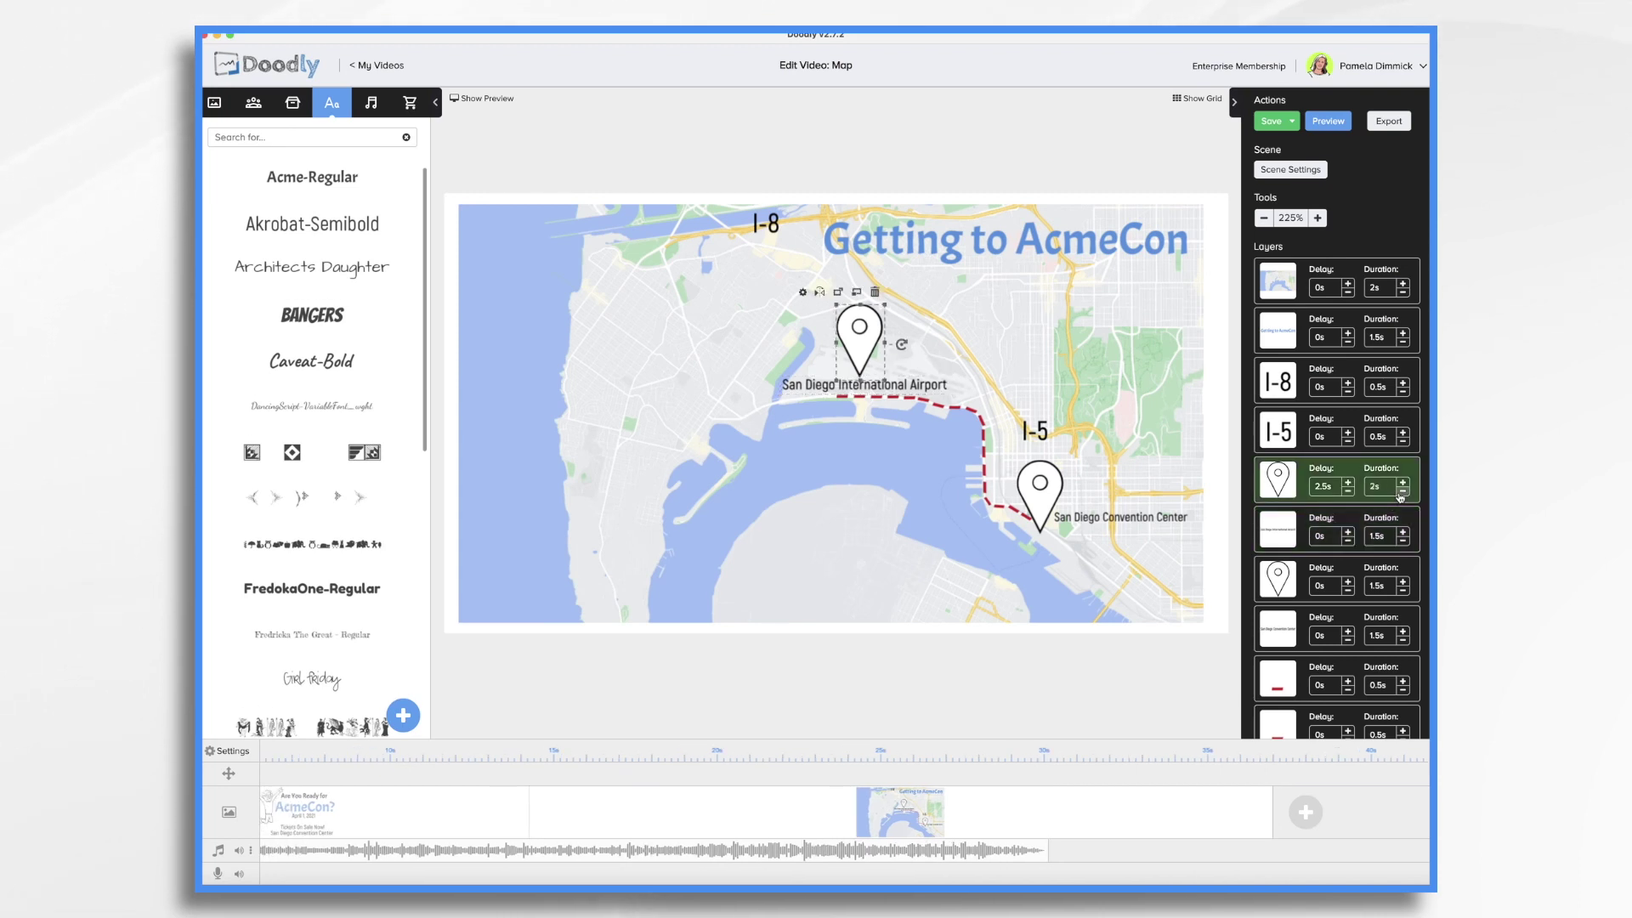
pyautogui.click(1402, 491)
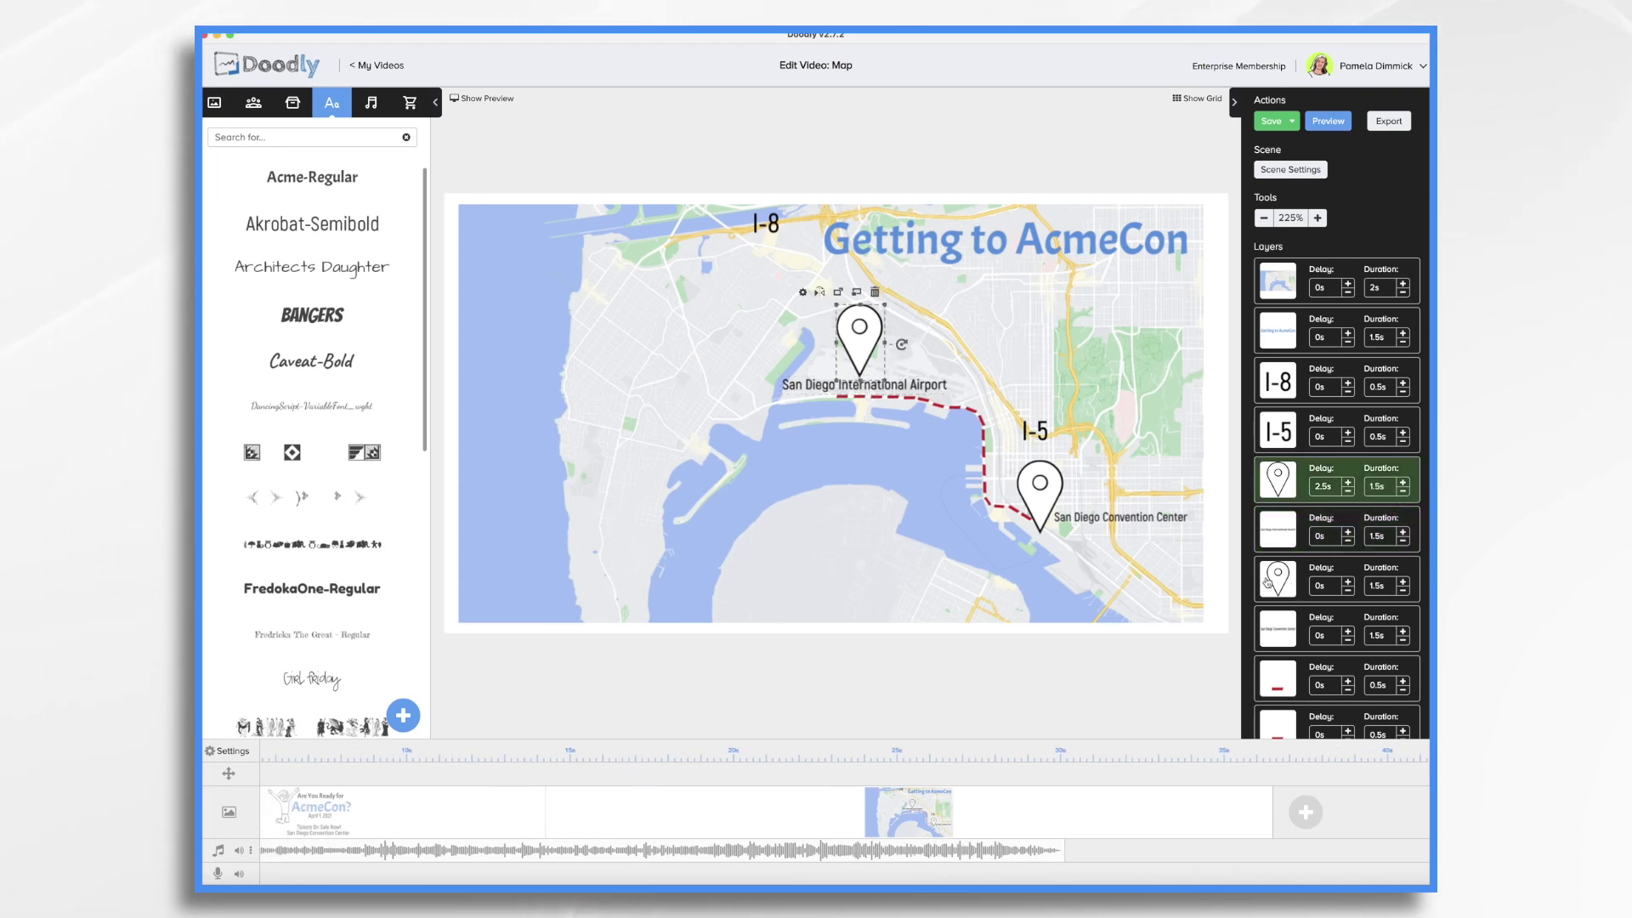
# Set the durations of the I-8 label, the map background and the I-5 label to 0 s
pyautogui.click(1282, 634)
pyautogui.scroll(-2, 1282, 634)
pyautogui.scroll(-10, 1282, 634)
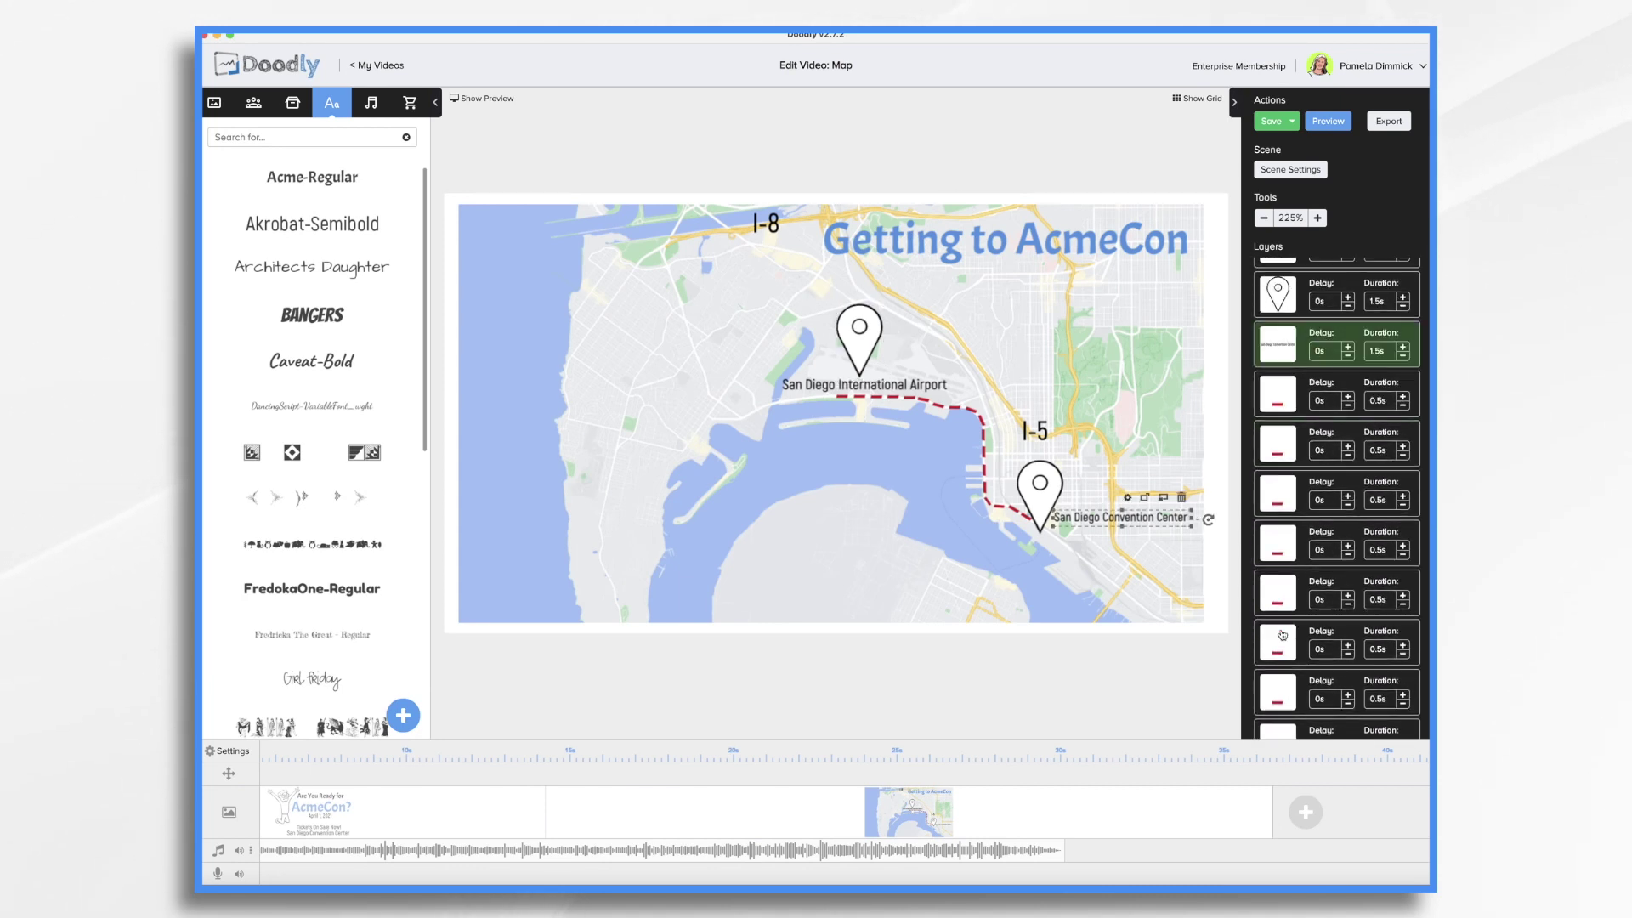
pyautogui.scroll(10, 1282, 634)
pyautogui.click(1326, 382)
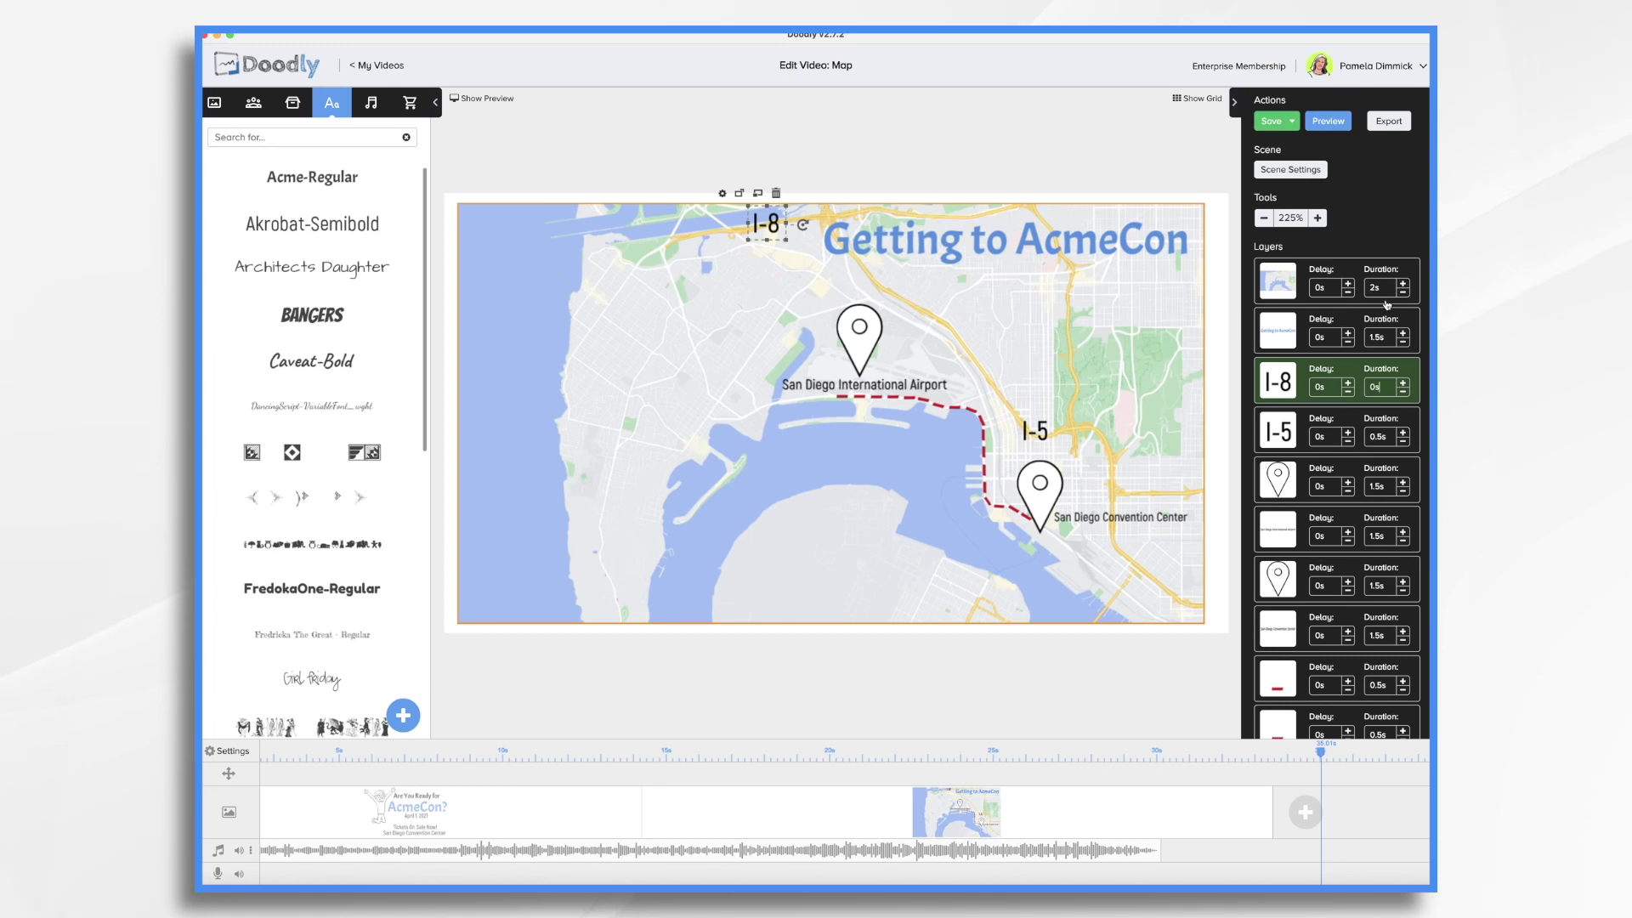
pyautogui.click(1389, 288)
pyautogui.write('0')
pyautogui.press('Return')
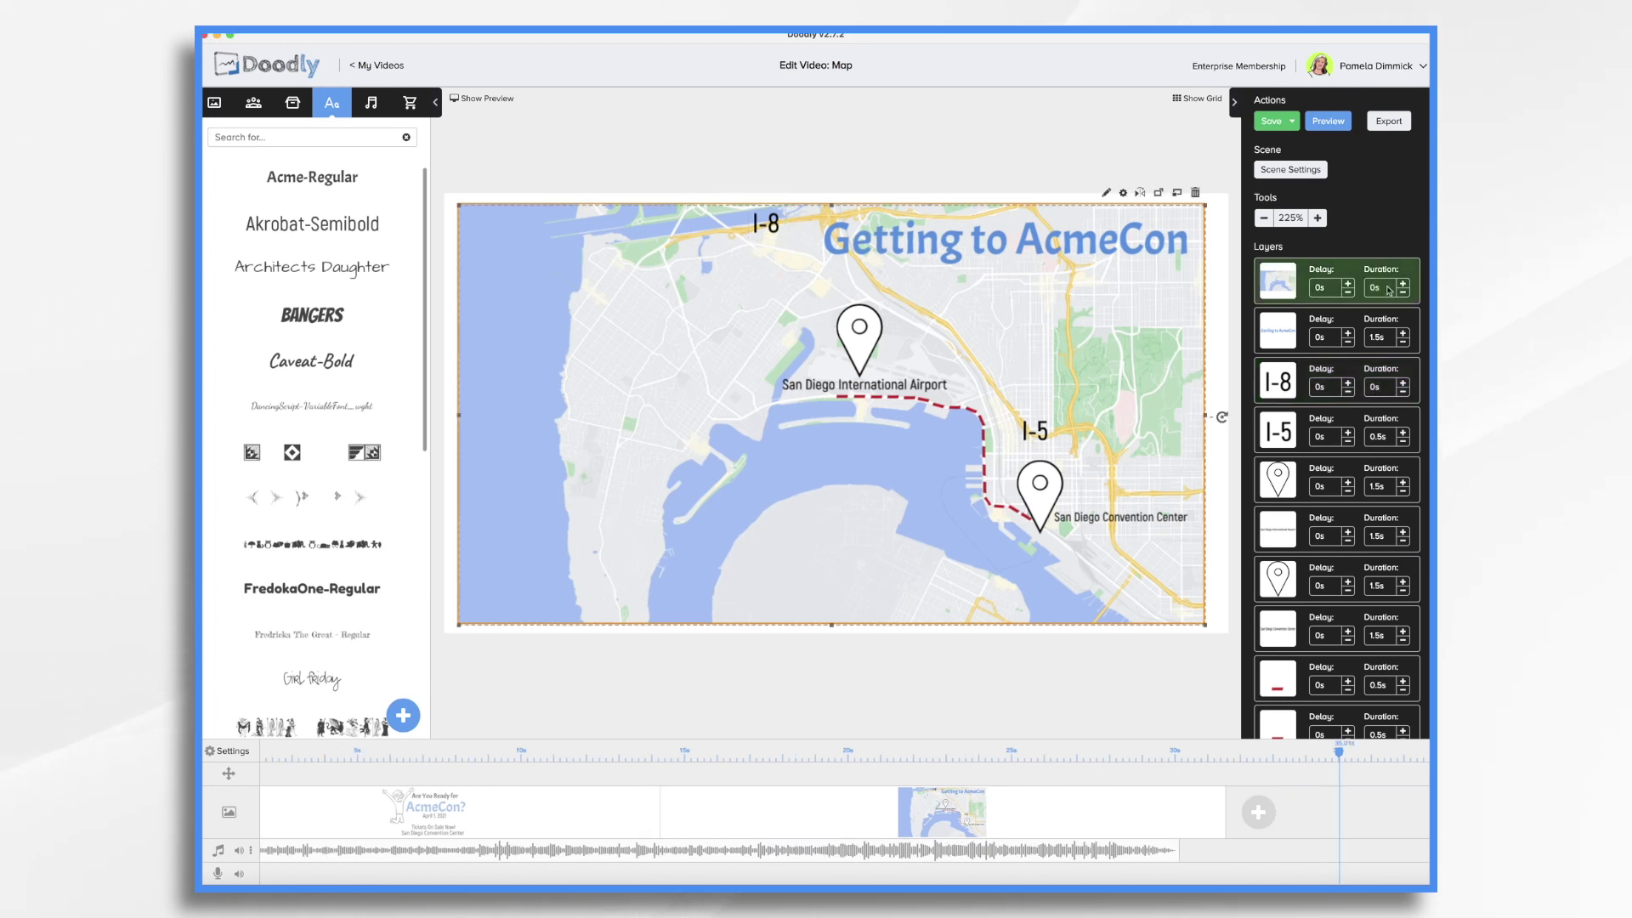
pyautogui.click(1390, 440)
pyautogui.write('0')
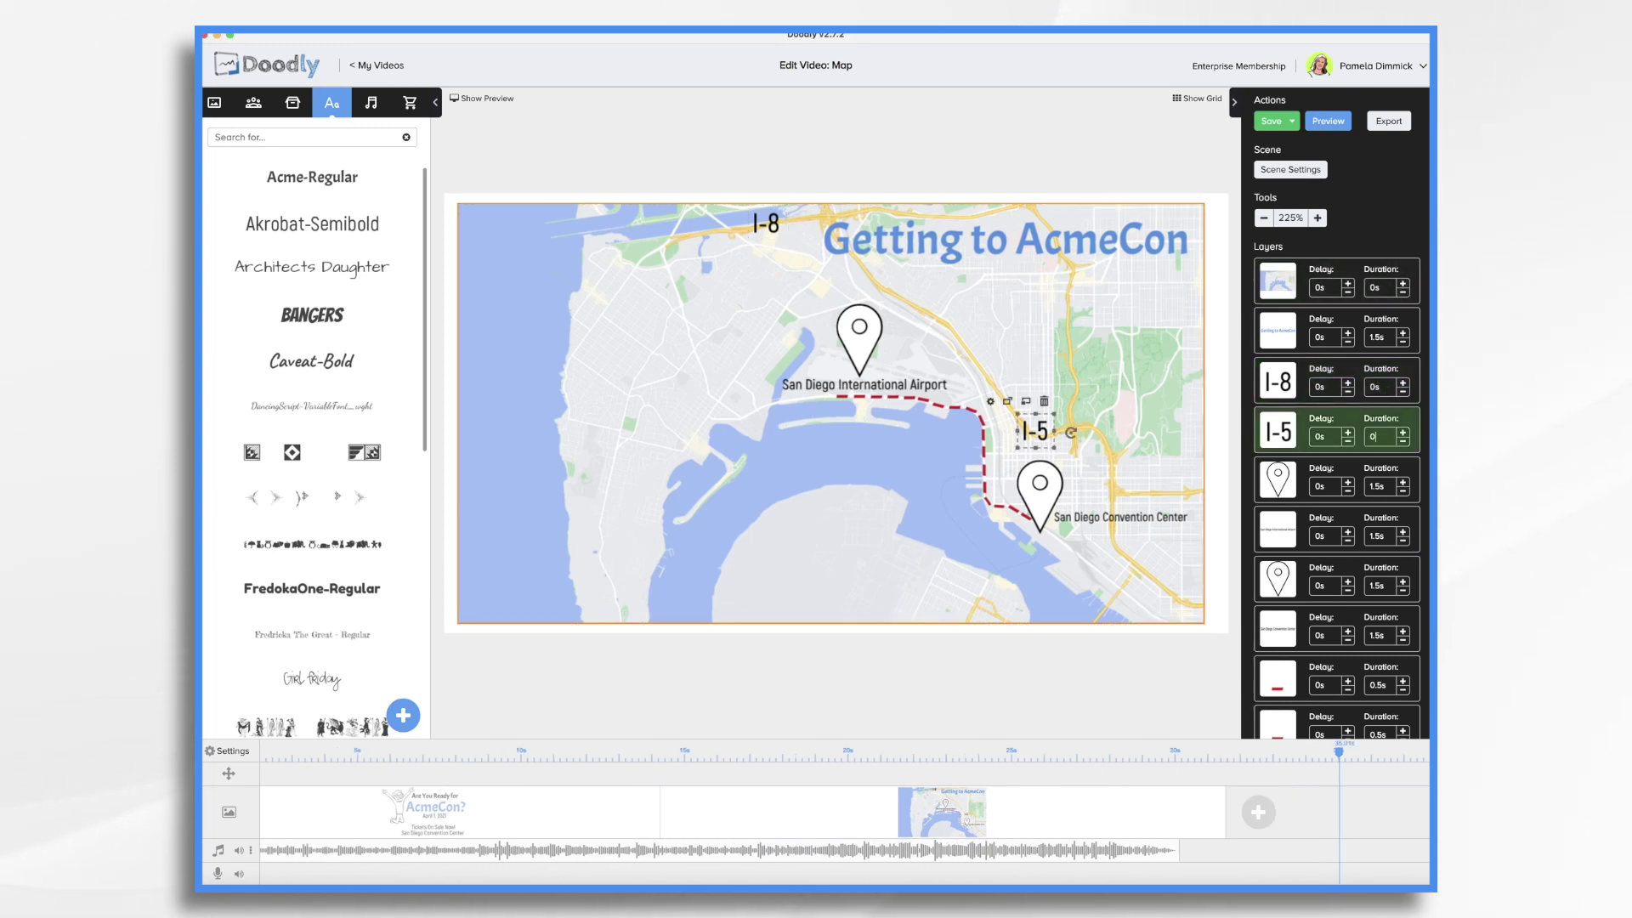
pyautogui.press('Return')
# Move the I-8 and I-5 label layers ahead of the Getting to AcmeCon title, directly after the map
pyautogui.moveTo(1279, 388); pyautogui.dragTo(1279, 338)
pyautogui.moveTo(1291, 436); pyautogui.dragTo(1297, 387)
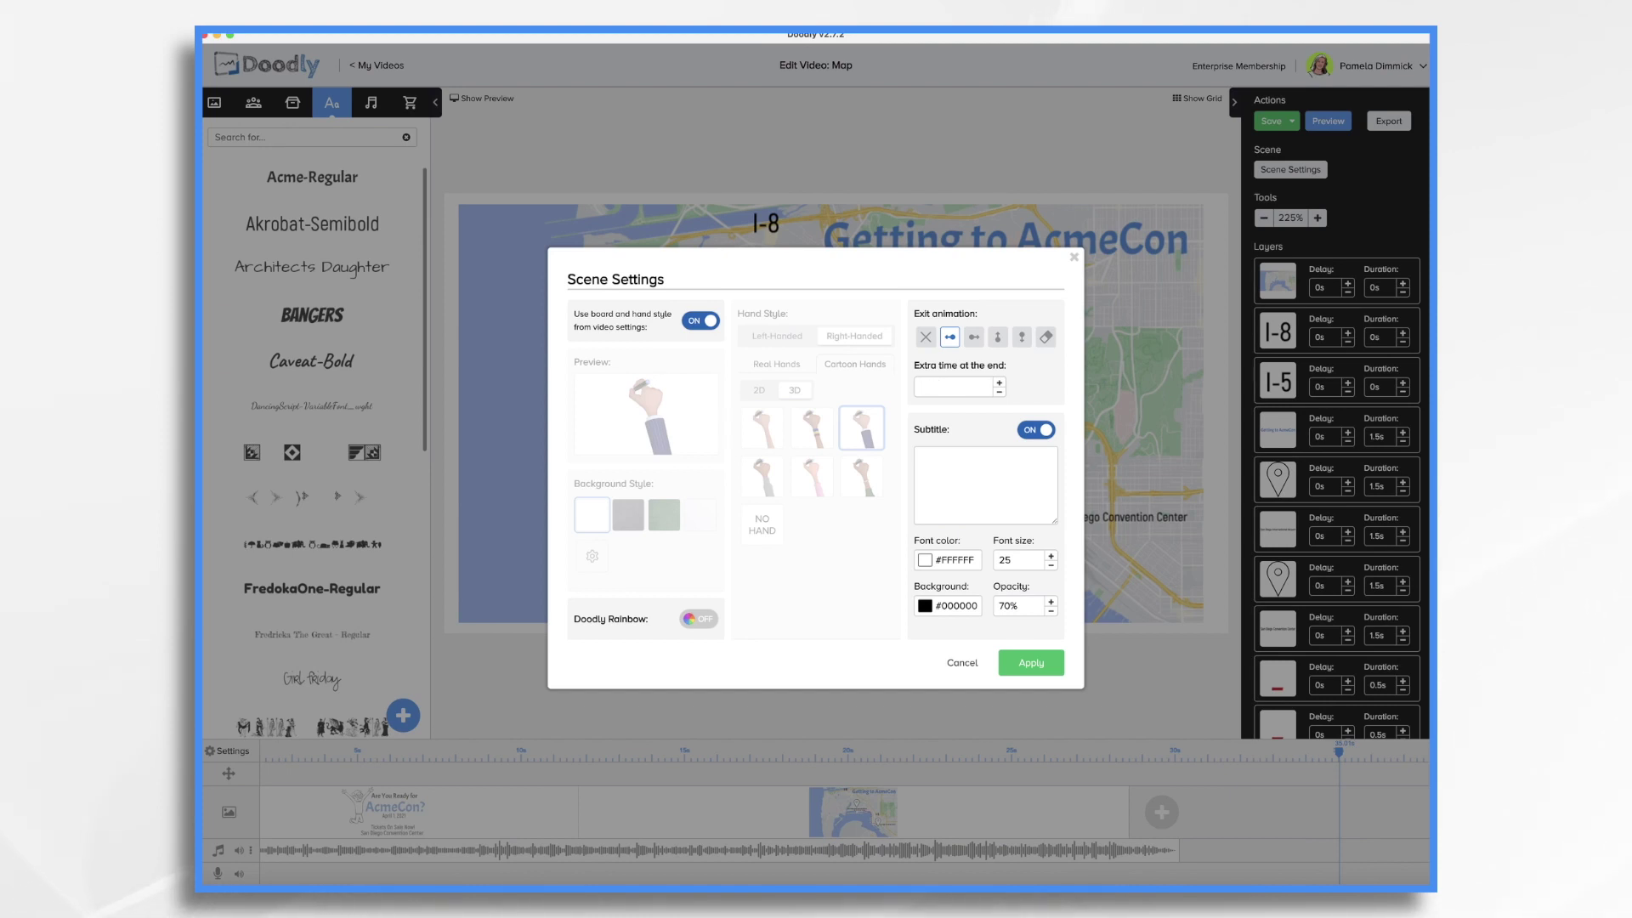
# Set the scene's extra time at the end to 4 s and start a preview of the video
pyautogui.write('4s')
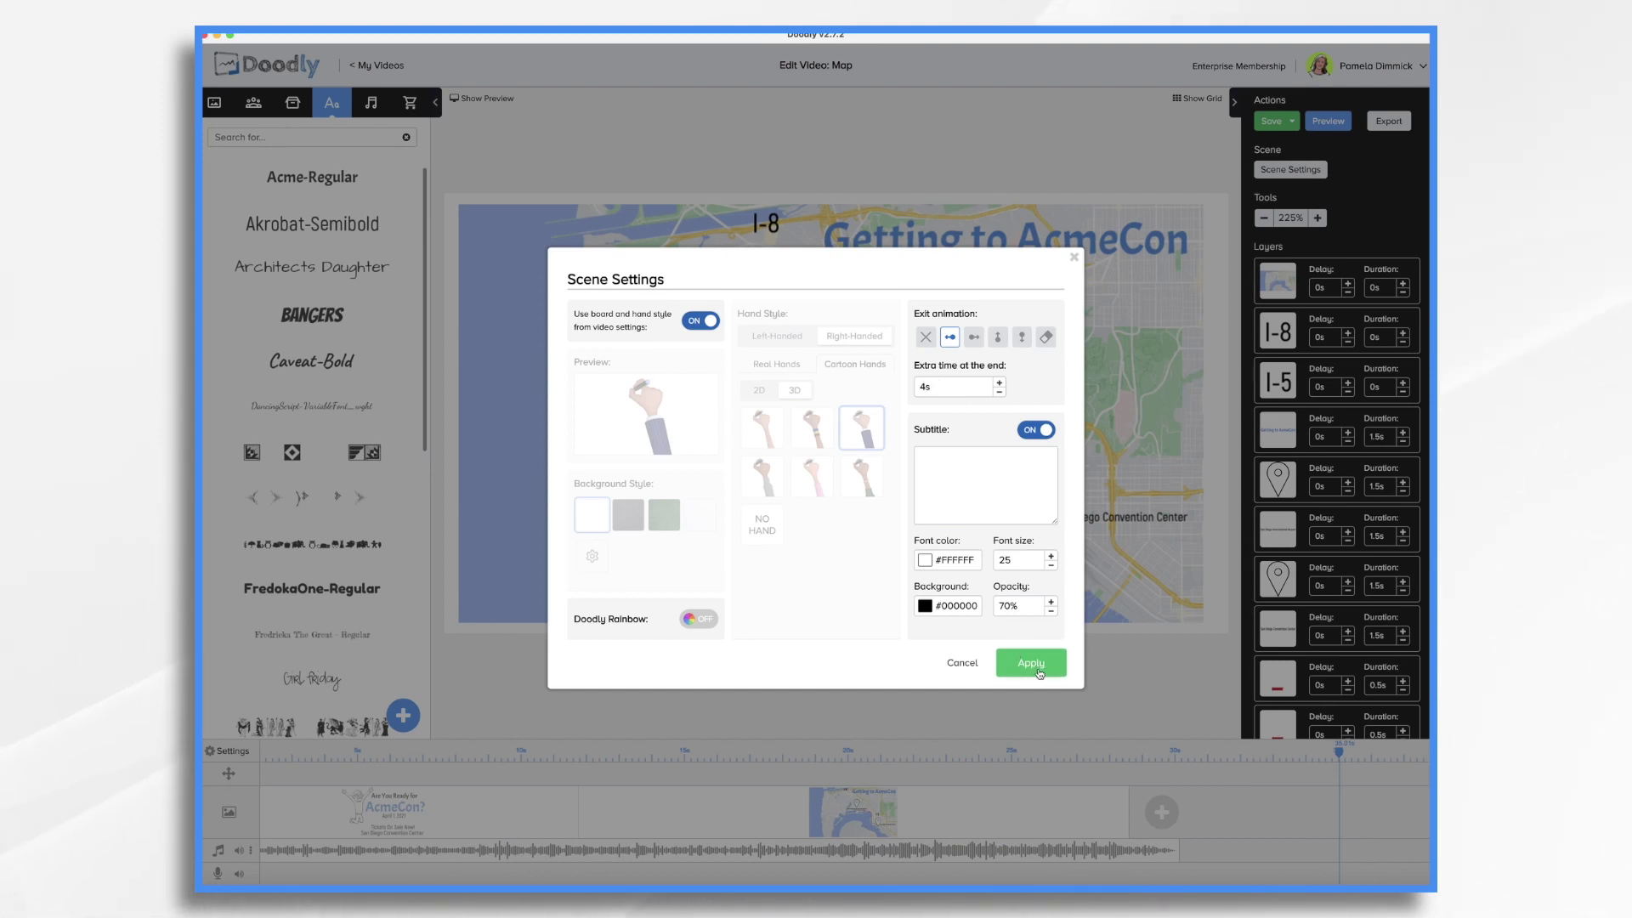
pyautogui.click(1038, 672)
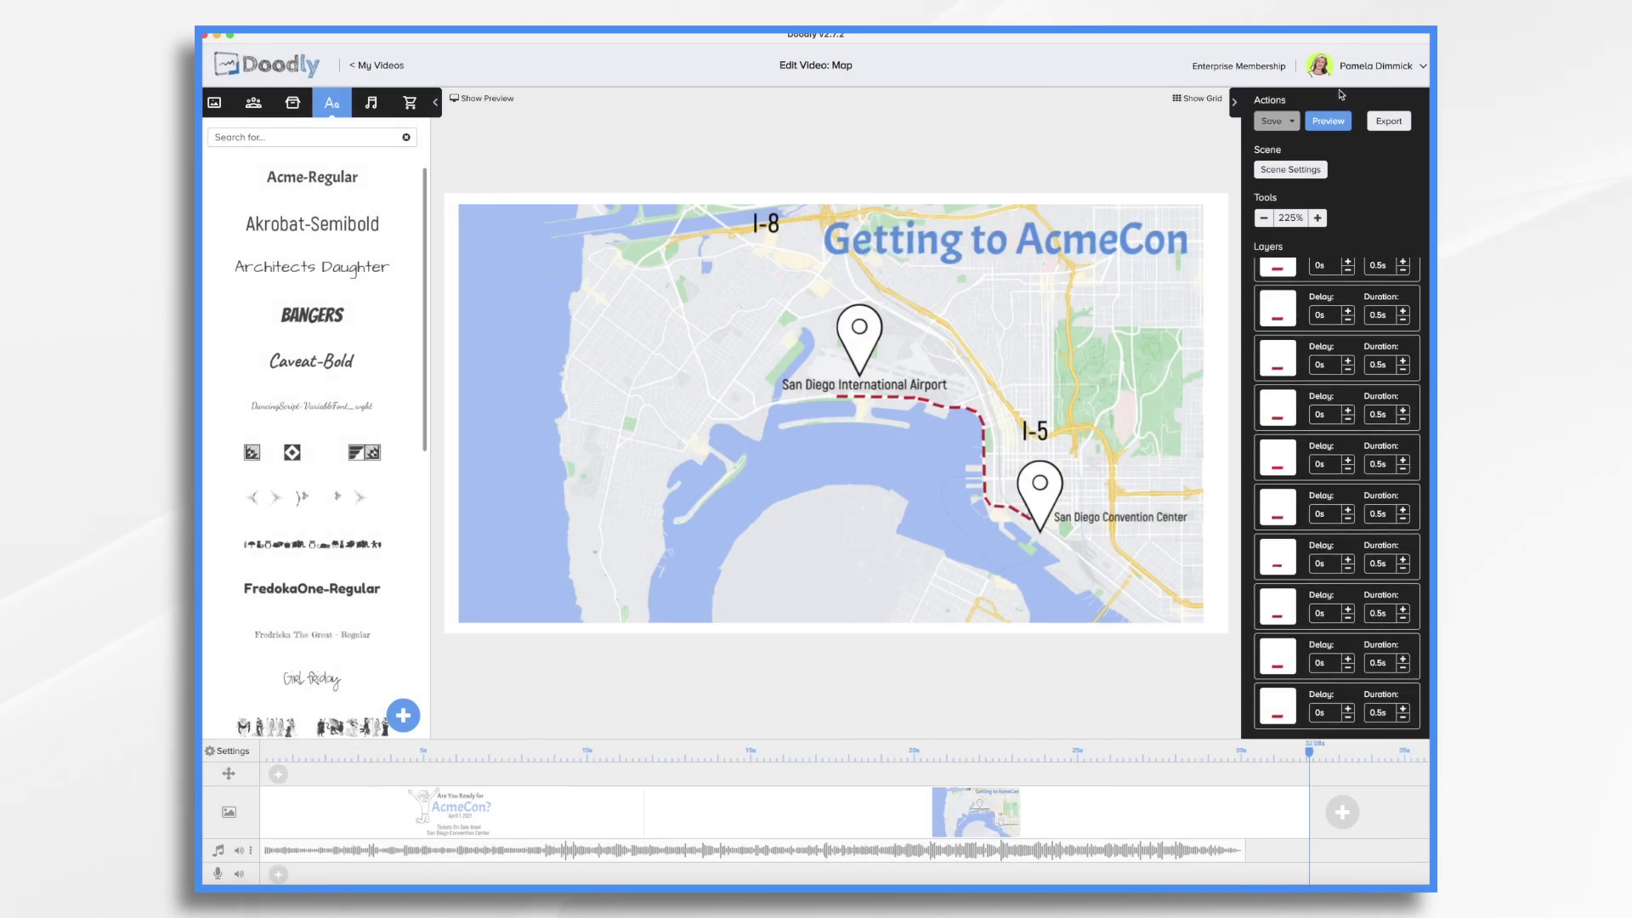
pyautogui.click(1338, 124)
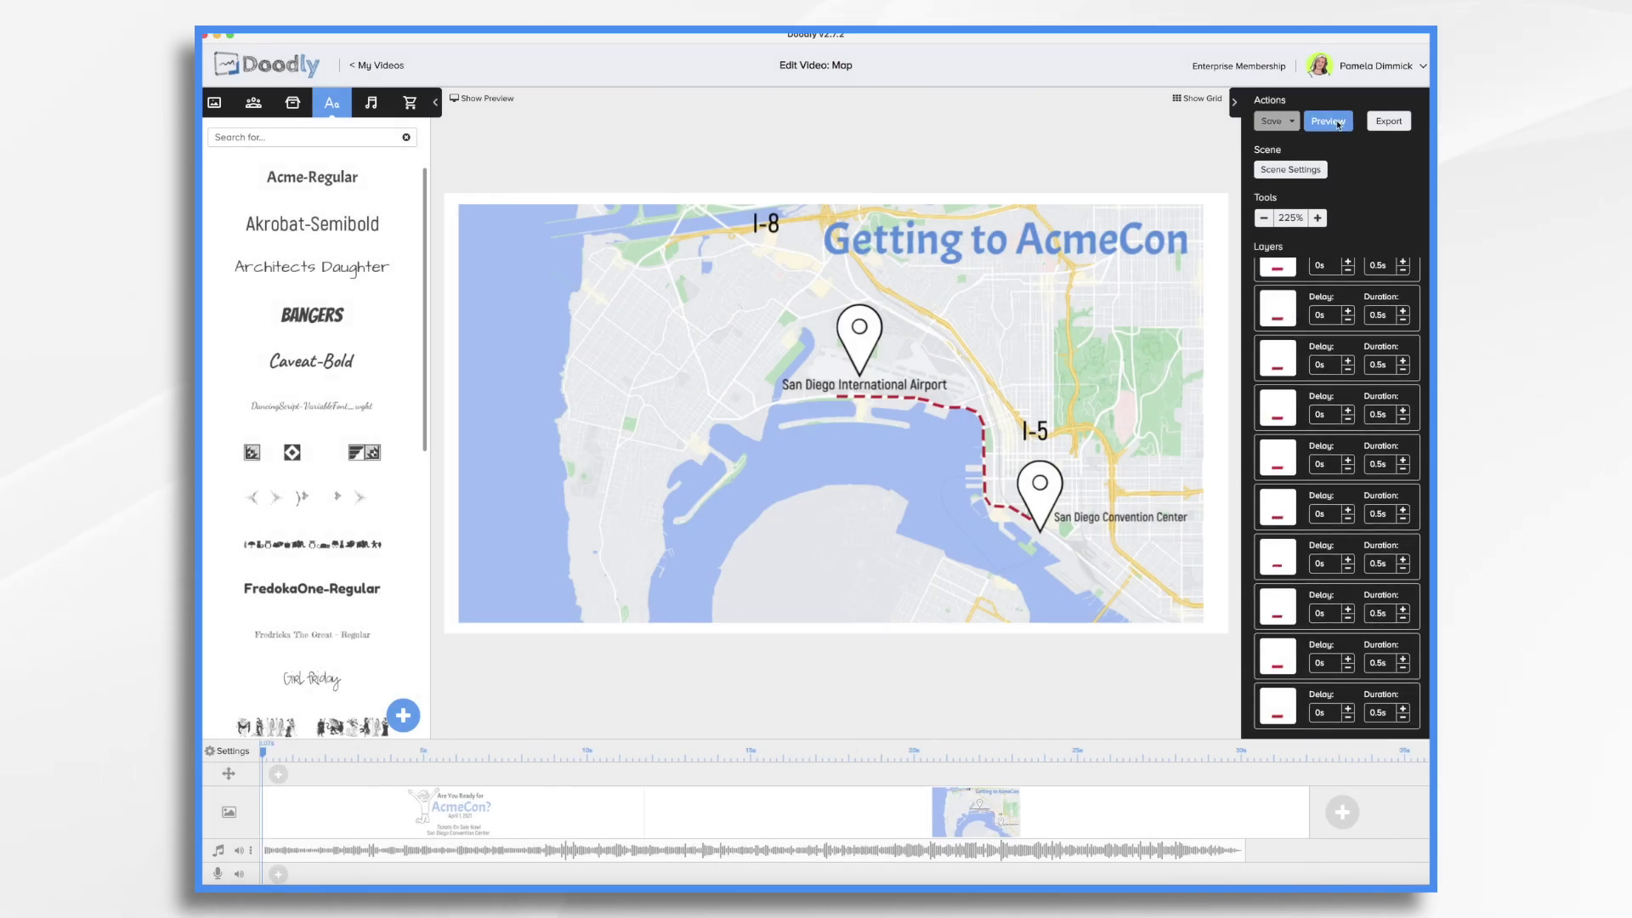